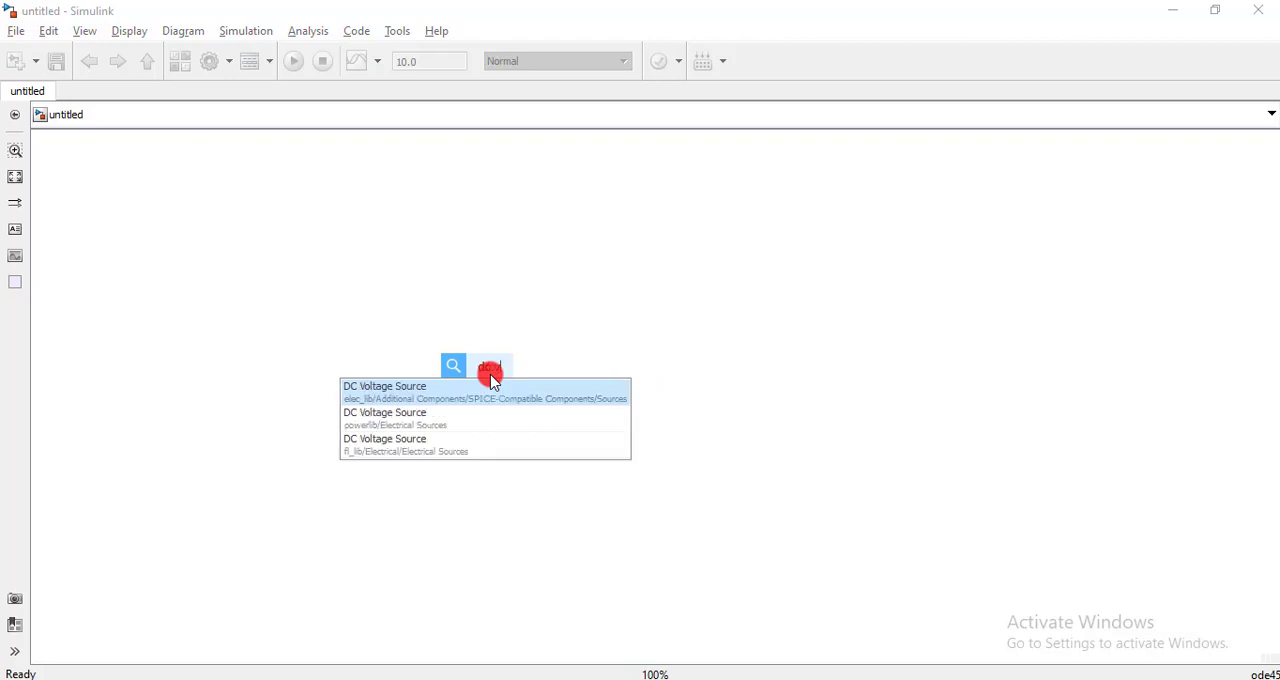
- Add a DC Voltage Source from powerlib/Electrical Sources and place it in the lower-left area of the model
text(ge)
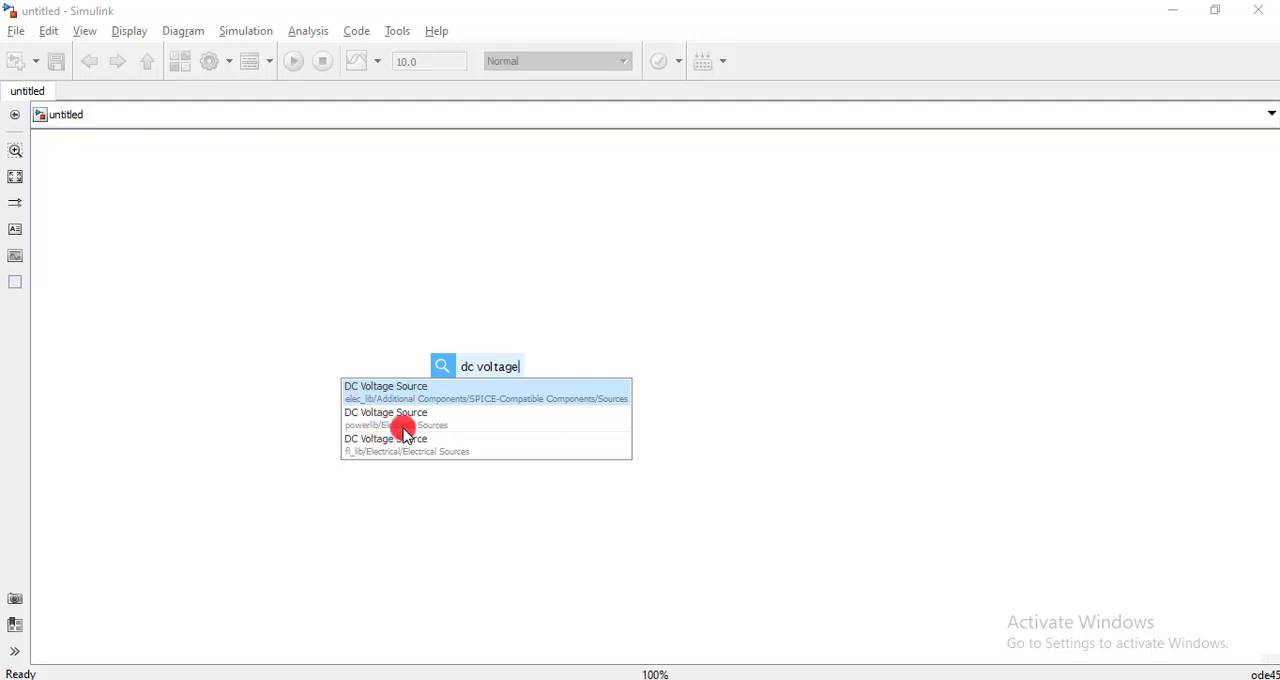
click(445, 425)
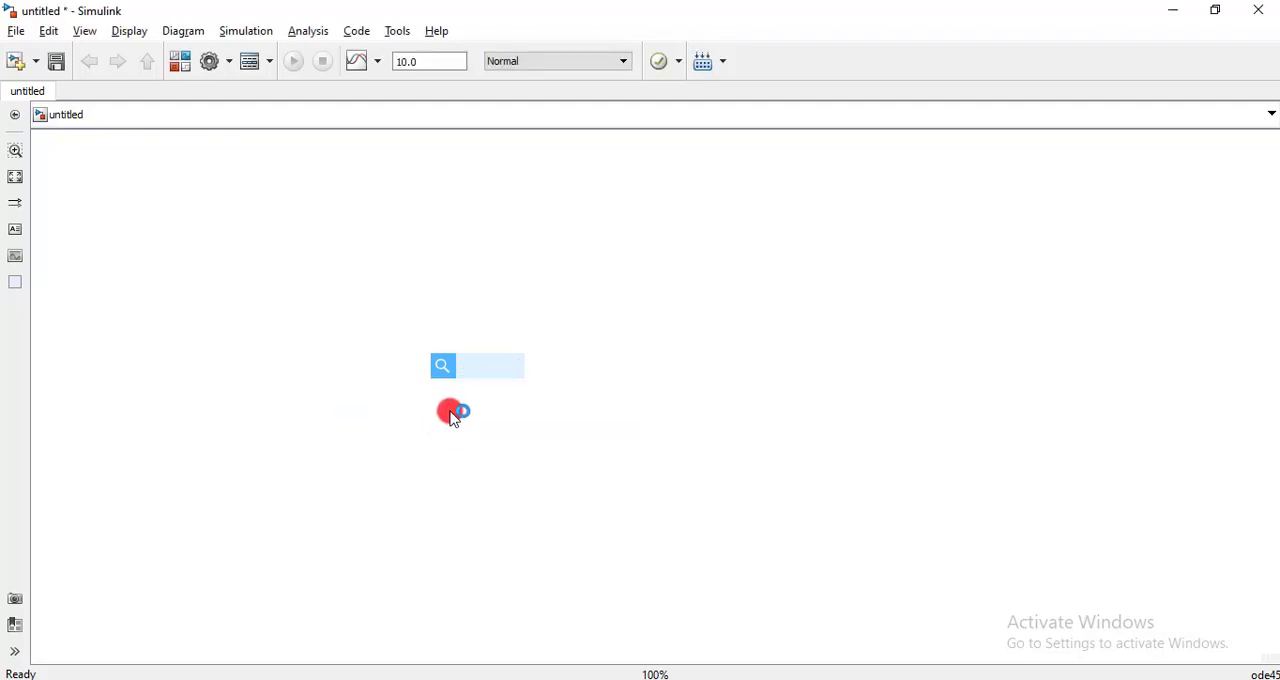
drag(491, 377, 274, 497)
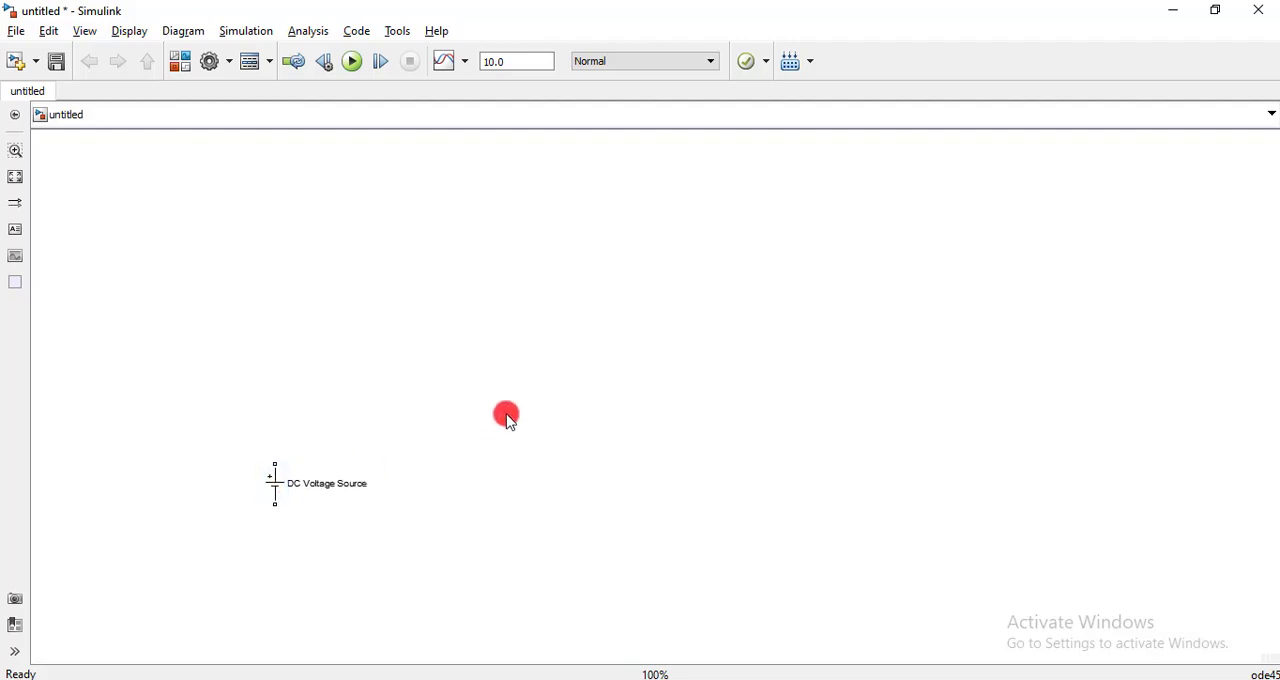
- Add a Mosfet from powerlib/Power Electronics and place it above and slightly right of the DC Voltage Source
text(mosfet)
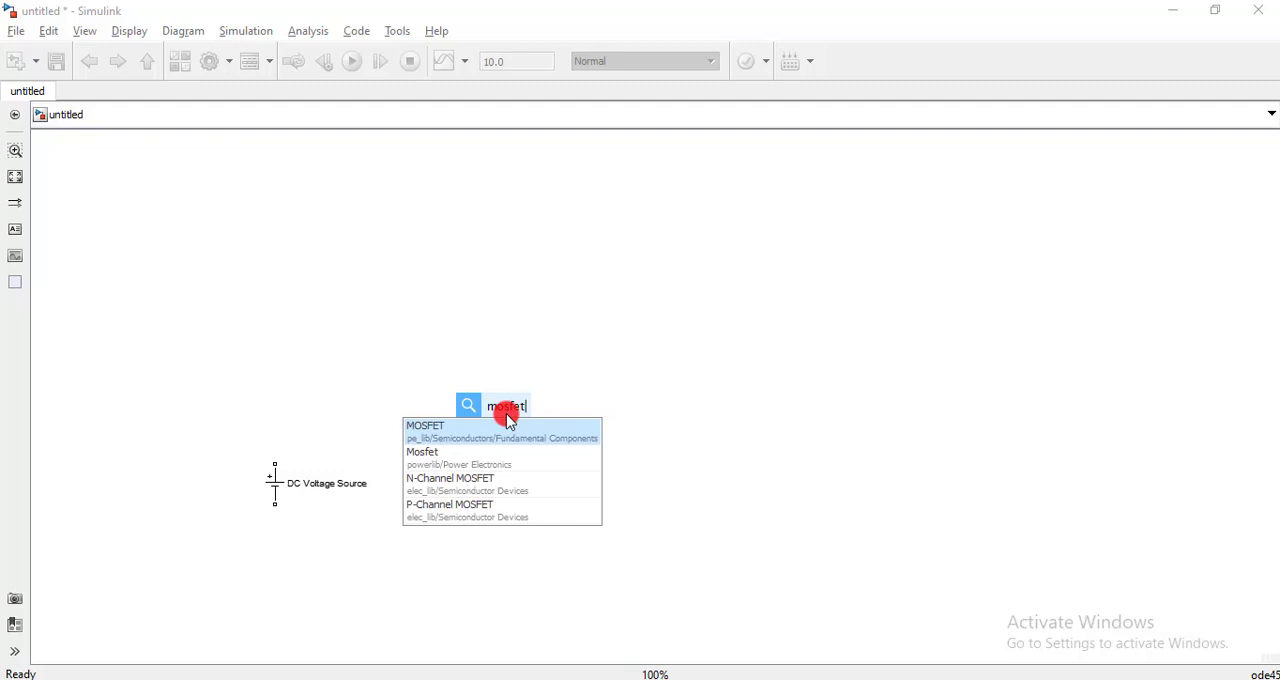
click(458, 466)
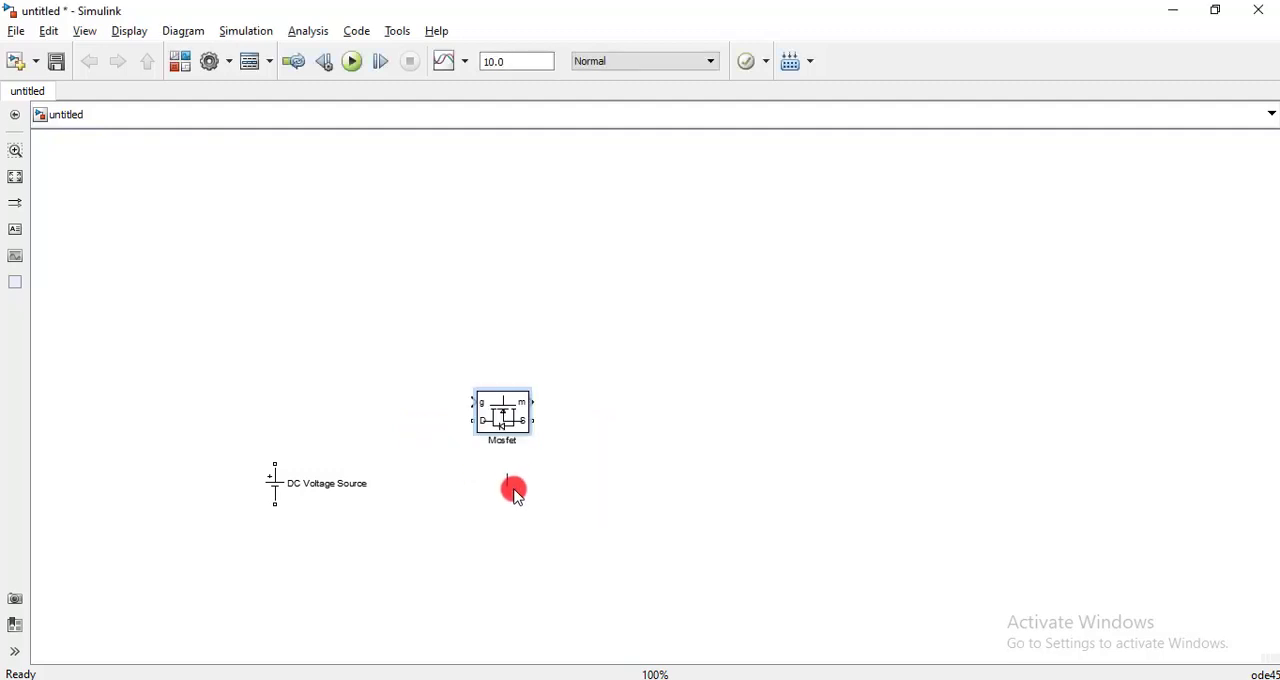
drag(509, 423, 343, 346)
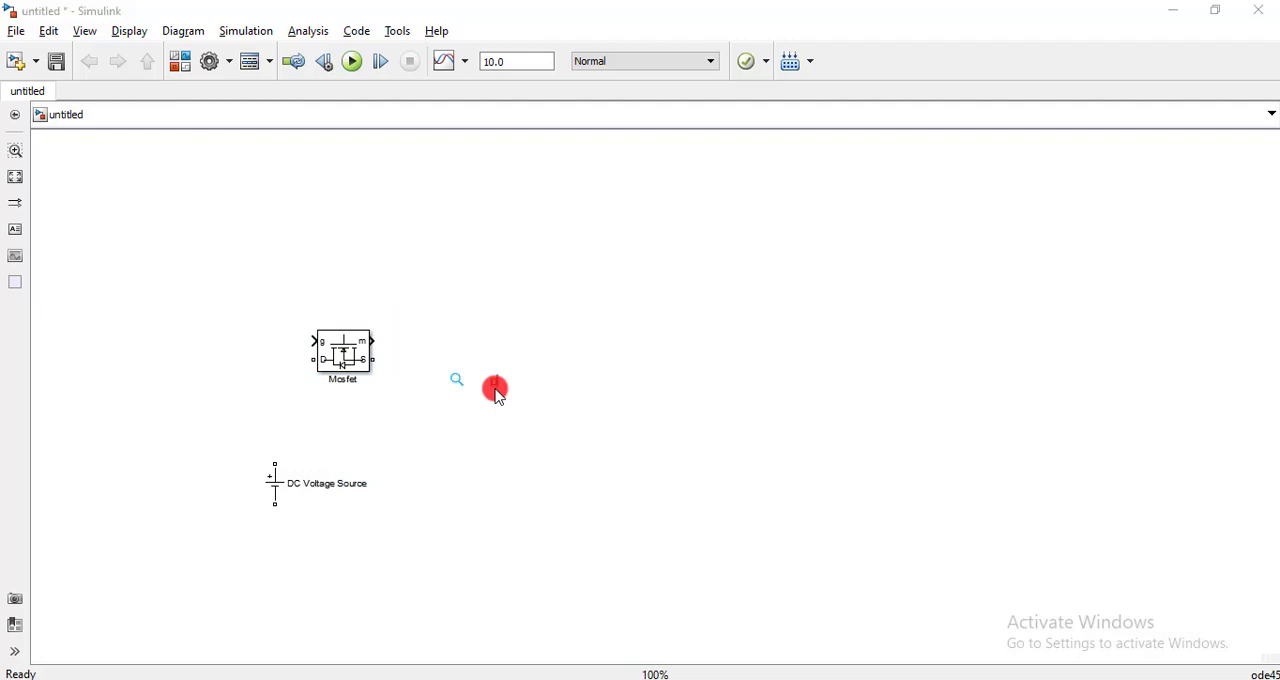
- Add a Pulse Generator from simulink/Sources and place it above and to the left of the Mosfet
text(pulse)
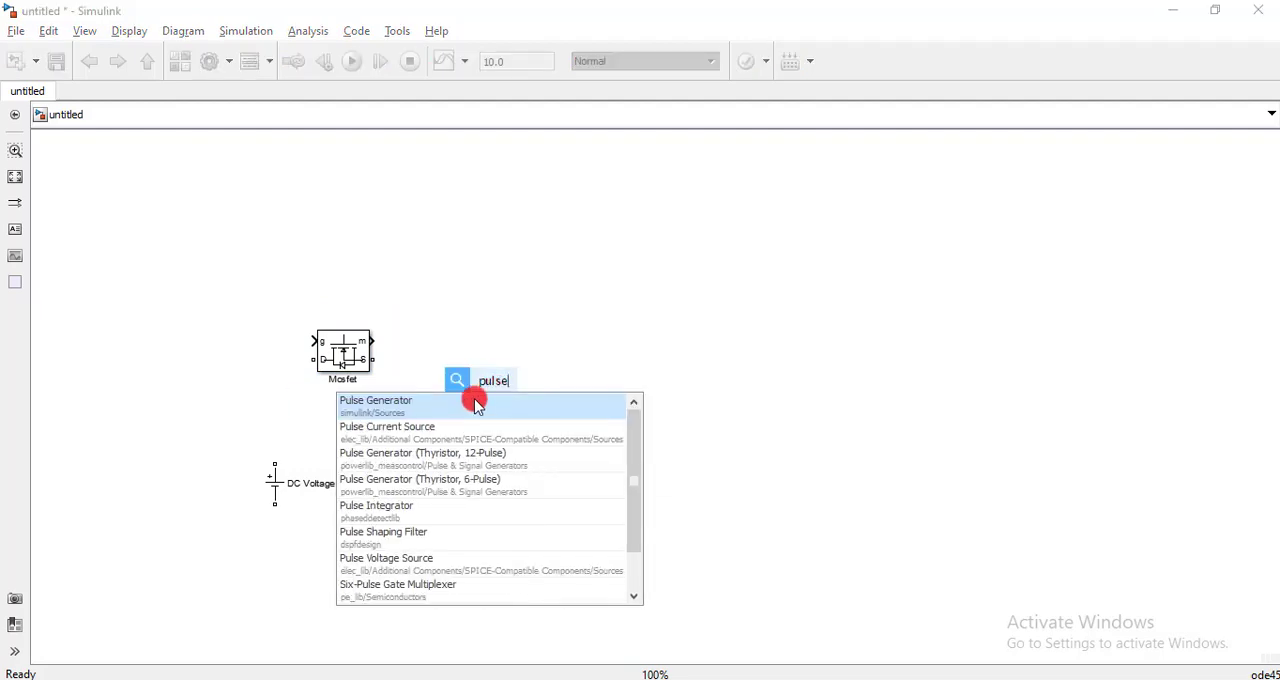
click(435, 405)
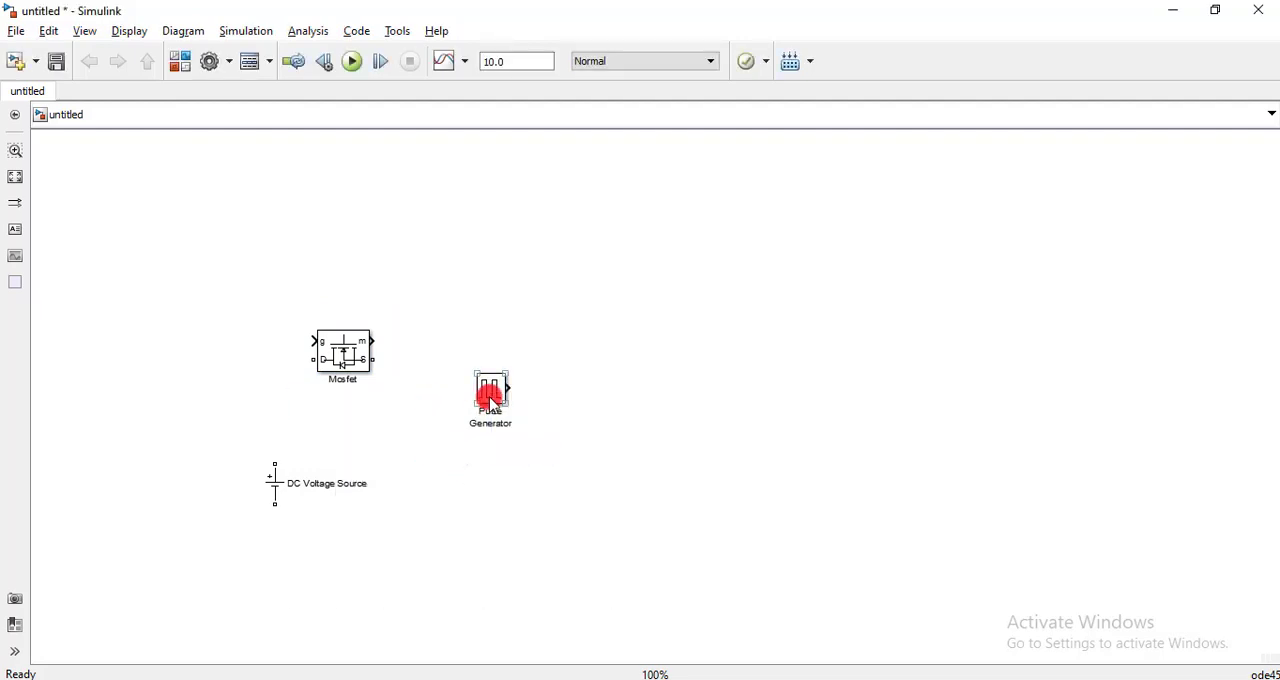
drag(491, 398, 200, 289)
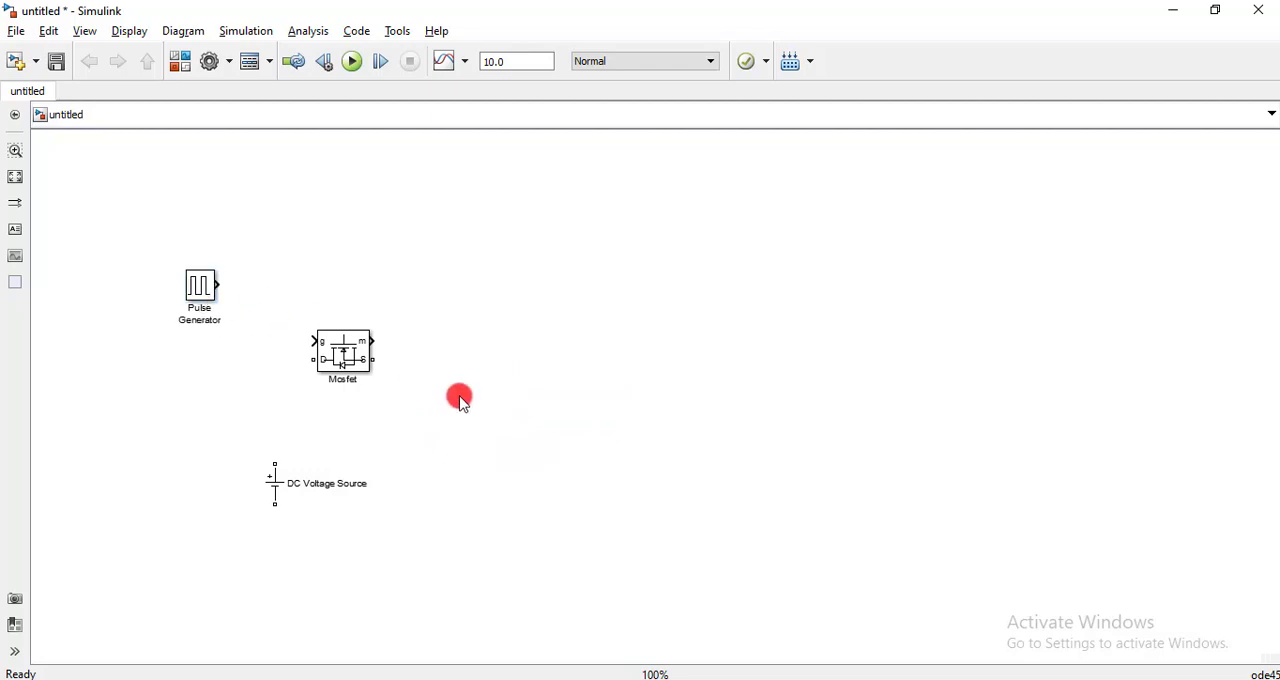
- Add a Series RLC Branch from powerlib/Elements and copy it twice, stacking the three branches in a column right of the Mosfet
text(series)
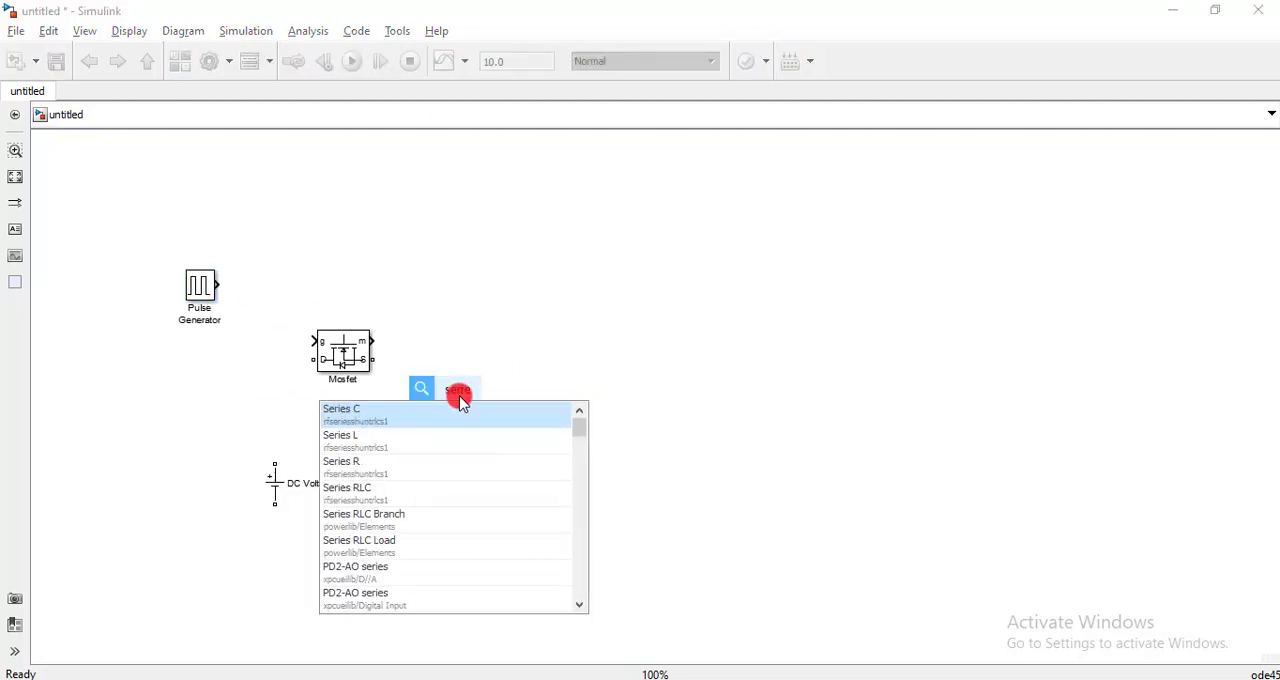
click(399, 517)
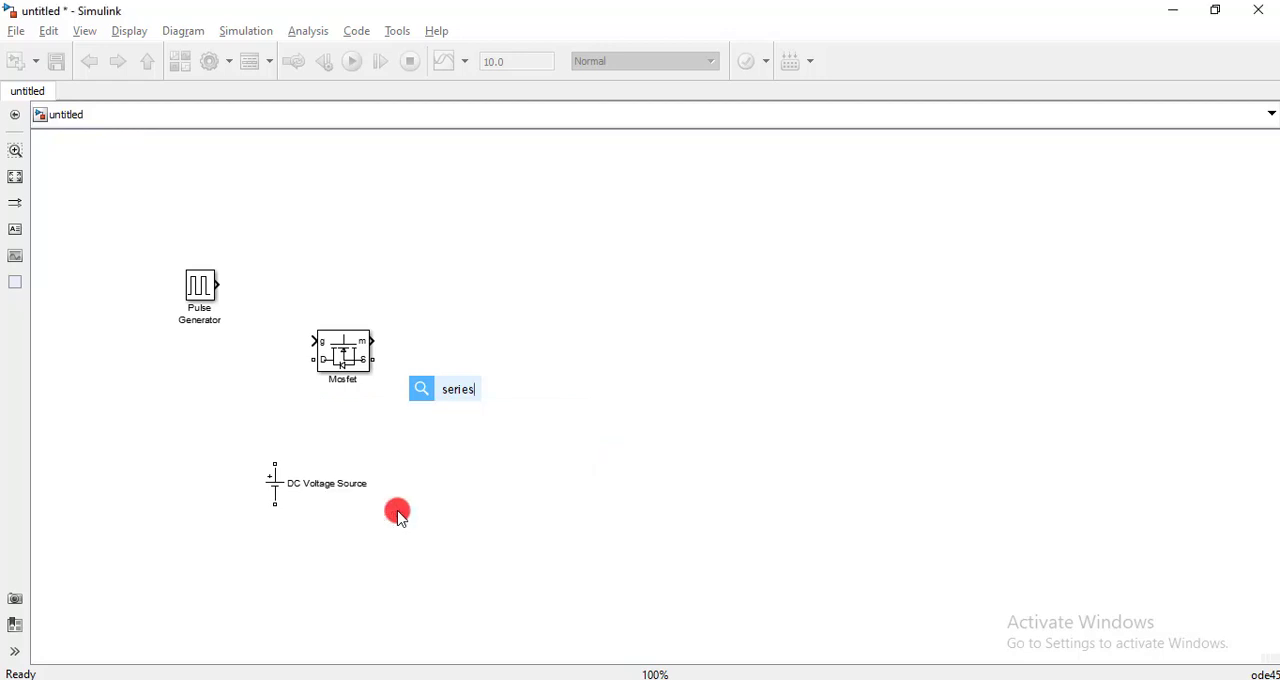
drag(469, 414, 487, 373)
right_click(487, 370)
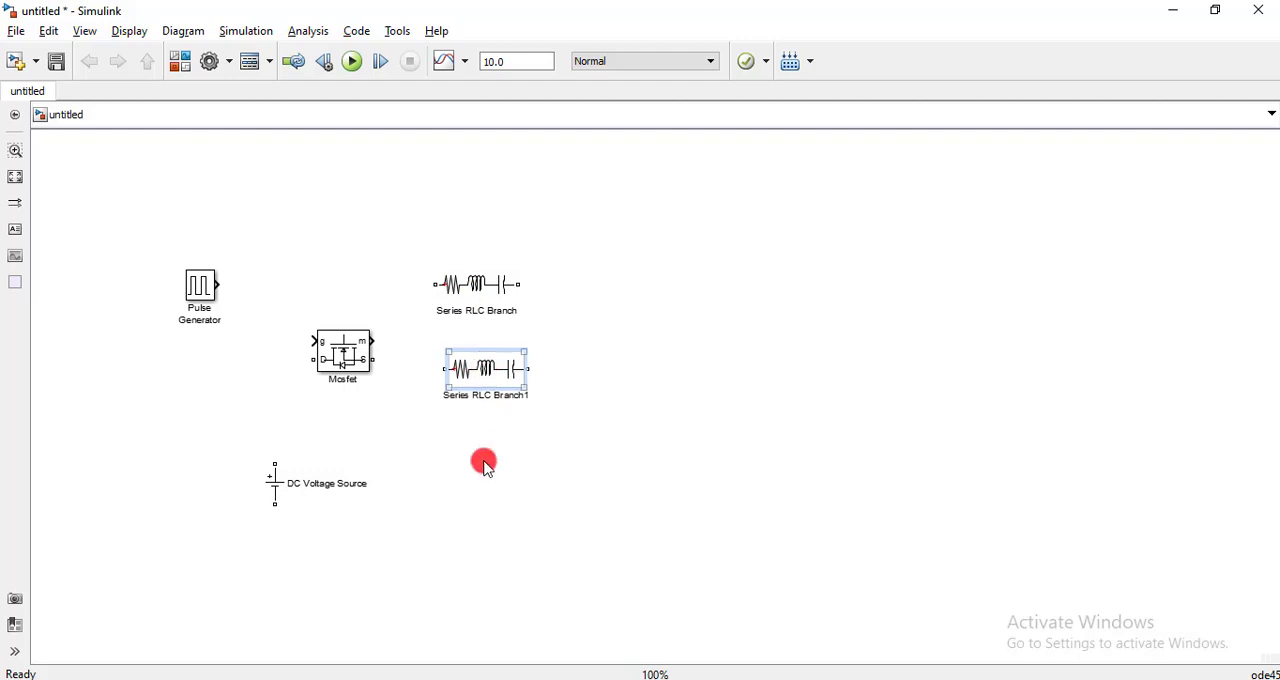
click(448, 472)
click(483, 367)
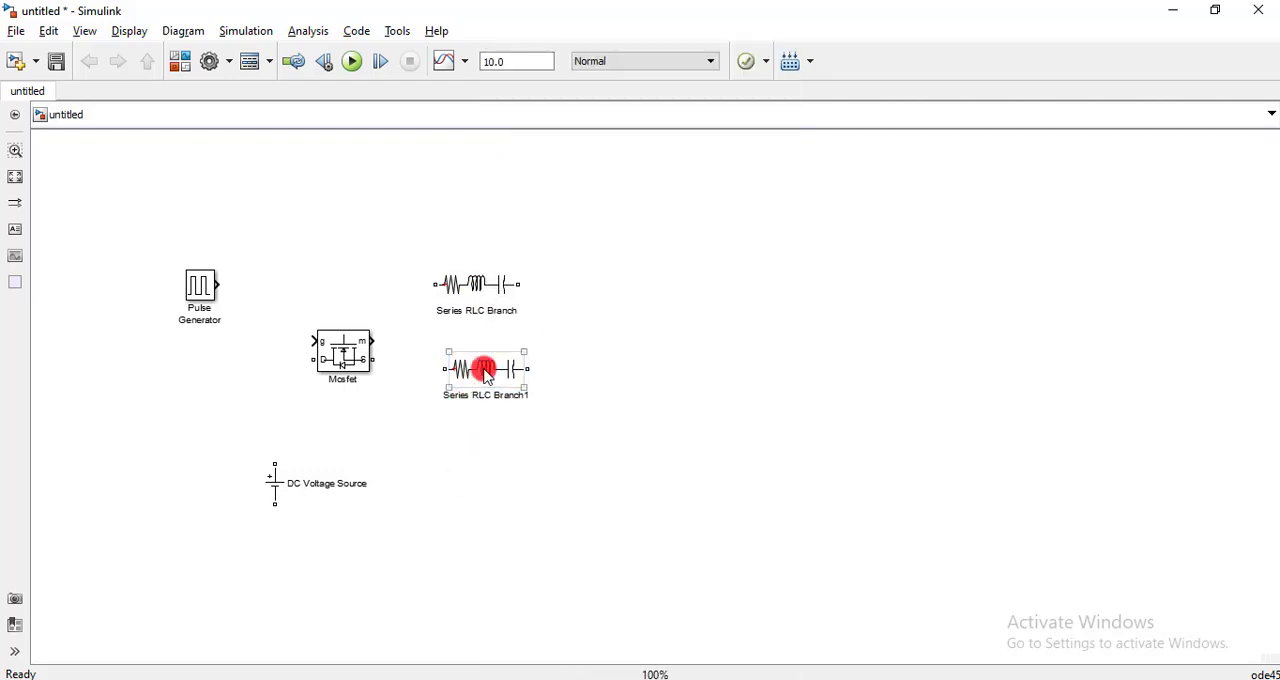
click(474, 466)
click(491, 371)
drag(491, 371, 489, 460)
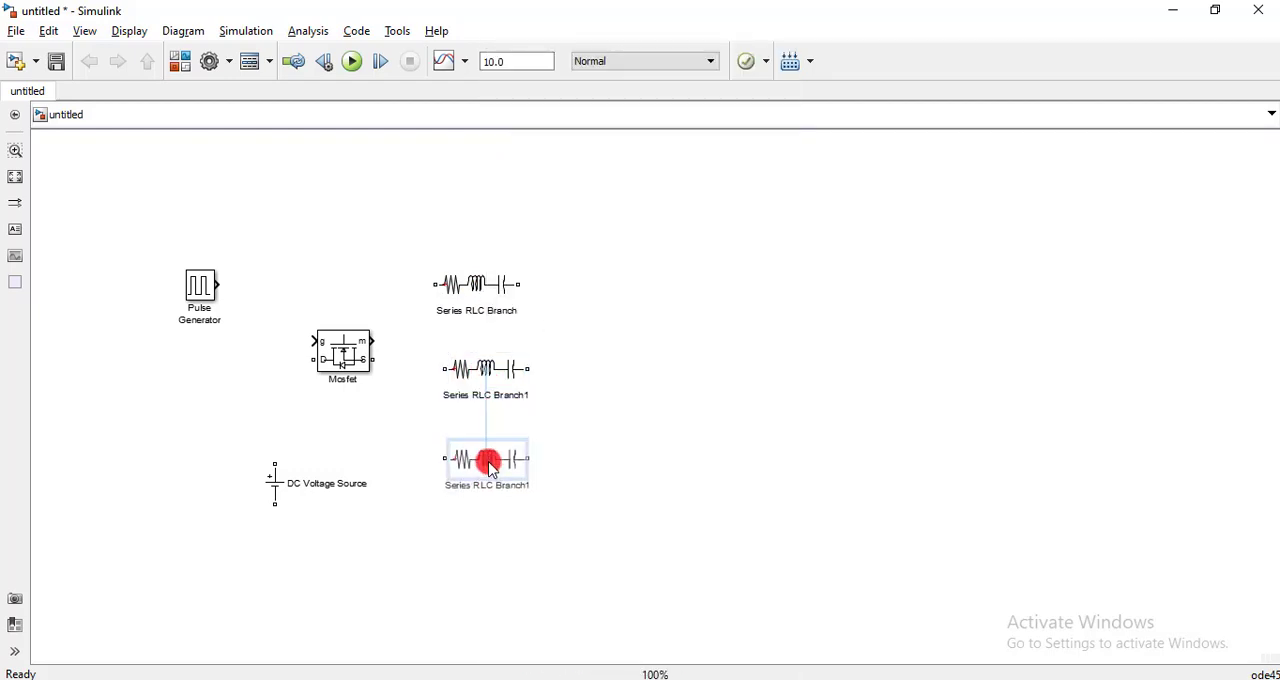
click(520, 540)
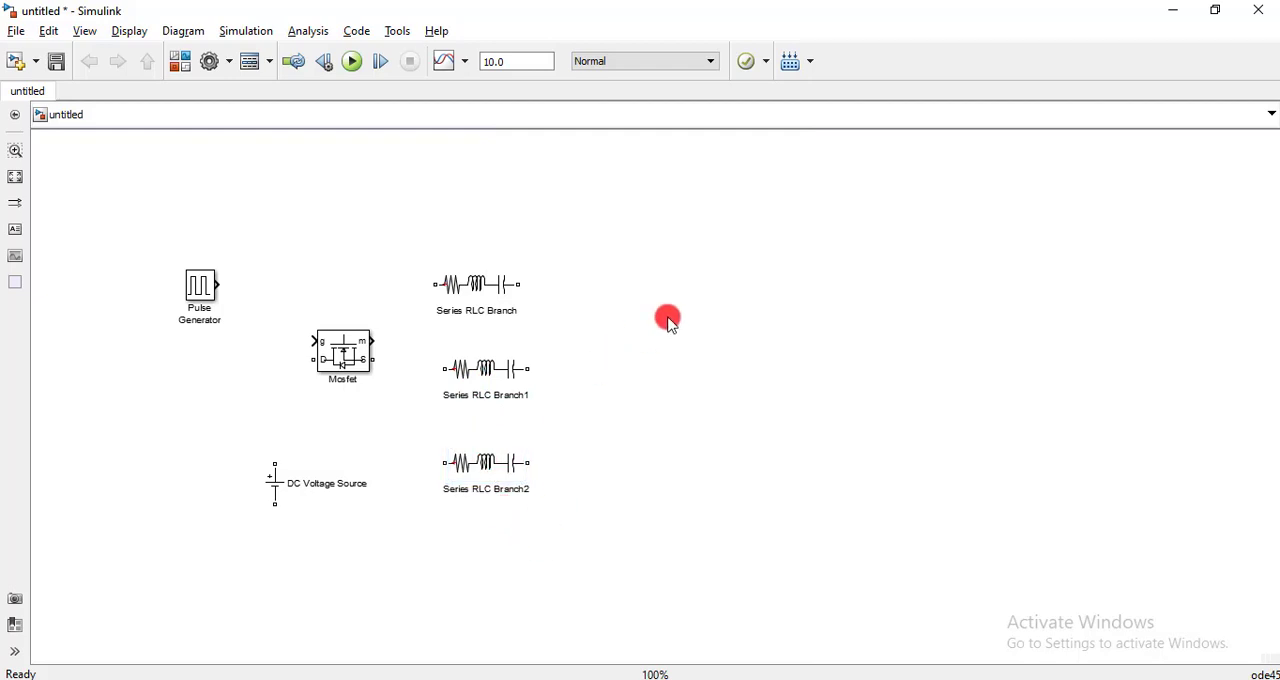
- Add a Diode from powerlib/Power Electronics and place it to the right of the RLC branches
text(diode)
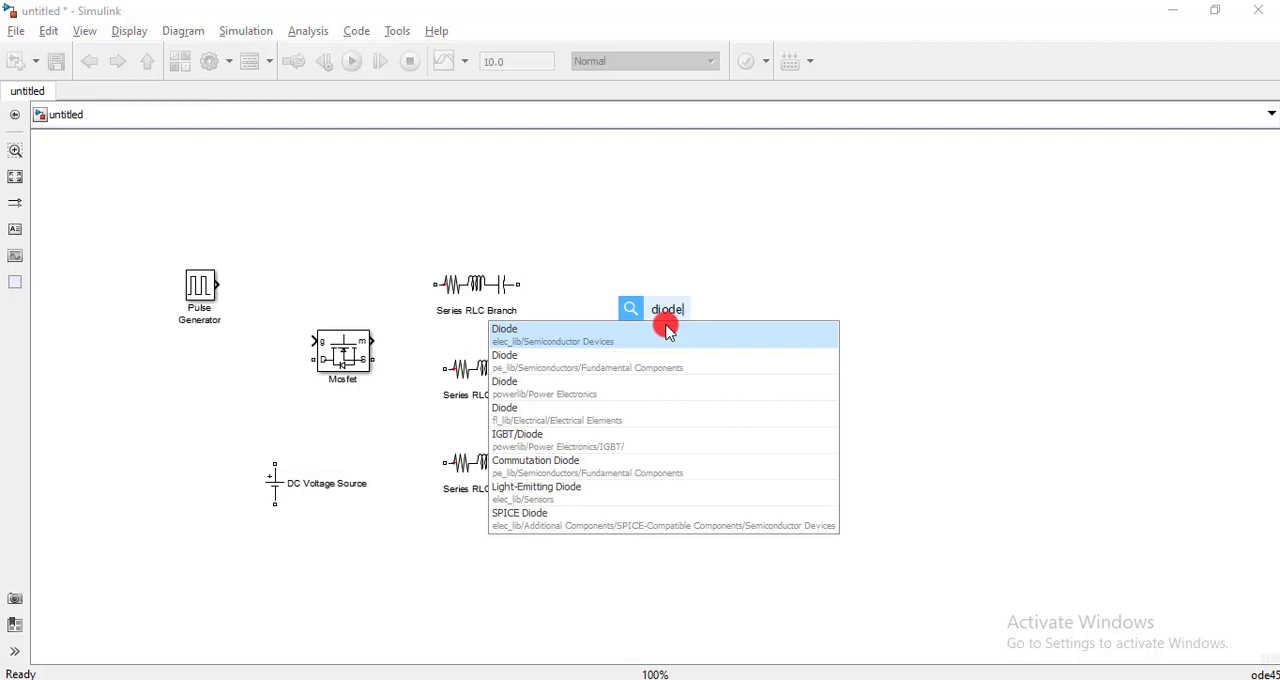
click(540, 386)
drag(662, 330, 634, 324)
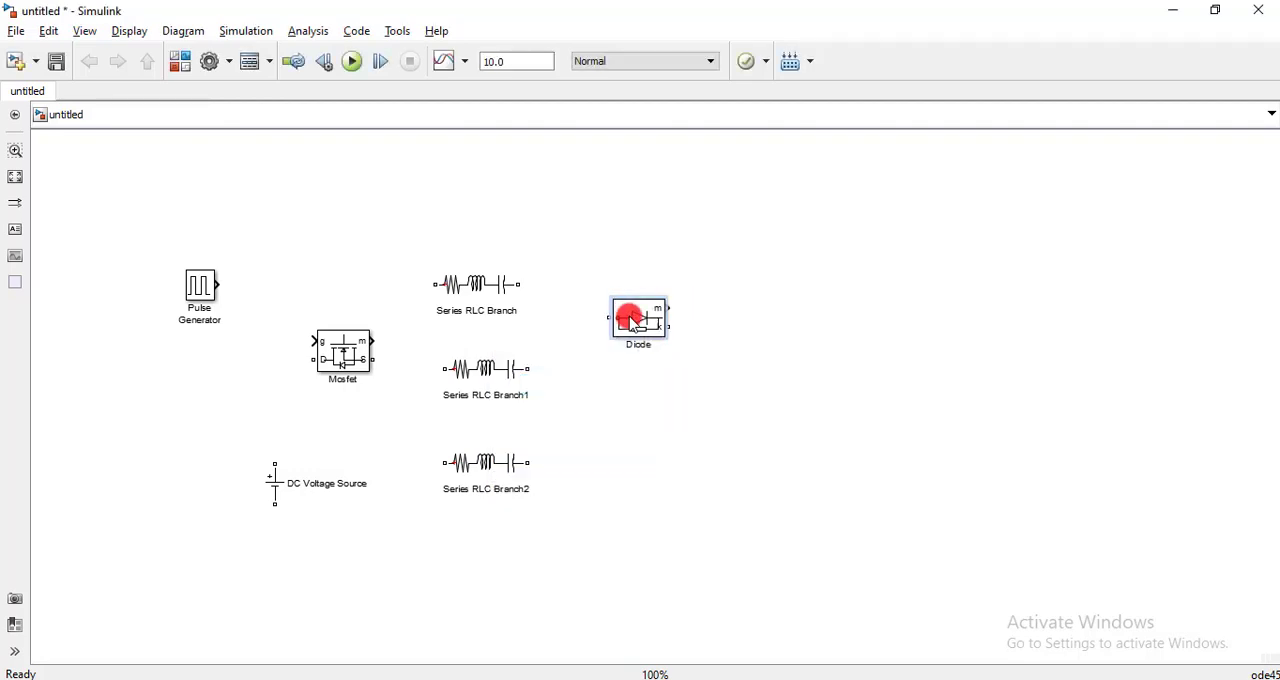
- Add a Current Measurement and, below it, a Voltage Measurement from powerlib/Measurements to the lower right of the Diode
click(806, 389)
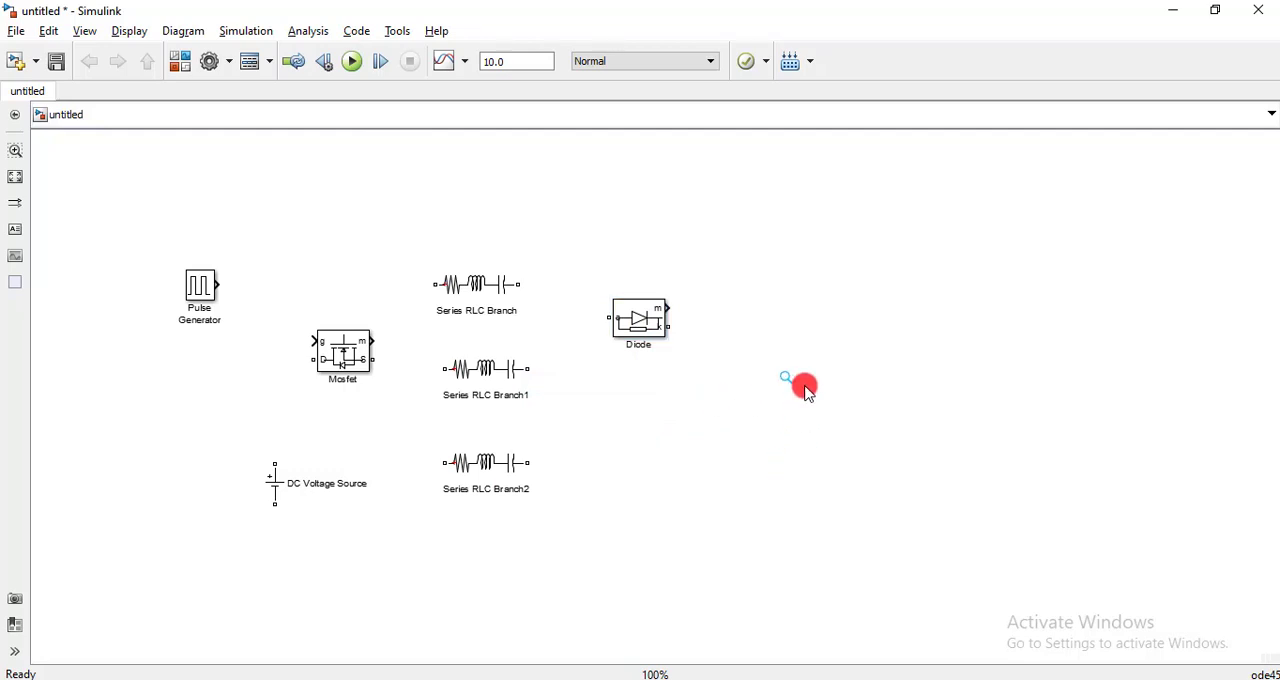
text(current)
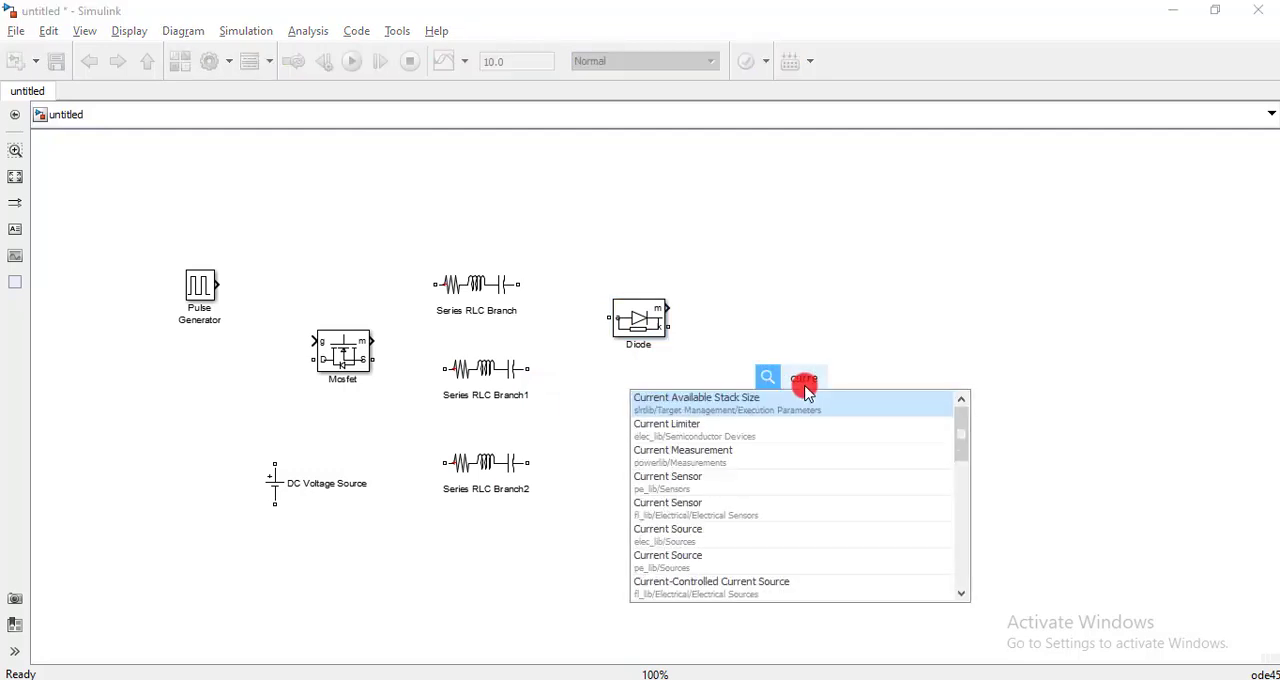
click(698, 453)
double_click(797, 476)
text(voltag)
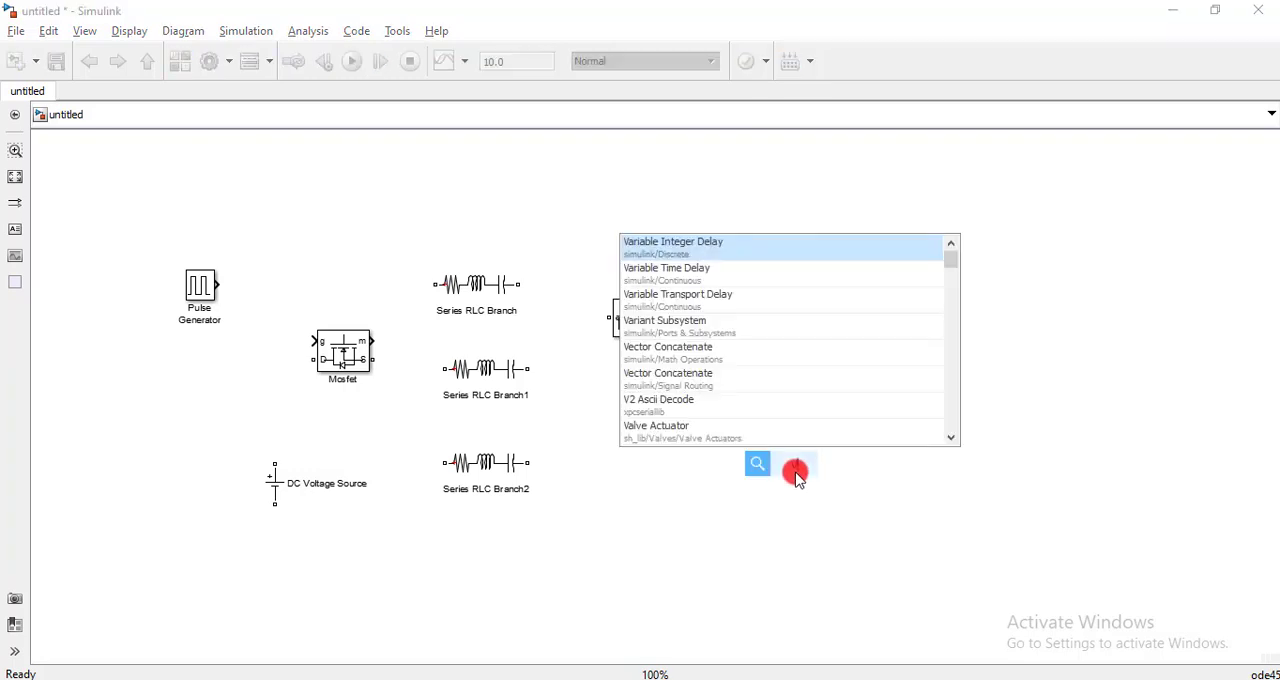
text(e)
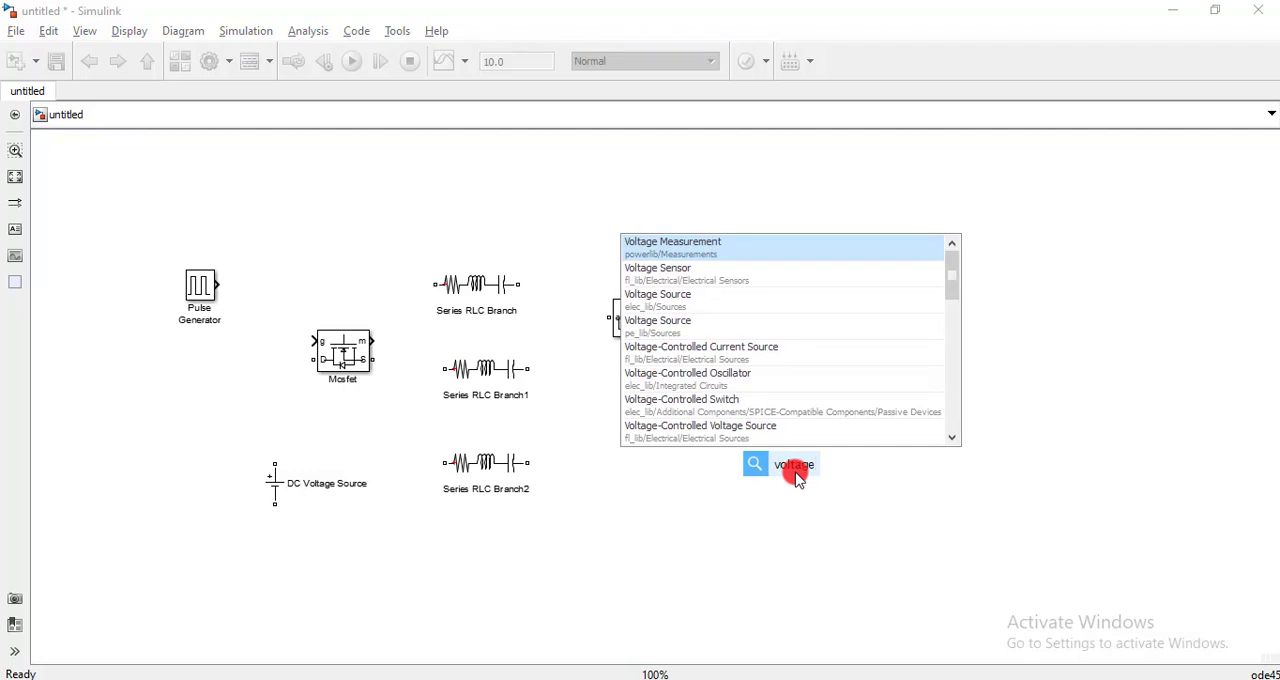
click(727, 248)
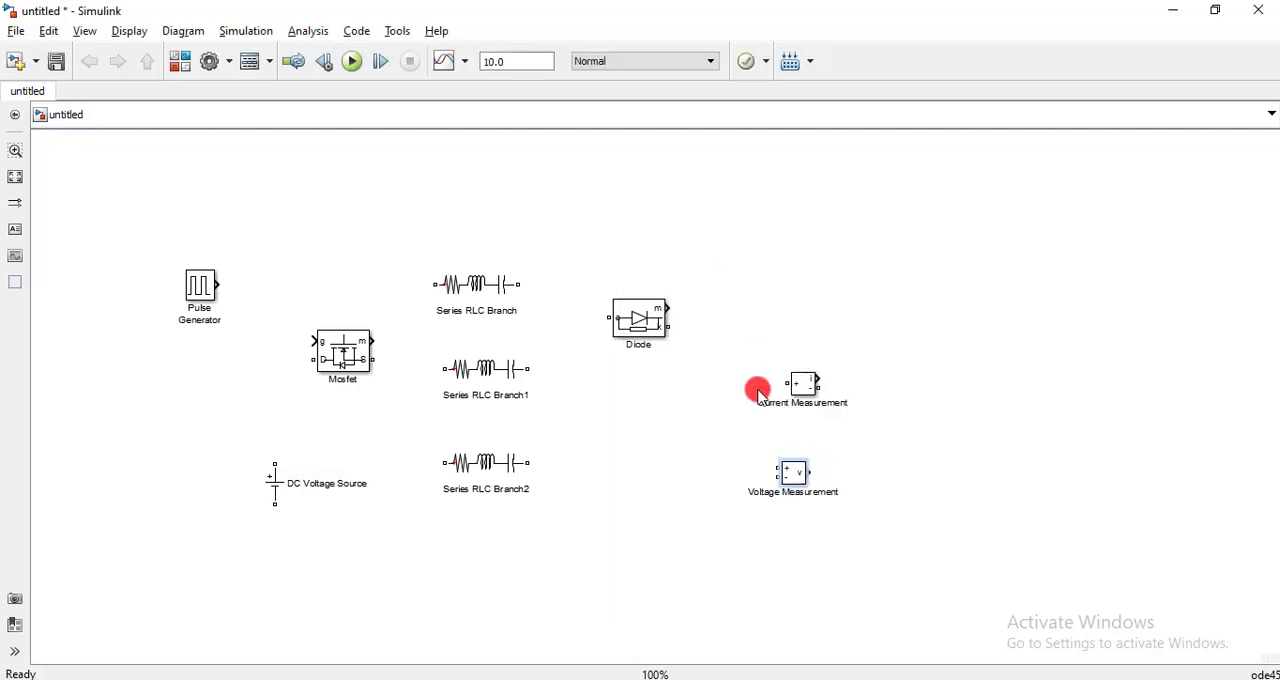
- Add a Display from simulink/Sinks beside the Voltage Measurement and a powergui block below the Display
double_click(695, 508)
text(d)
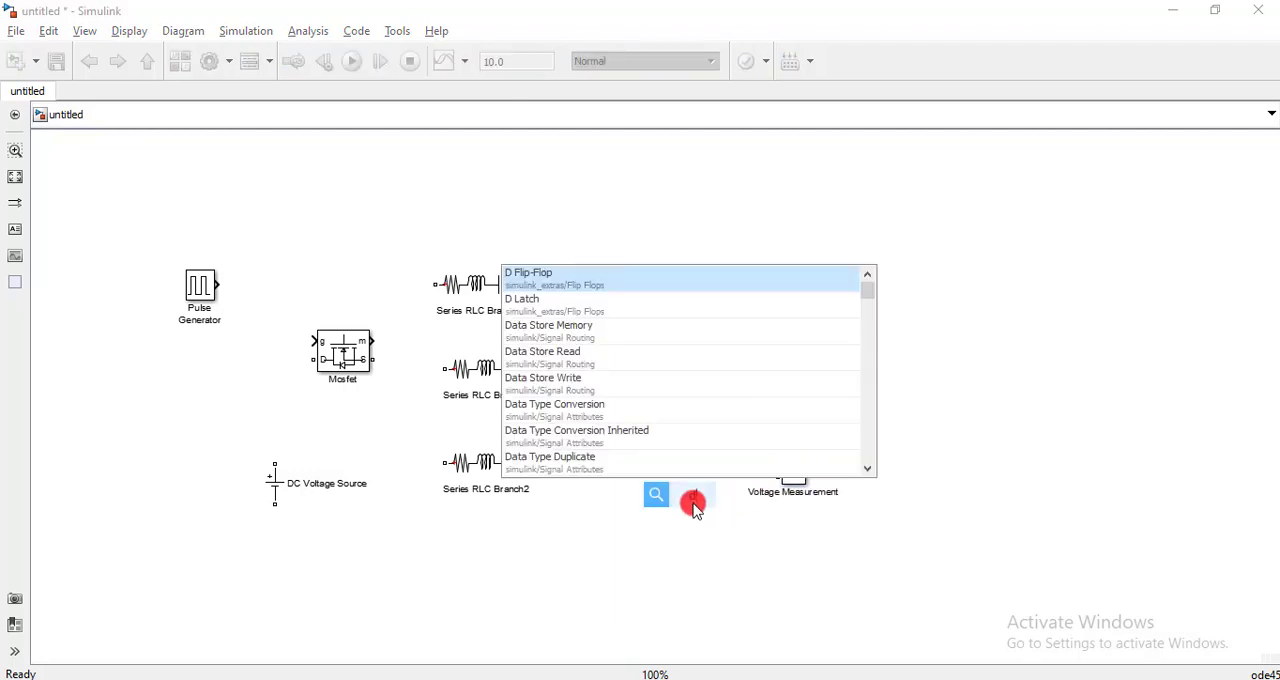
text(isplay)
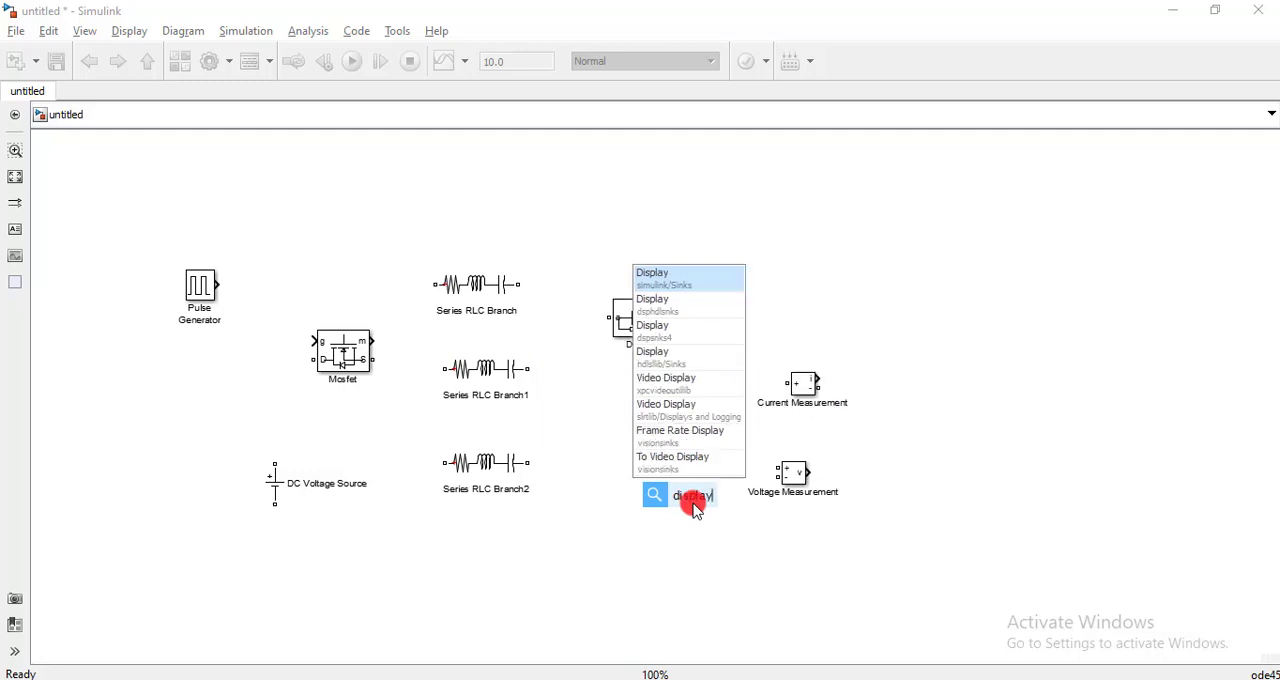
click(677, 280)
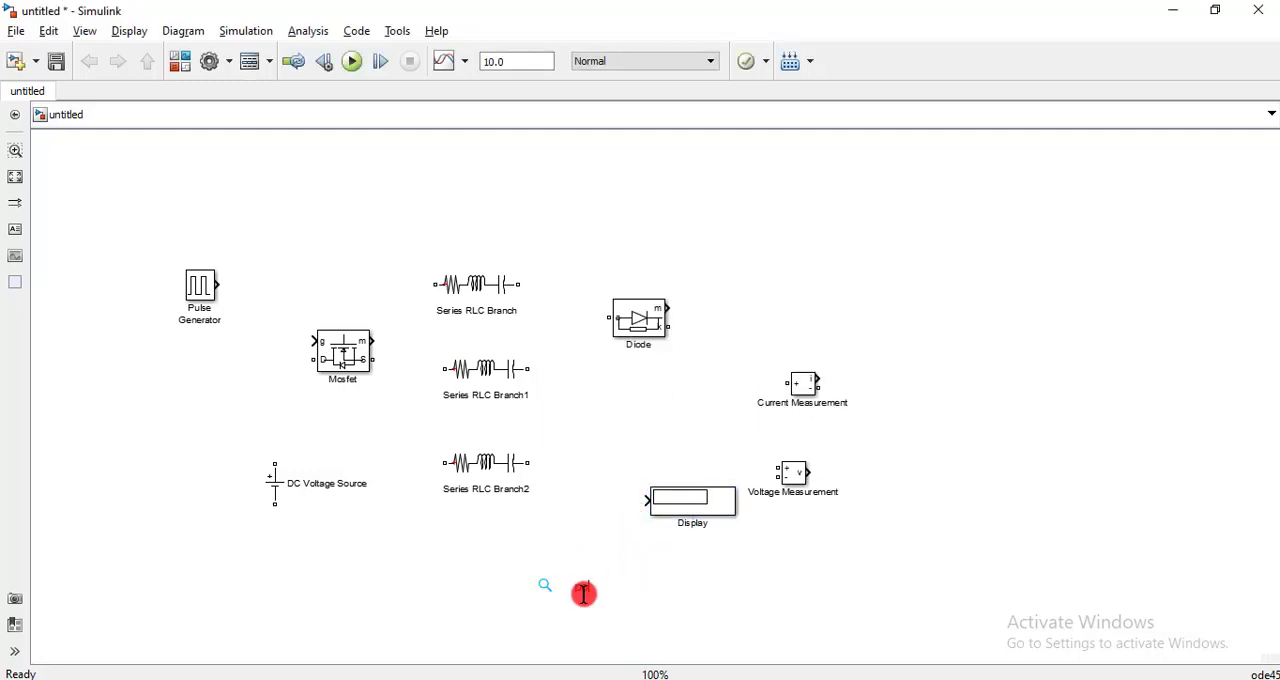
text(powergui)
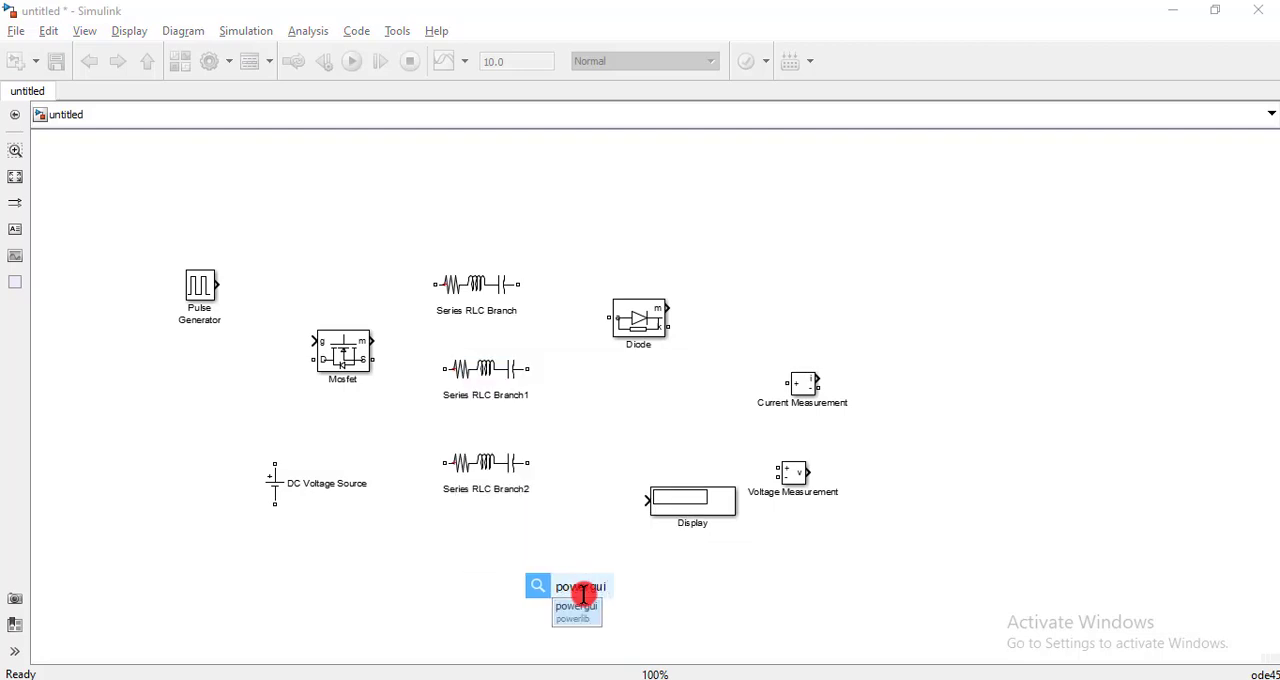
click(583, 595)
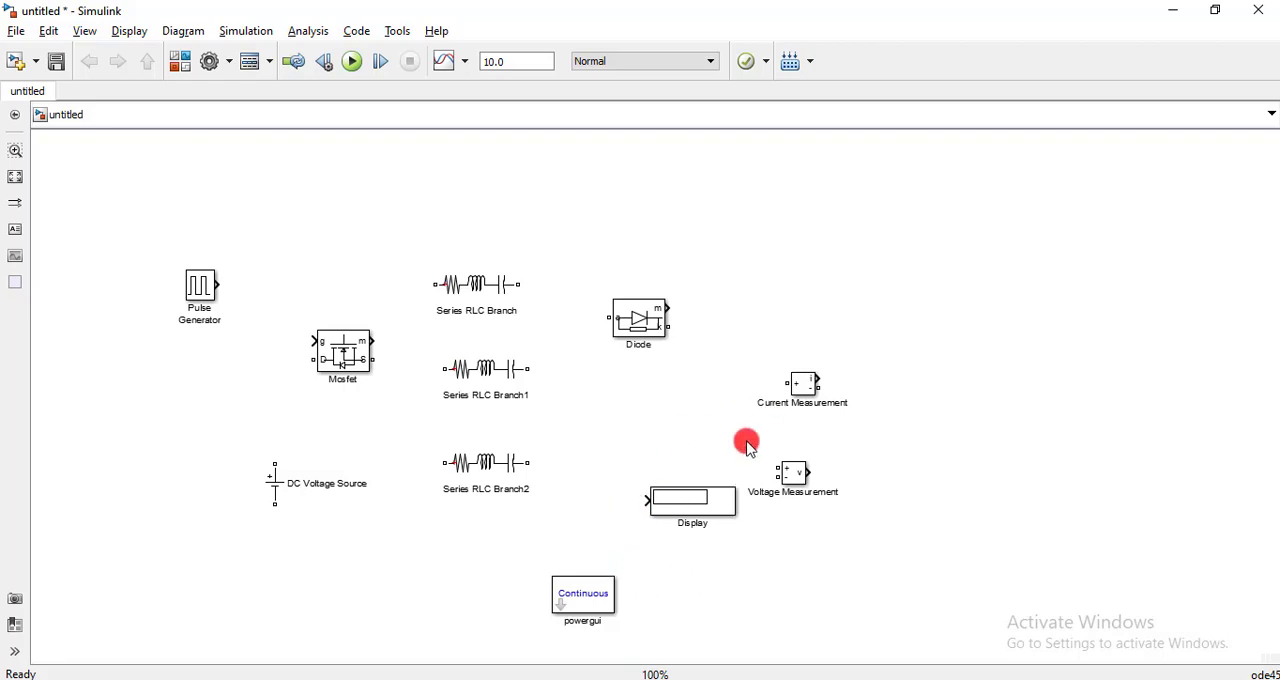
- Add a Scope from the simulink library and place it in the model's upper-right corner
text(scope)
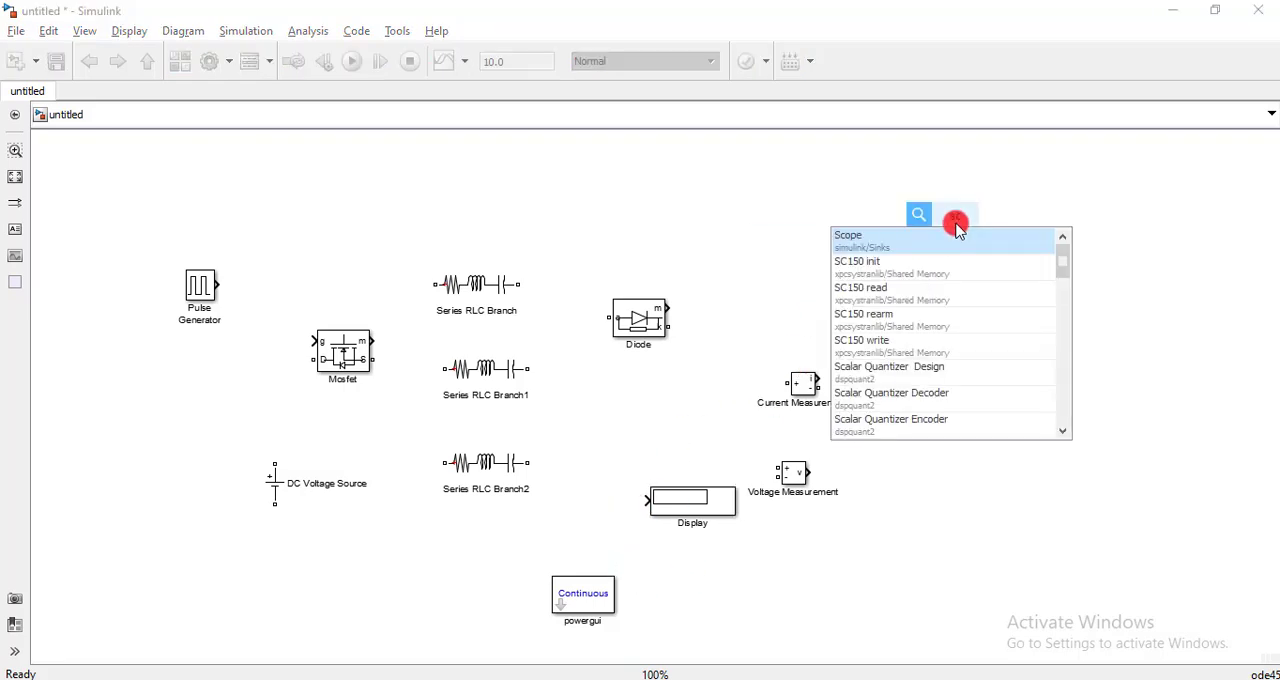
click(906, 247)
drag(954, 229, 1238, 168)
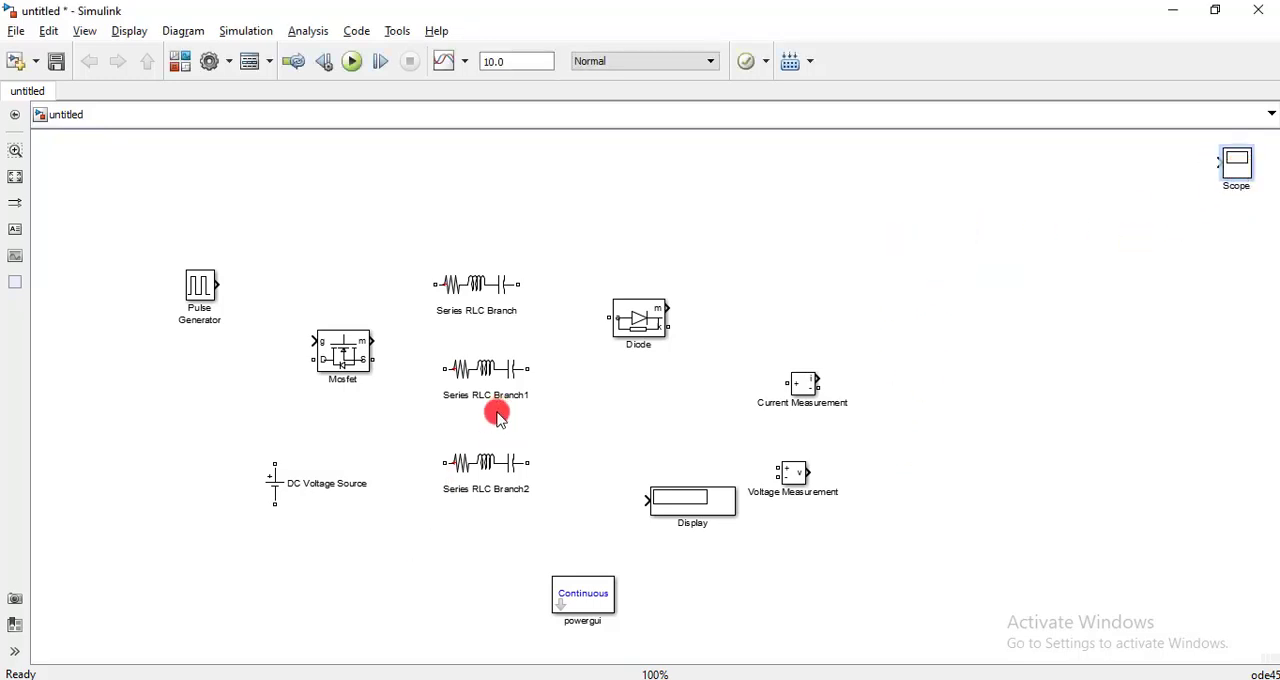
- Move the DC Voltage Source farther left so it sits below the Pulse Generator
click(276, 486)
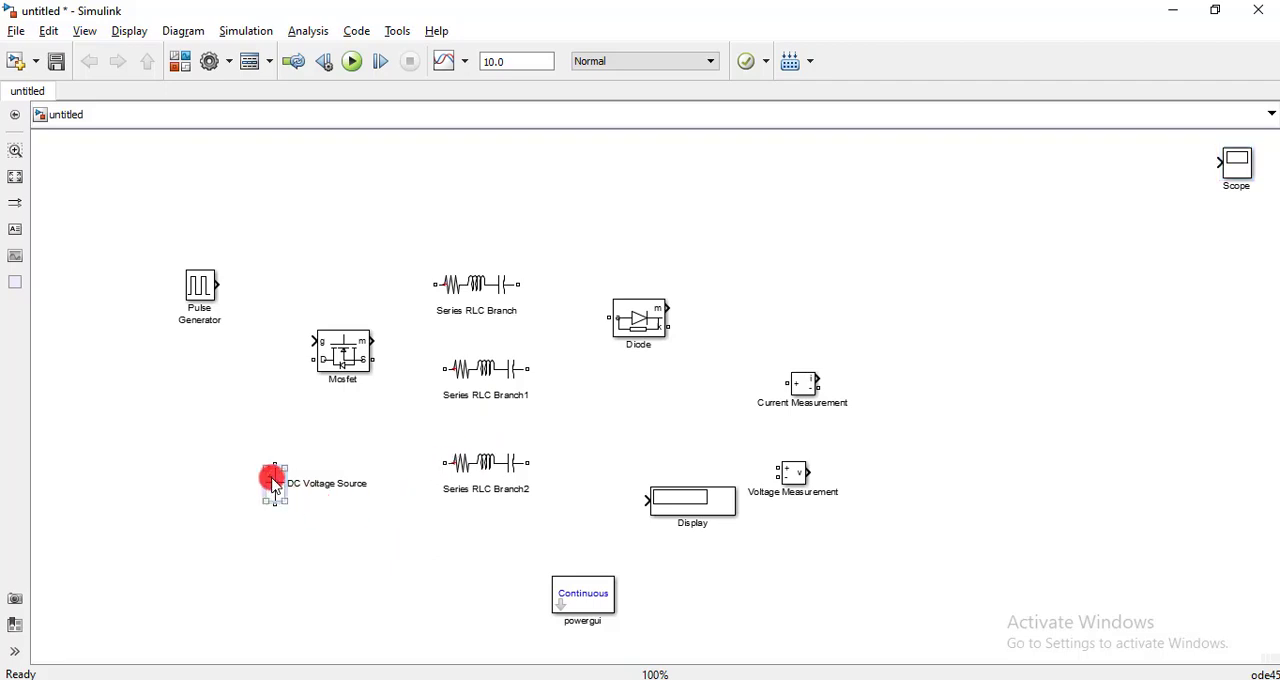
drag(276, 486, 172, 484)
click(249, 566)
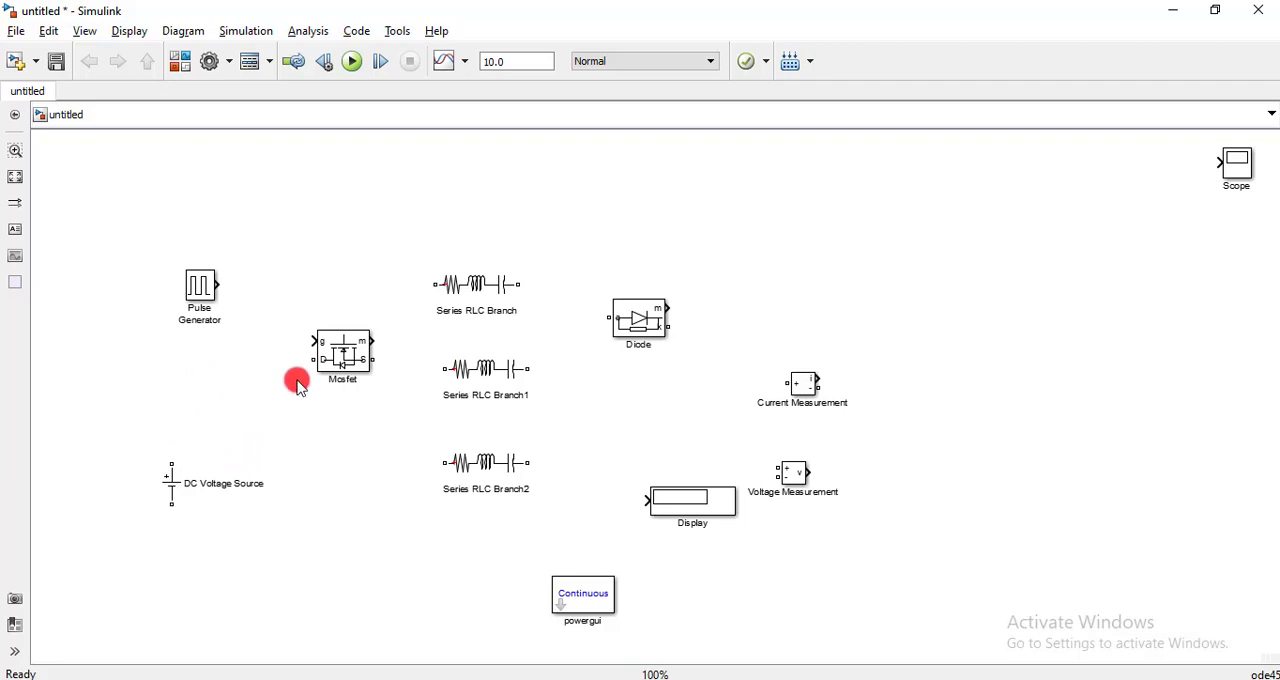
- Wire the DC Voltage Source's positive terminal to the Mosfet's D port and the Pulse Generator's output to its g port
drag(172, 464, 311, 362)
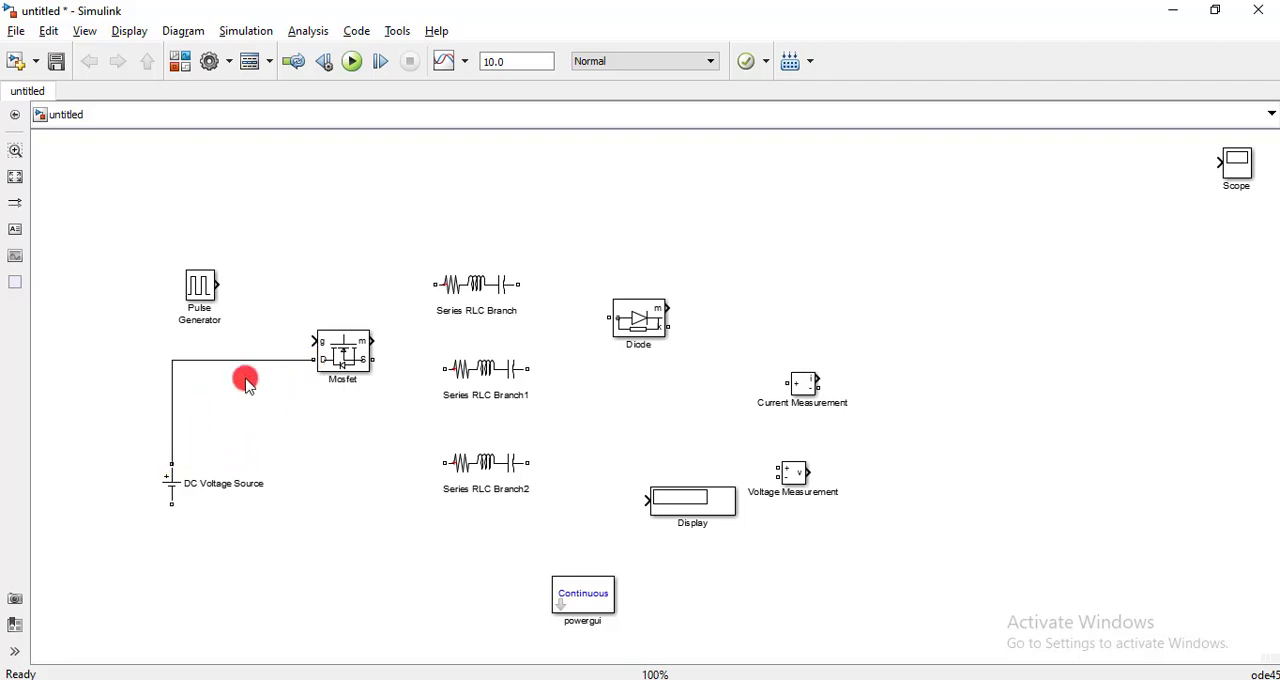
drag(237, 295, 305, 340)
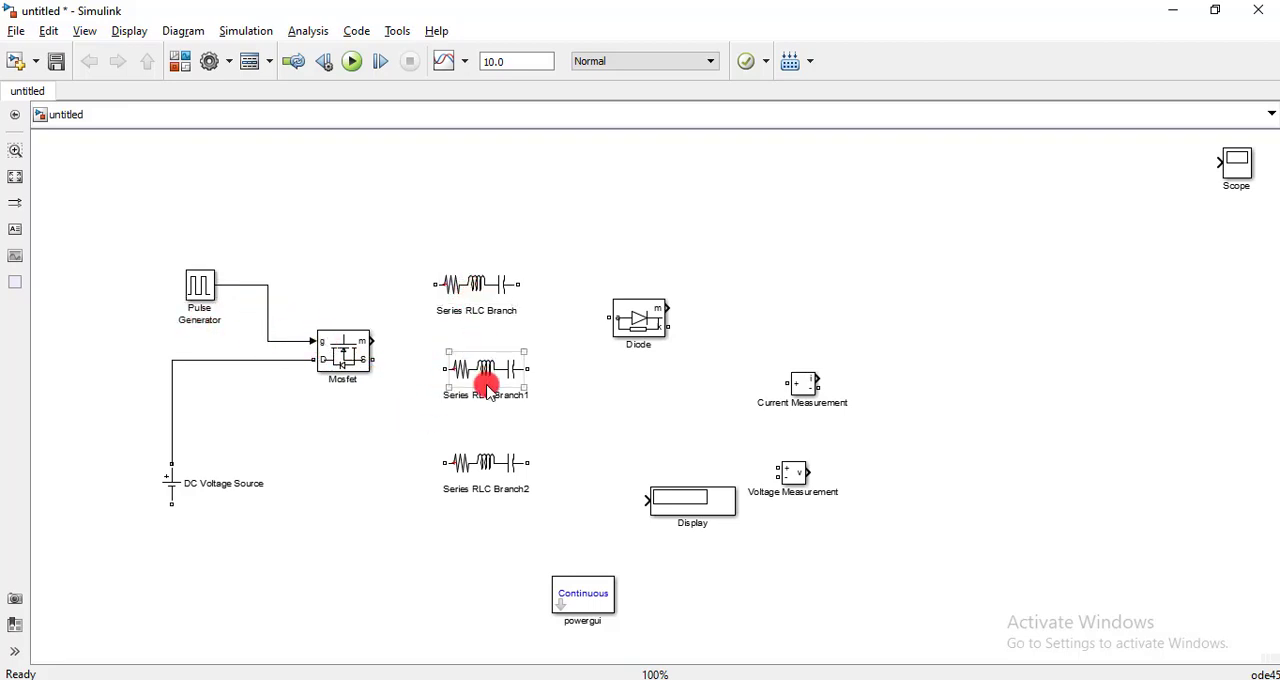
- Set the uppermost Series RLC Branch's type to L, rename the block L and shift it slightly down
click(470, 309)
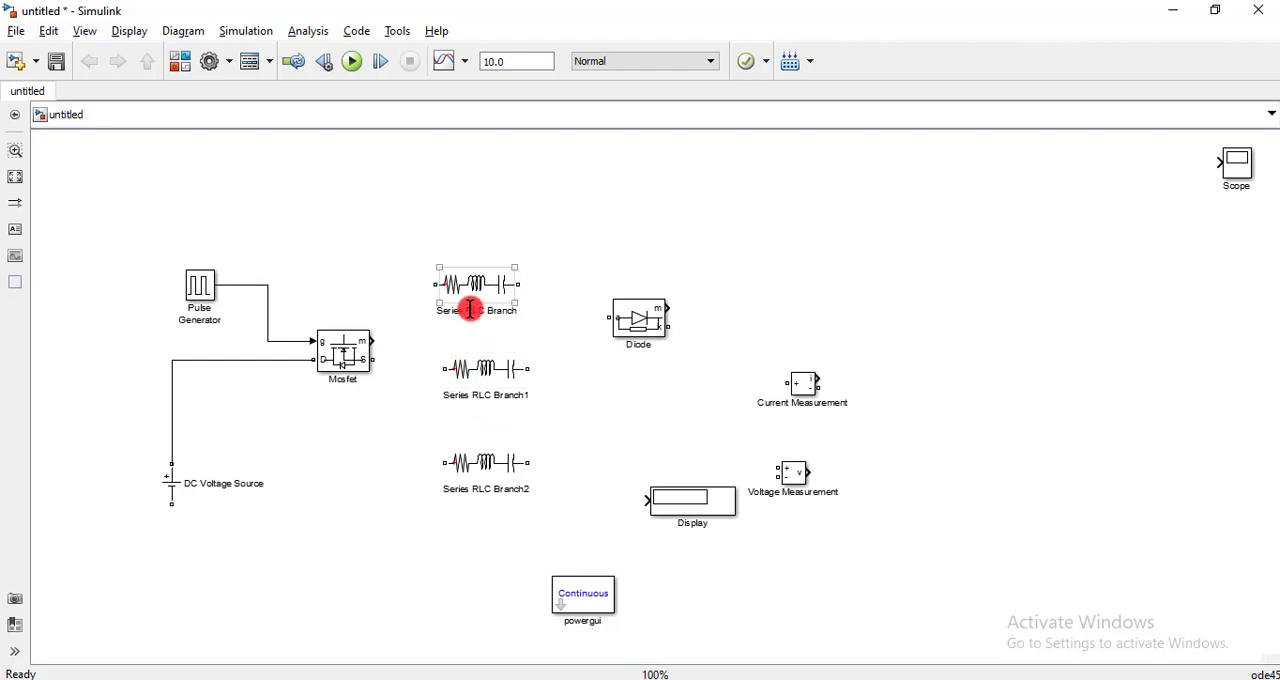
double_click(478, 288)
click(586, 250)
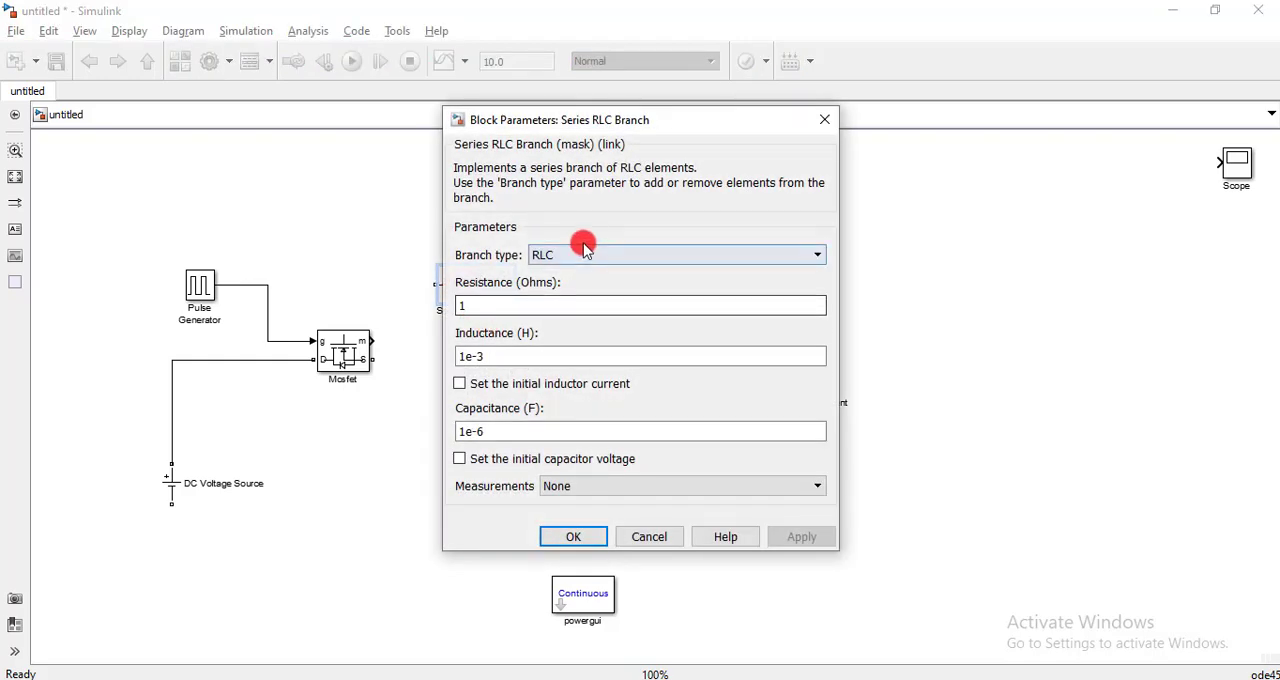
click(553, 304)
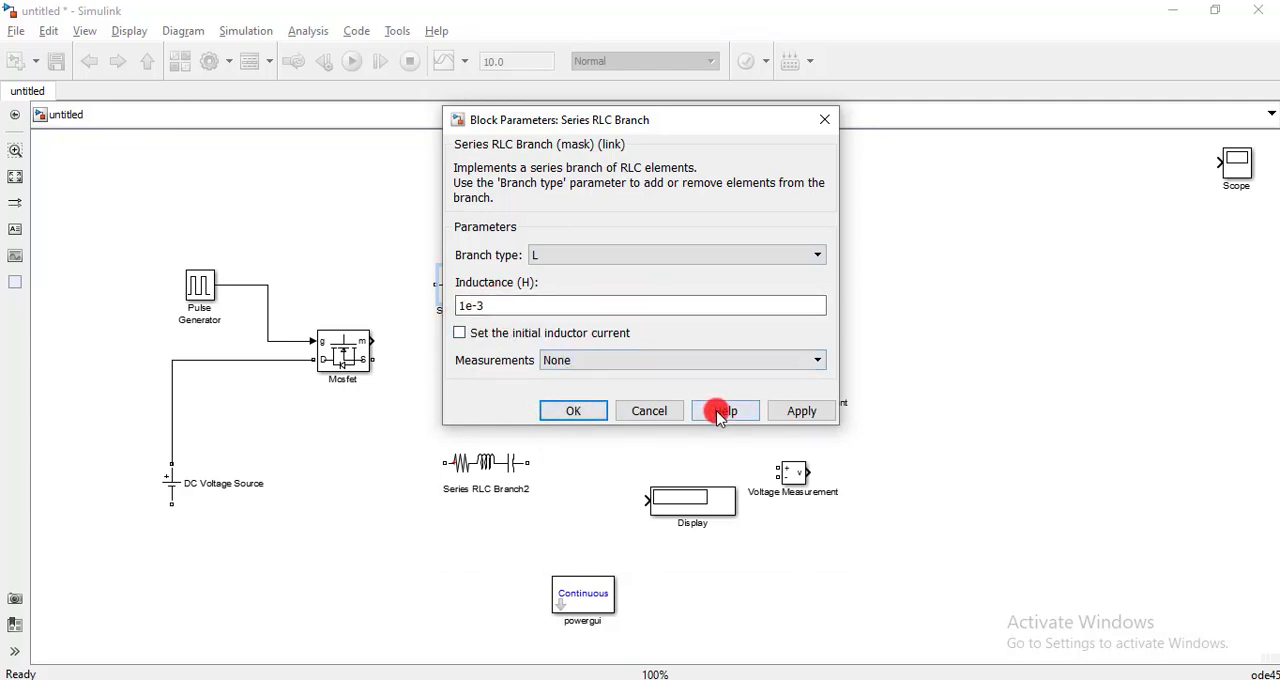
click(573, 411)
drag(467, 297, 464, 340)
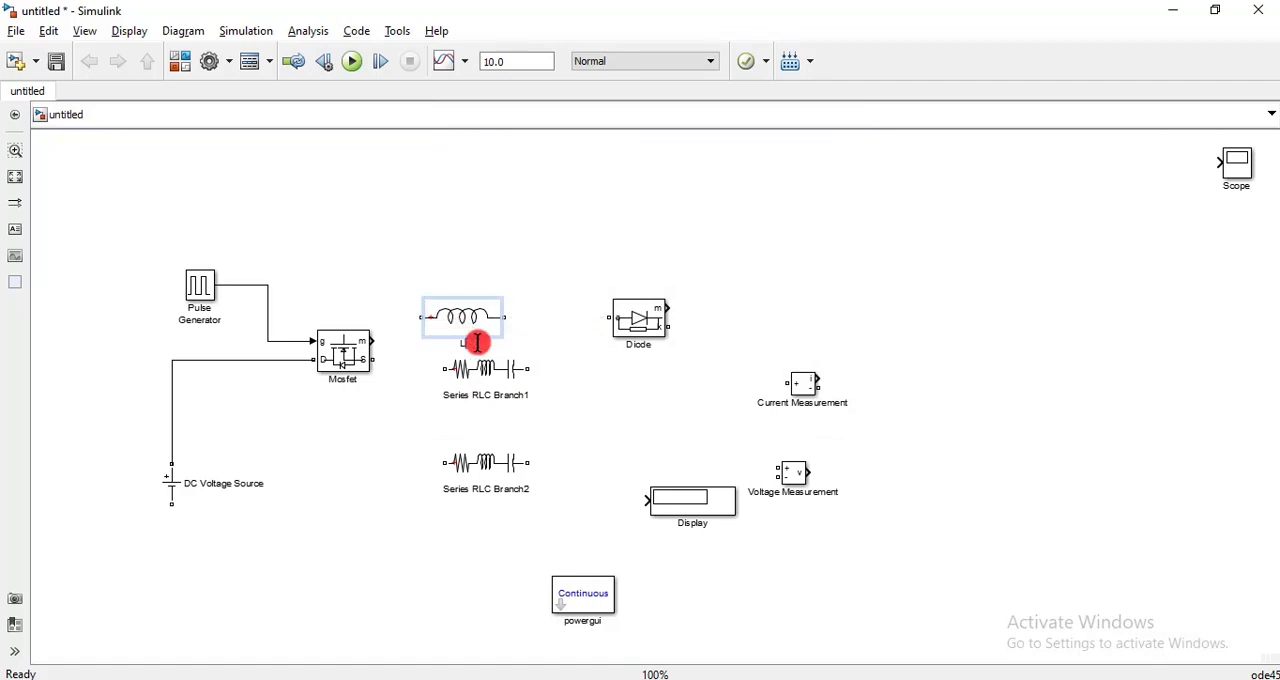
- Set Series RLC Branch1's branch type to C and rename the block C
click(486, 372)
double_click(486, 372)
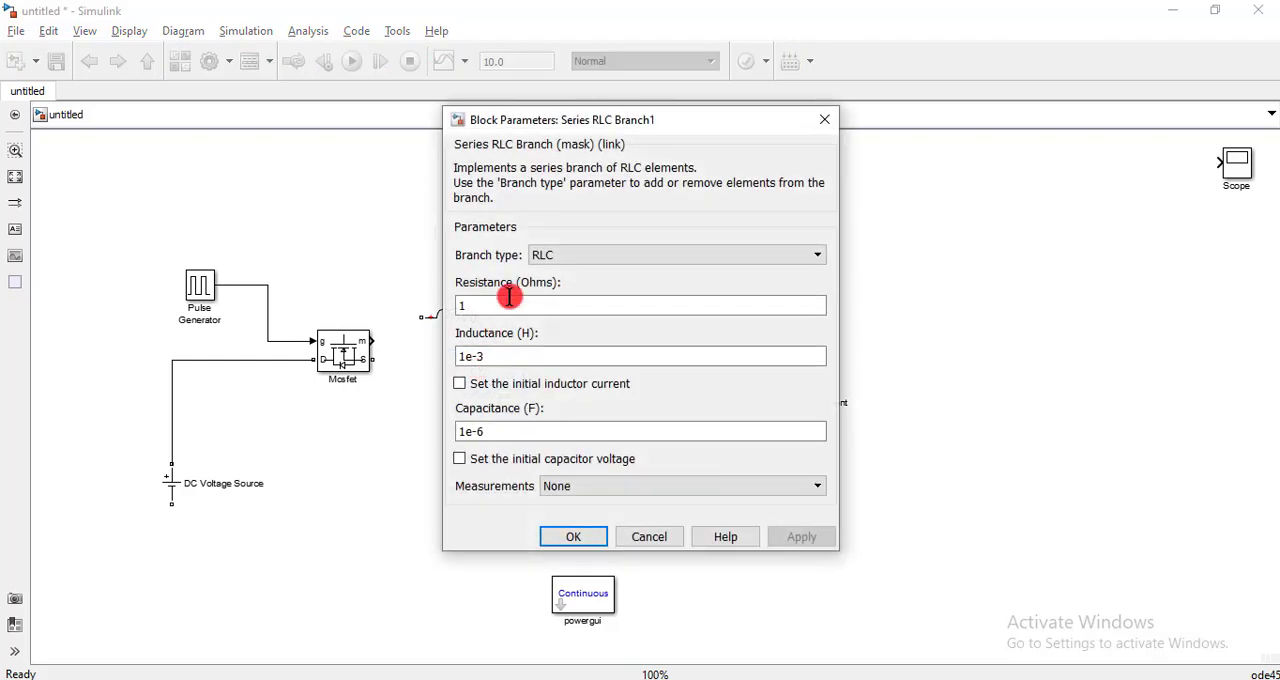
click(571, 254)
click(545, 317)
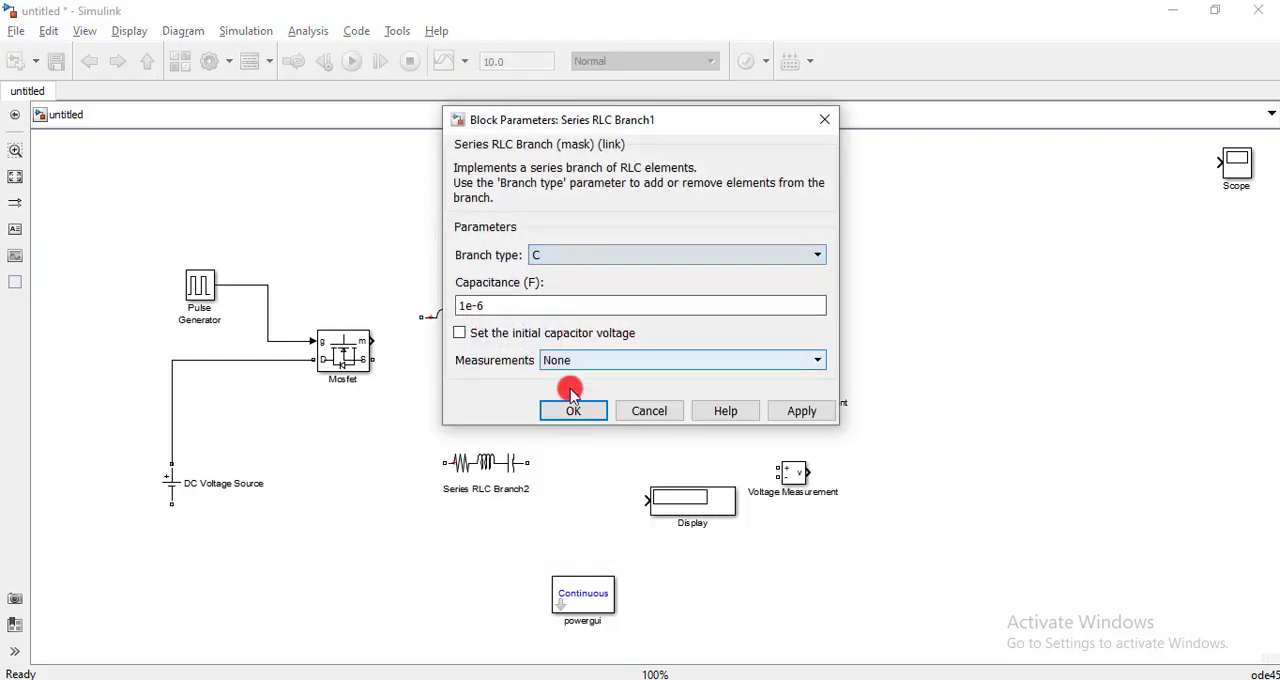
click(573, 410)
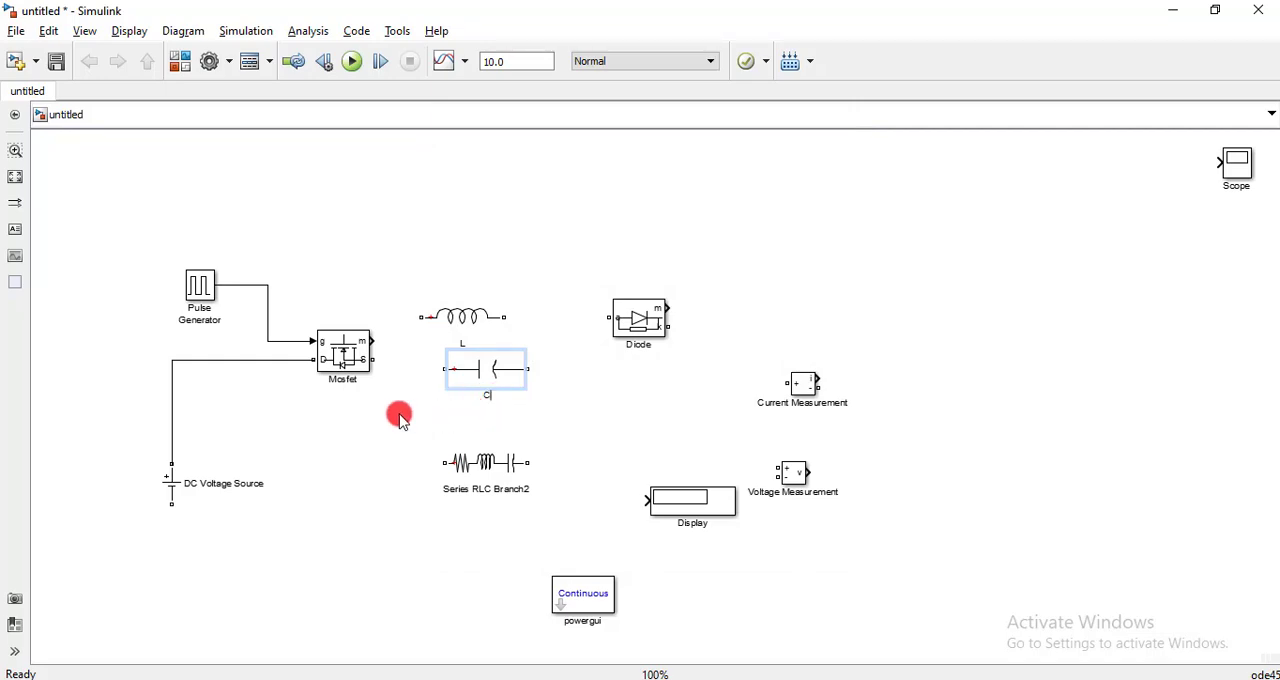
- Set Series RLC Branch2's branch type to R and rename the block R
double_click(465, 467)
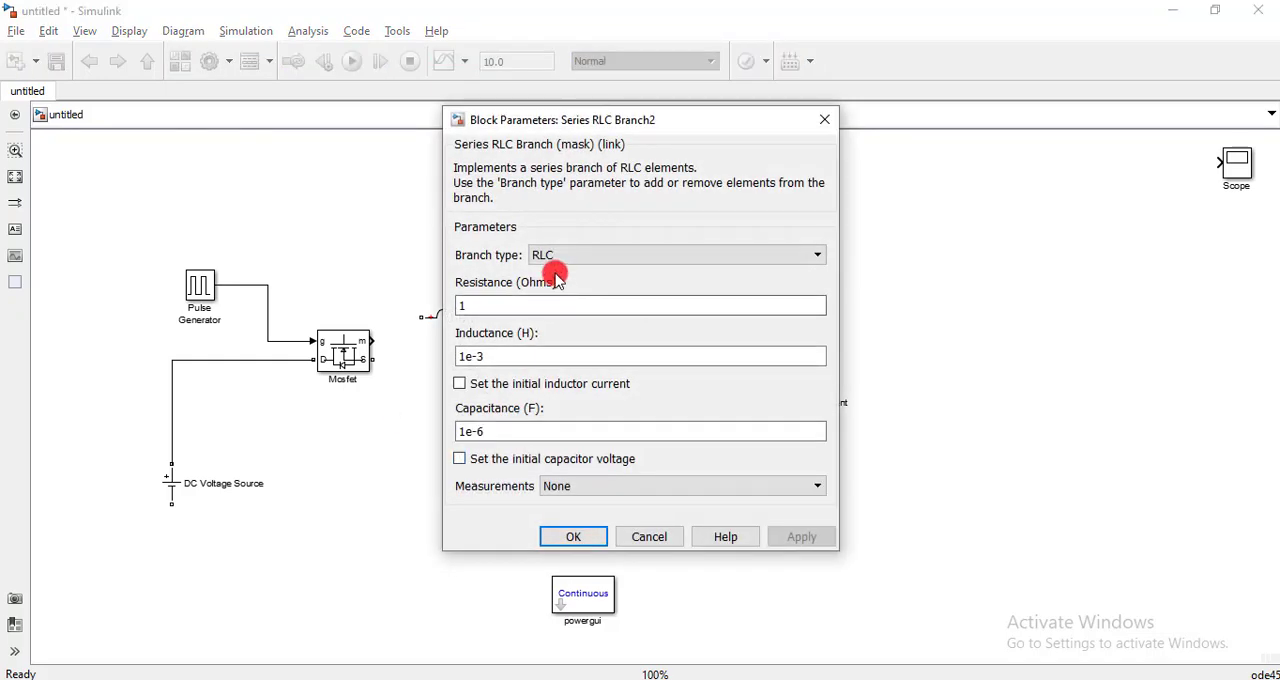
click(556, 256)
click(560, 288)
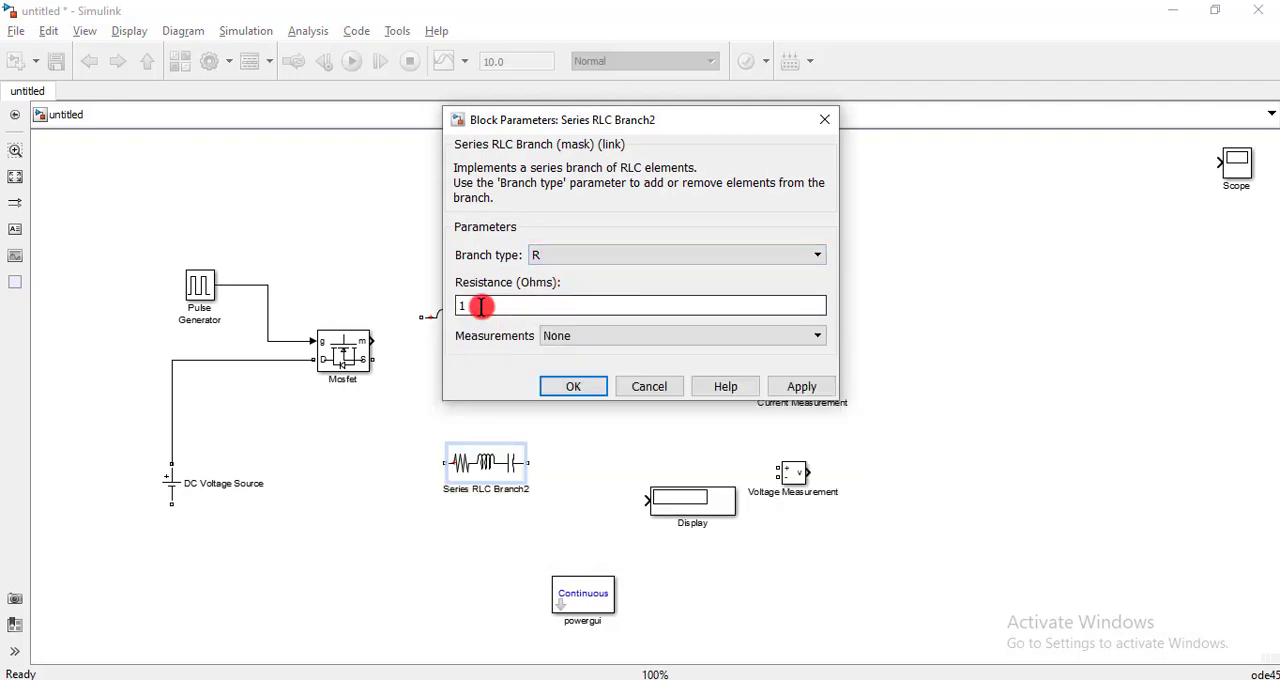
click(573, 388)
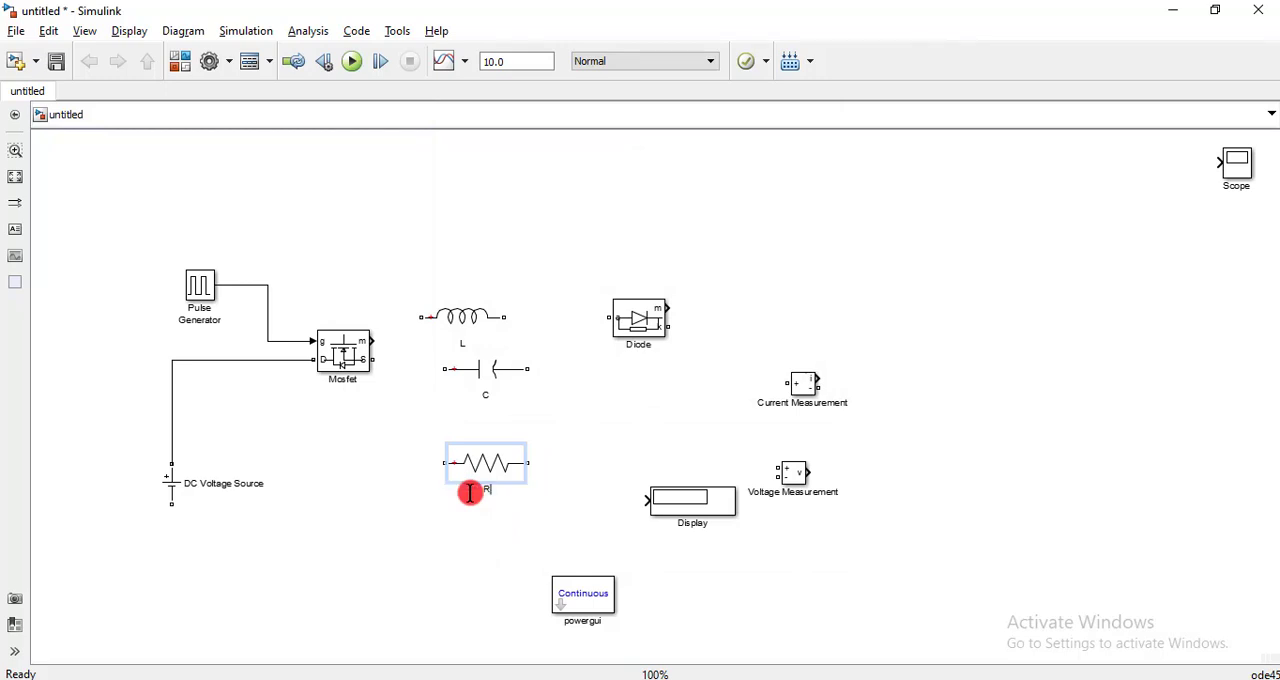
click(512, 480)
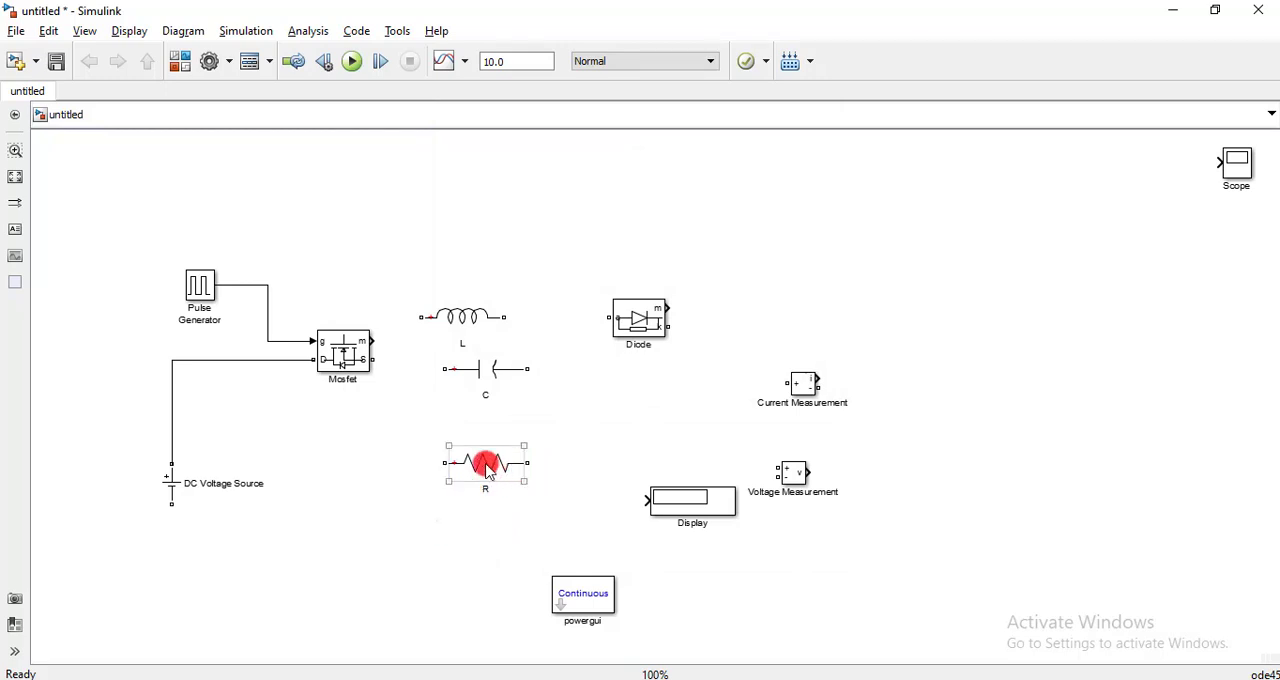
- Spread out the branches: R to the upper right of the Diode, C below the Mosfet, and L in line with the Mosfet's S port
drag(488, 470, 801, 232)
click(478, 383)
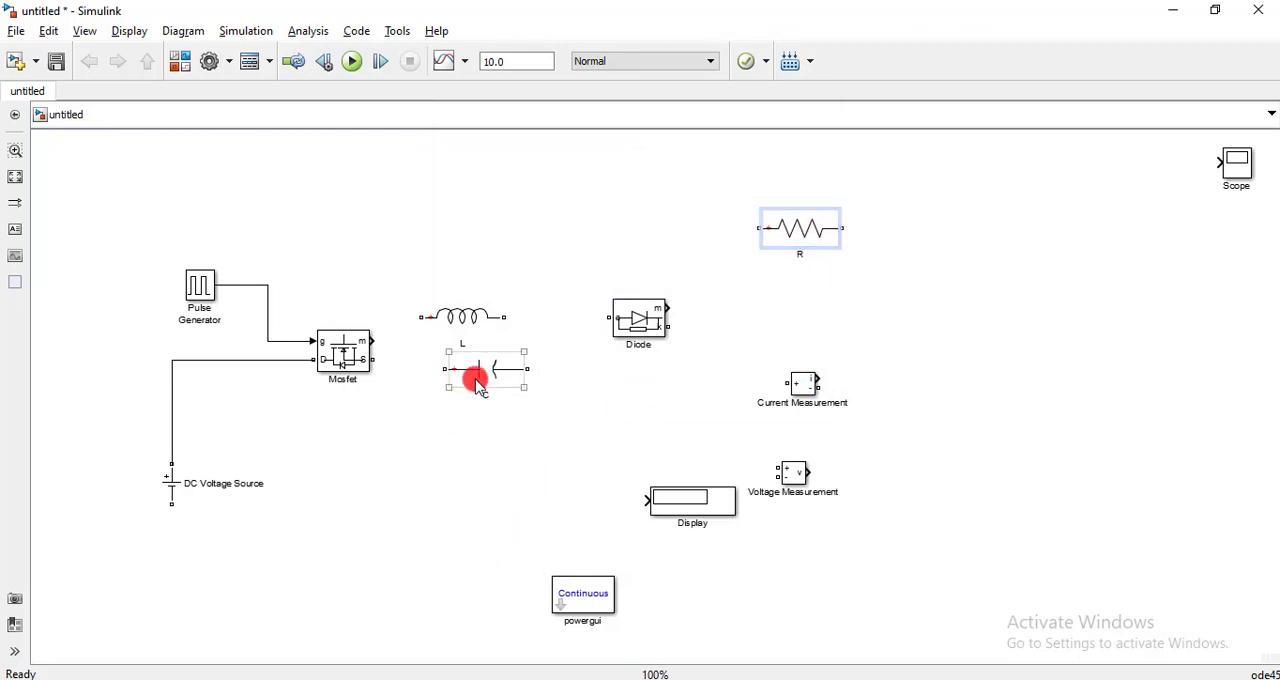
drag(478, 383, 420, 497)
click(466, 324)
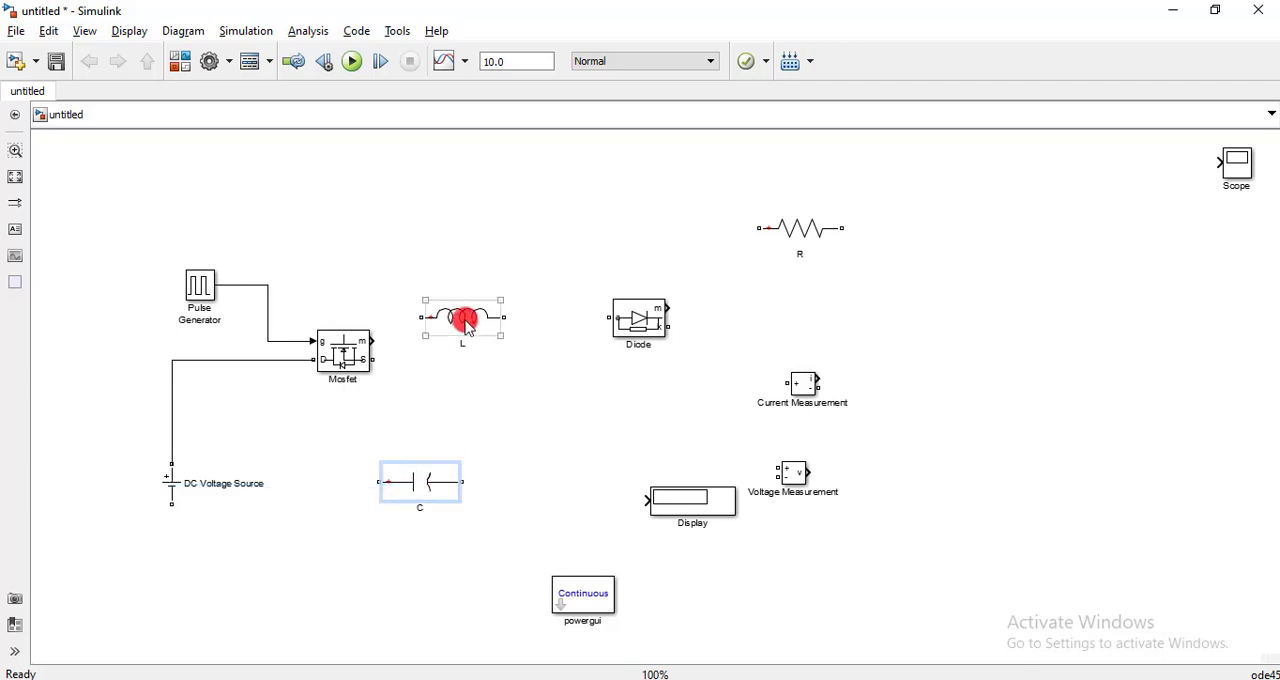
drag(468, 327, 548, 368)
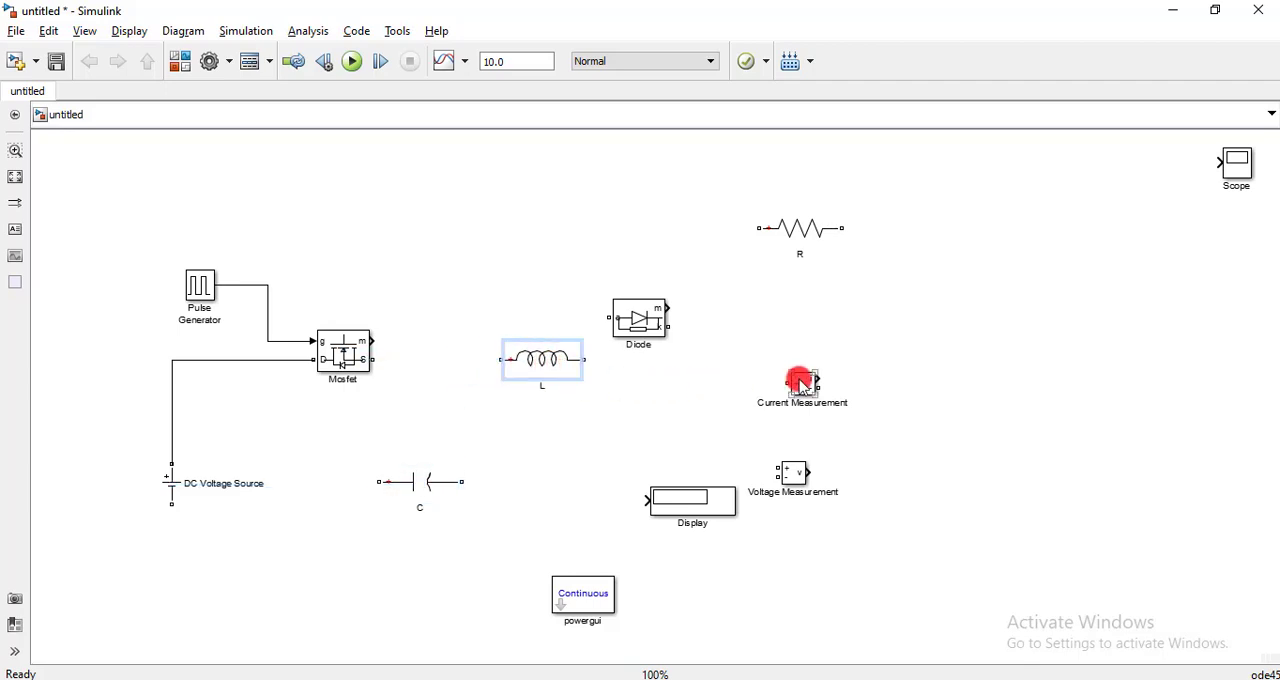
- Place the Current Measurement between the Mosfet and L, wiring its + terminal to the Mosfet's S port and its - terminal to L
drag(803, 385, 427, 367)
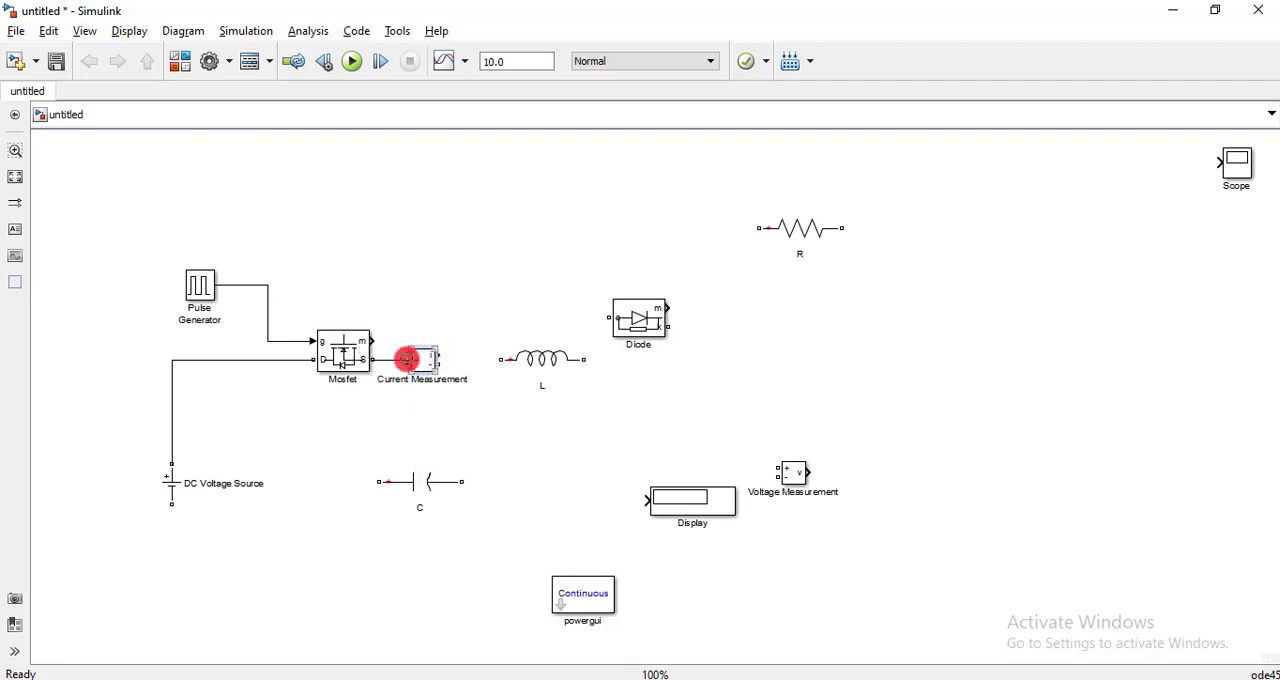
click(537, 370)
drag(537, 372, 438, 367)
click(498, 445)
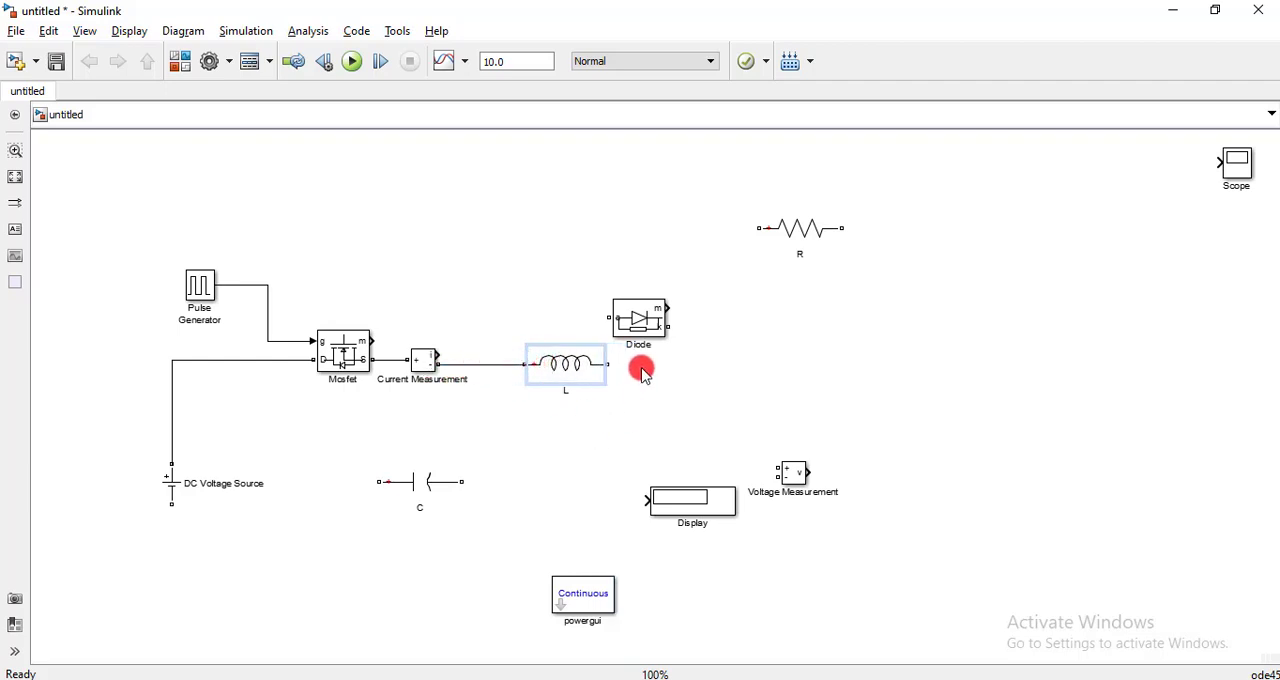
- Move the Diode clear of L, then copy the Current Measurement to the right of L and wire L to the copy's + terminal
drag(634, 314, 1072, 253)
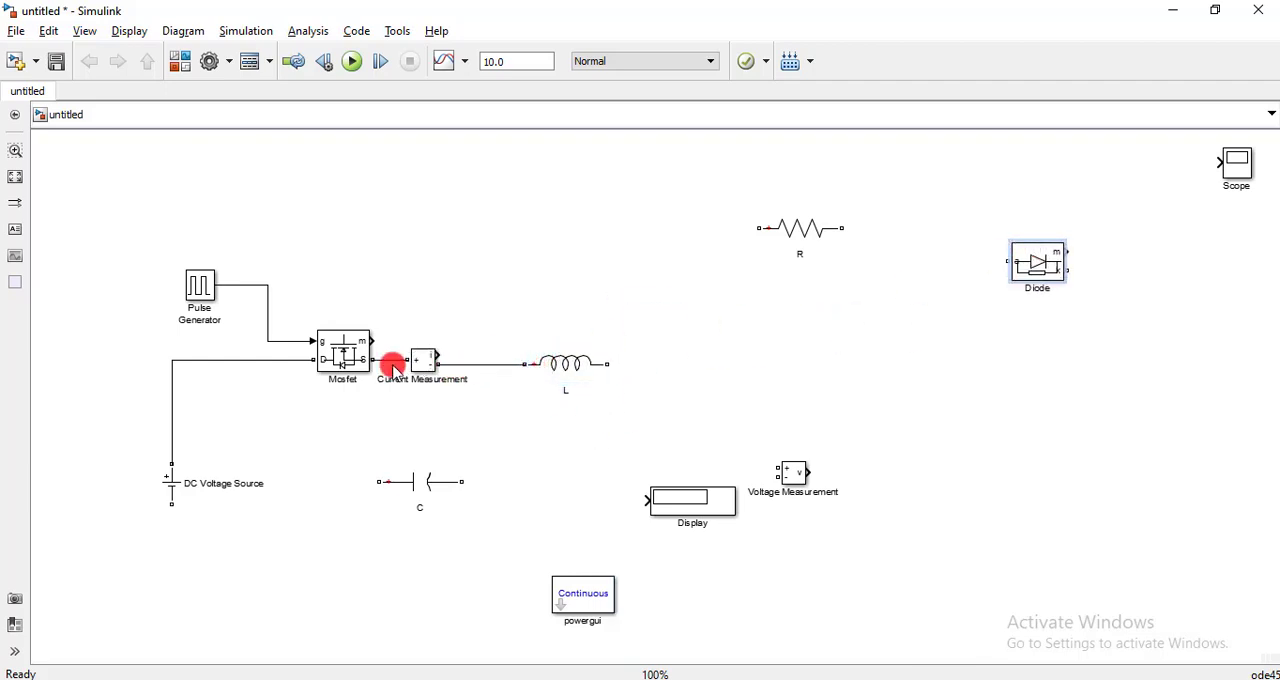
click(425, 368)
drag(423, 362, 690, 363)
click(645, 366)
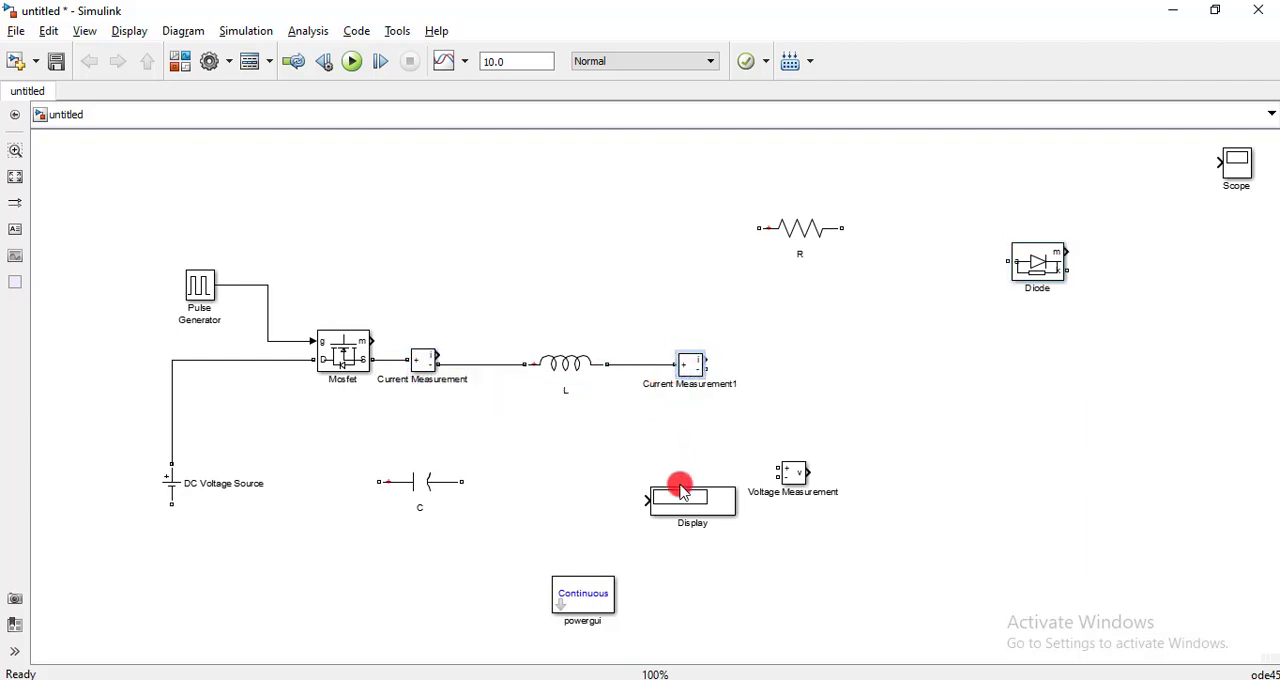
- Rearrange the blocks: Display near the Scope, powergui in the model's lower right, and the Diode below L
drag(680, 491, 998, 168)
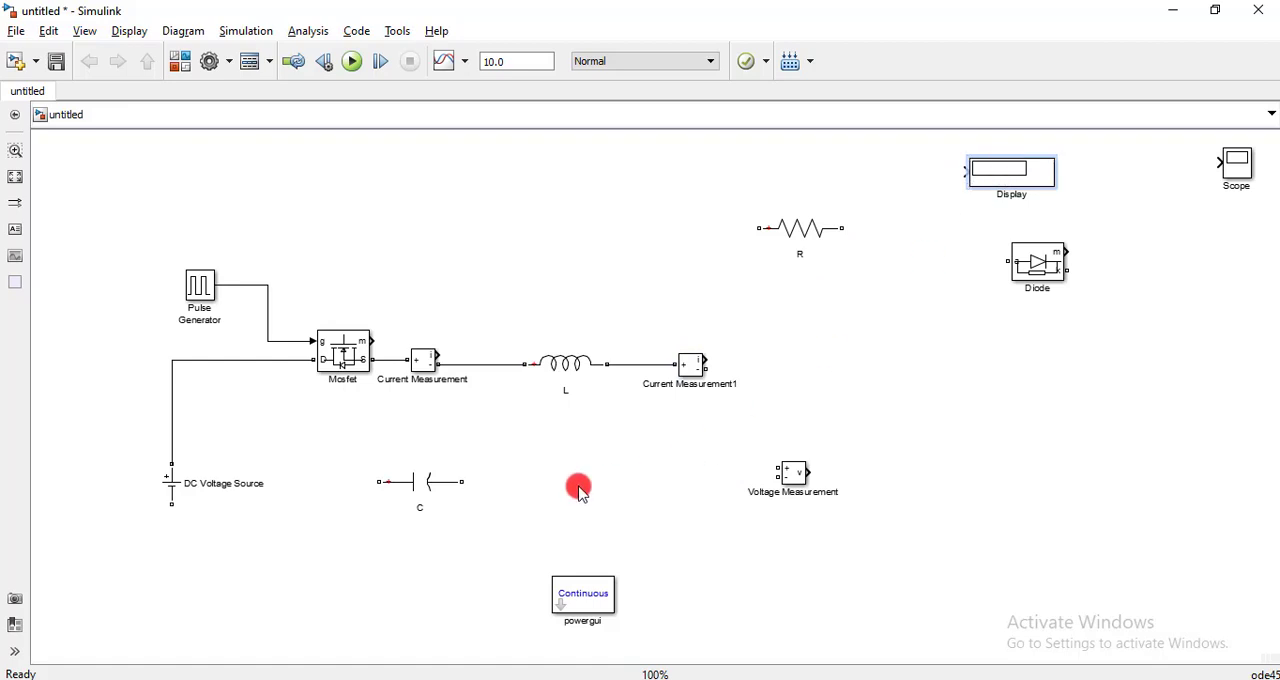
drag(561, 590, 1103, 532)
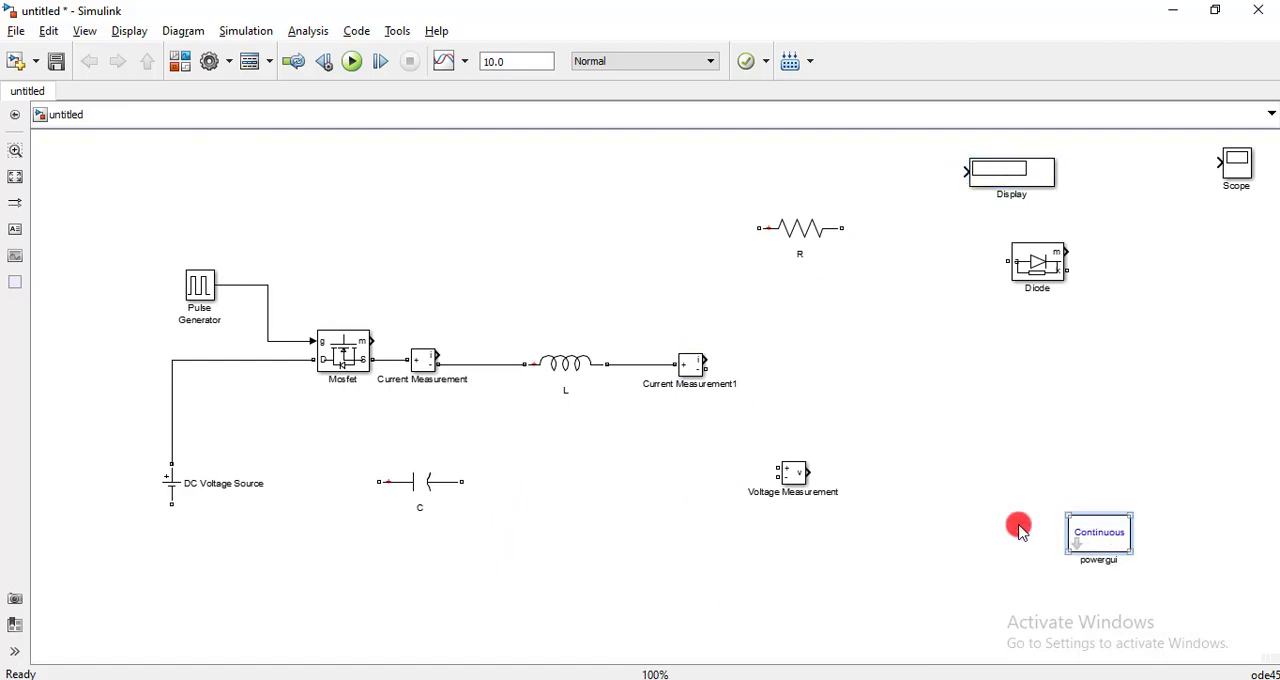
click(1032, 252)
drag(1045, 266, 572, 504)
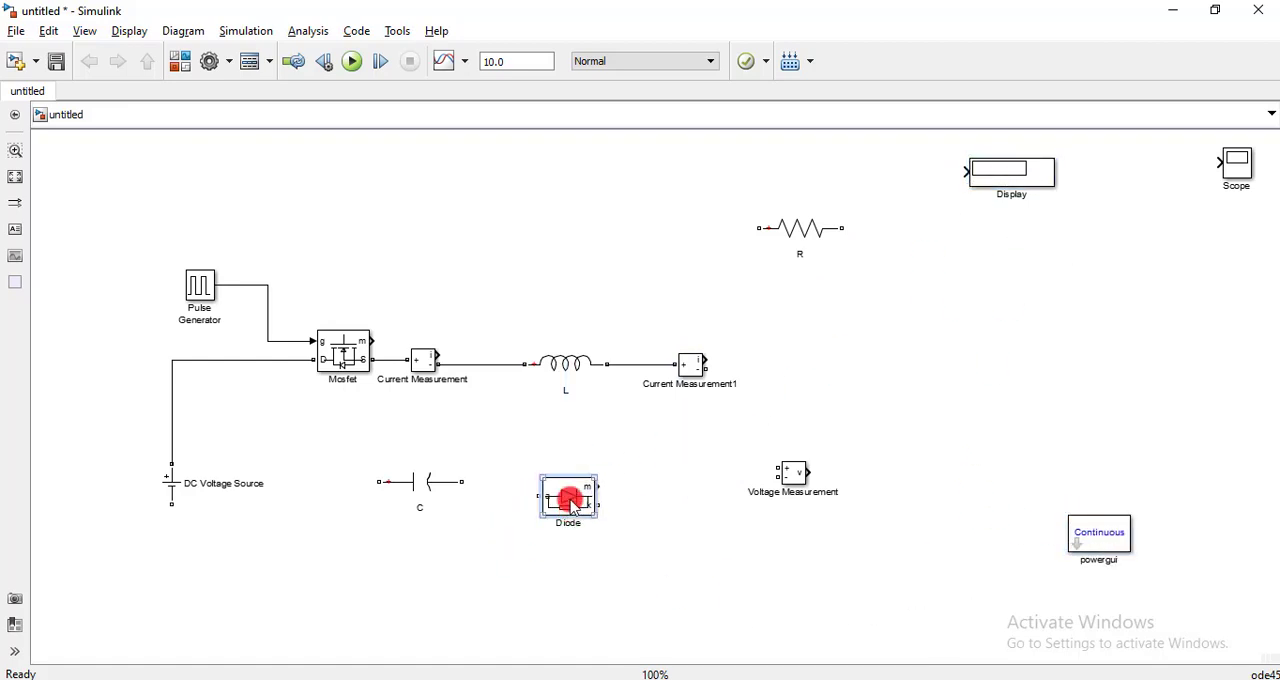
- Turn off the Diode's measurement port in its block parameters
double_click(568, 497)
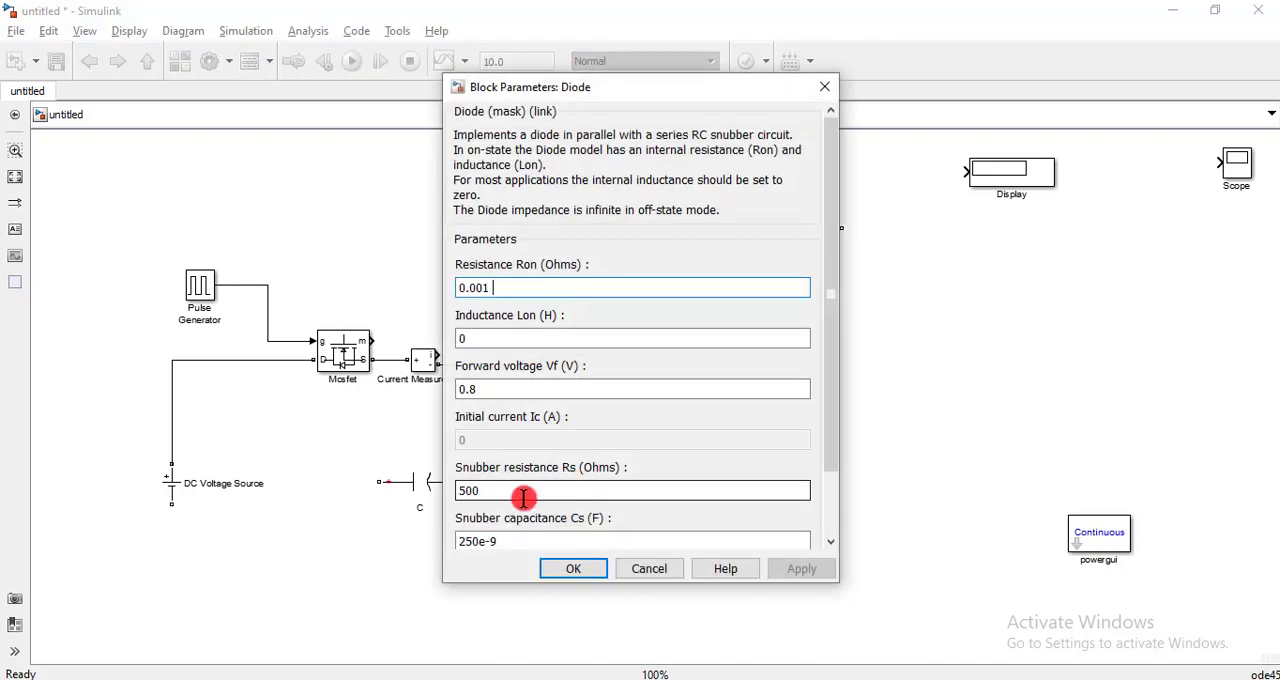
scroll(520, 500, down, 2)
click(572, 566)
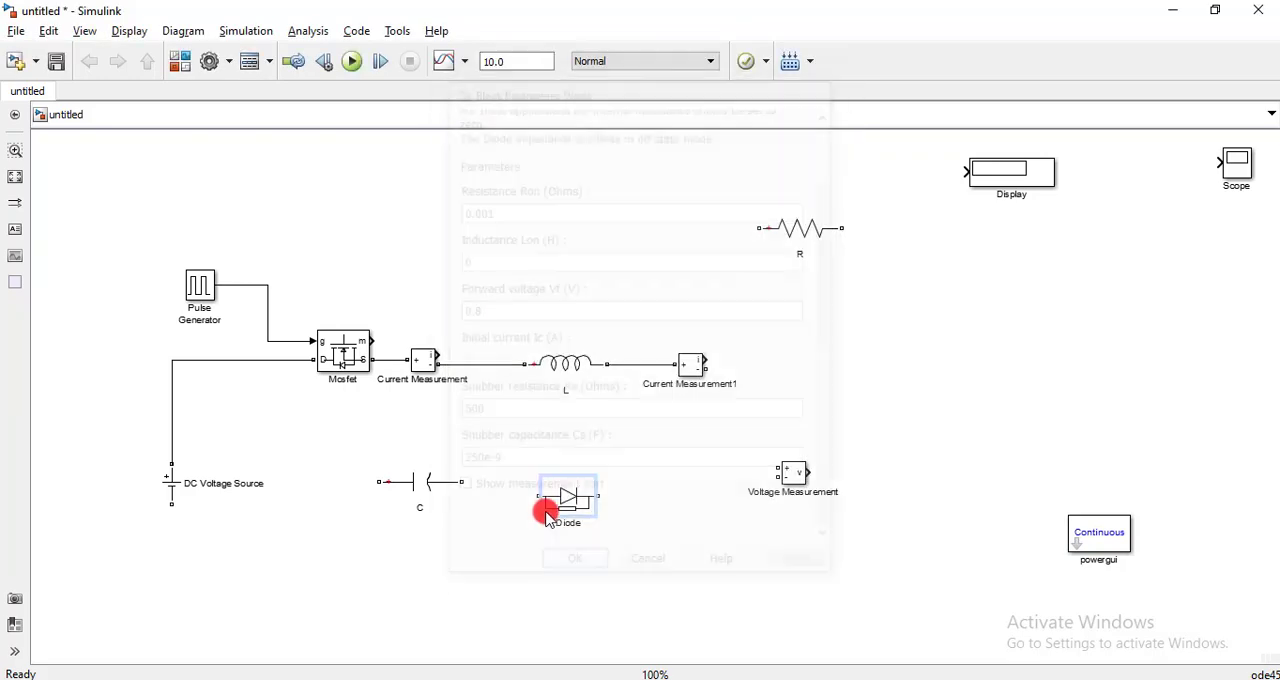
- Rotate the Diode to point upward, place it below the Current Measurement–L line and wire its cathode to that line
key(ctrl+r)
key(ctrl+r)
key(ctrl+r)
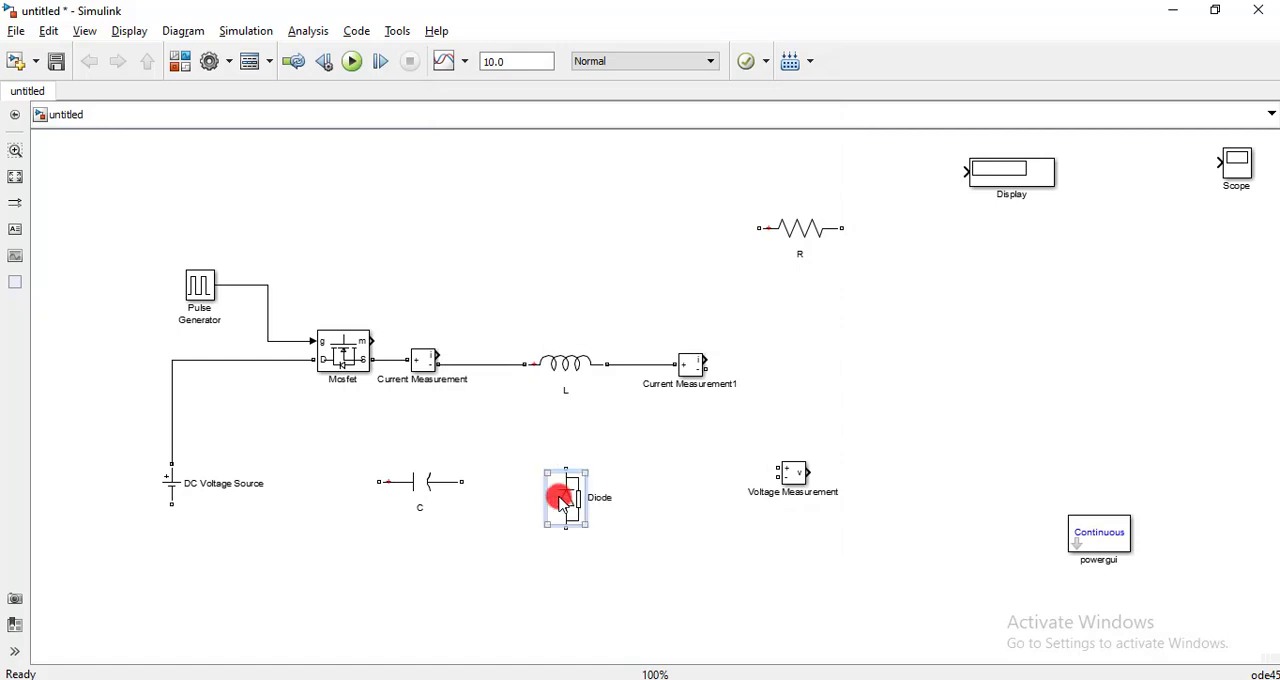
drag(562, 503, 497, 427)
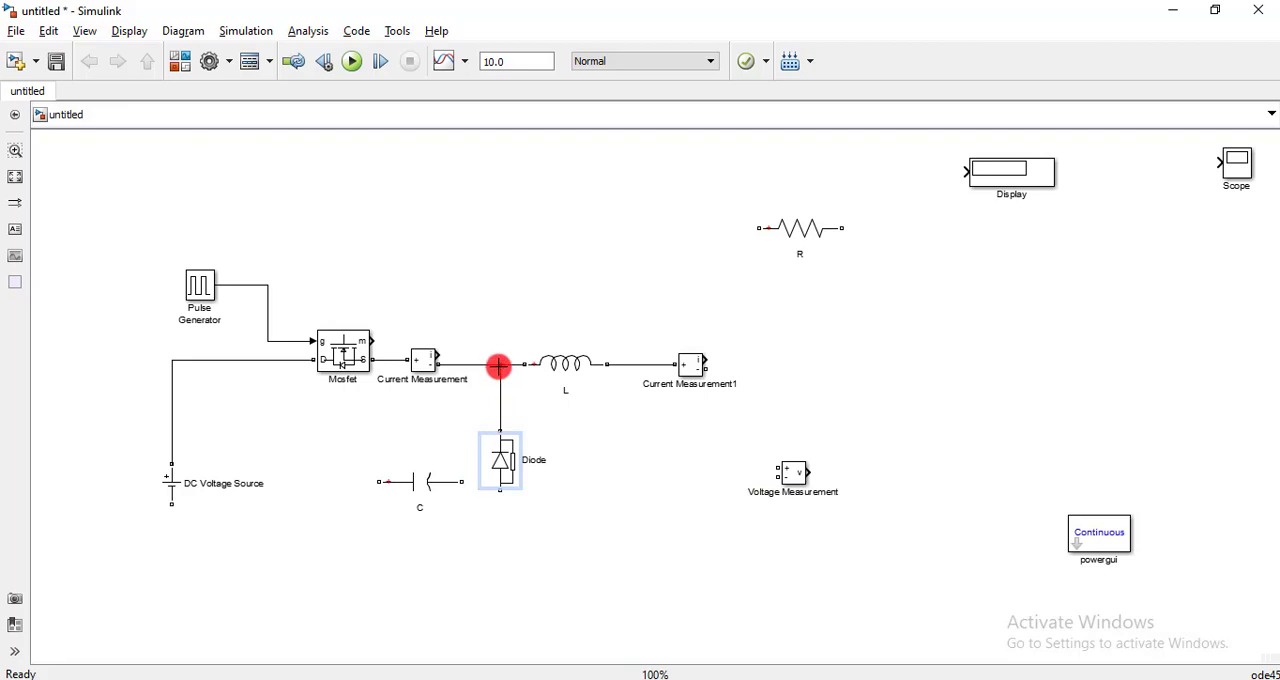
click(509, 492)
- Move the Voltage Measurement below the Display, rotate C to vertical and place it to the lower right of Current Measurement1
drag(403, 491, 613, 560)
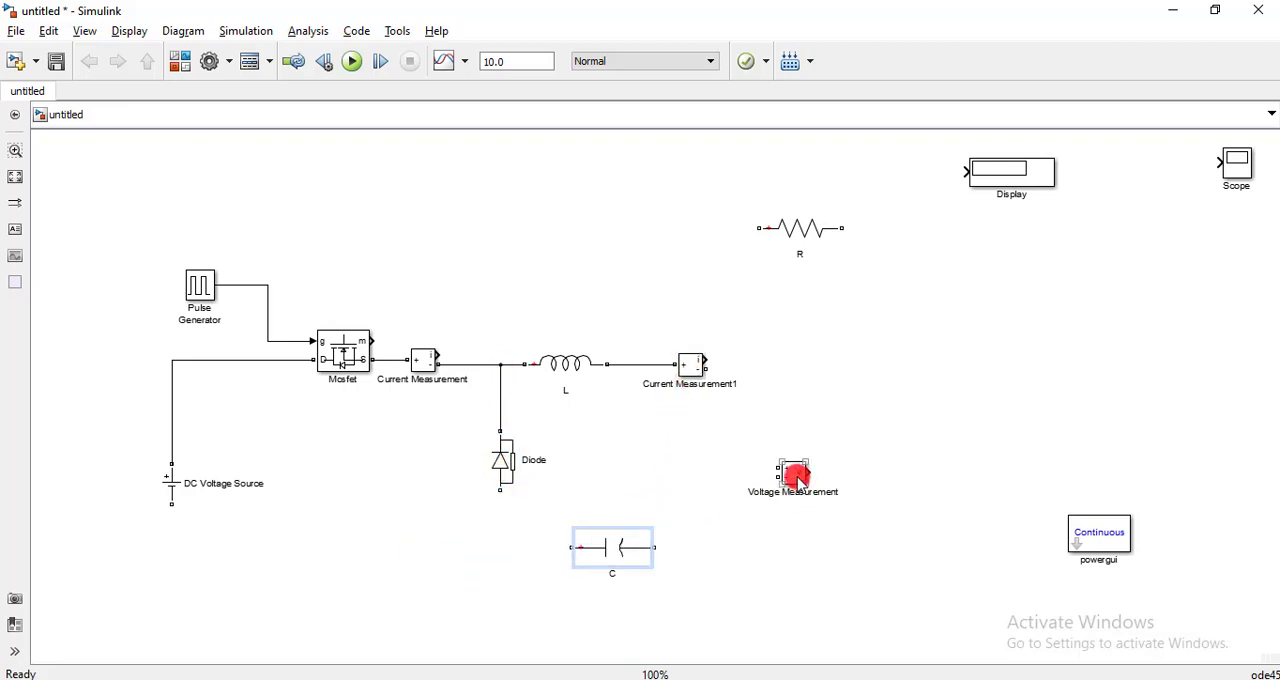
drag(797, 477, 1022, 293)
click(600, 548)
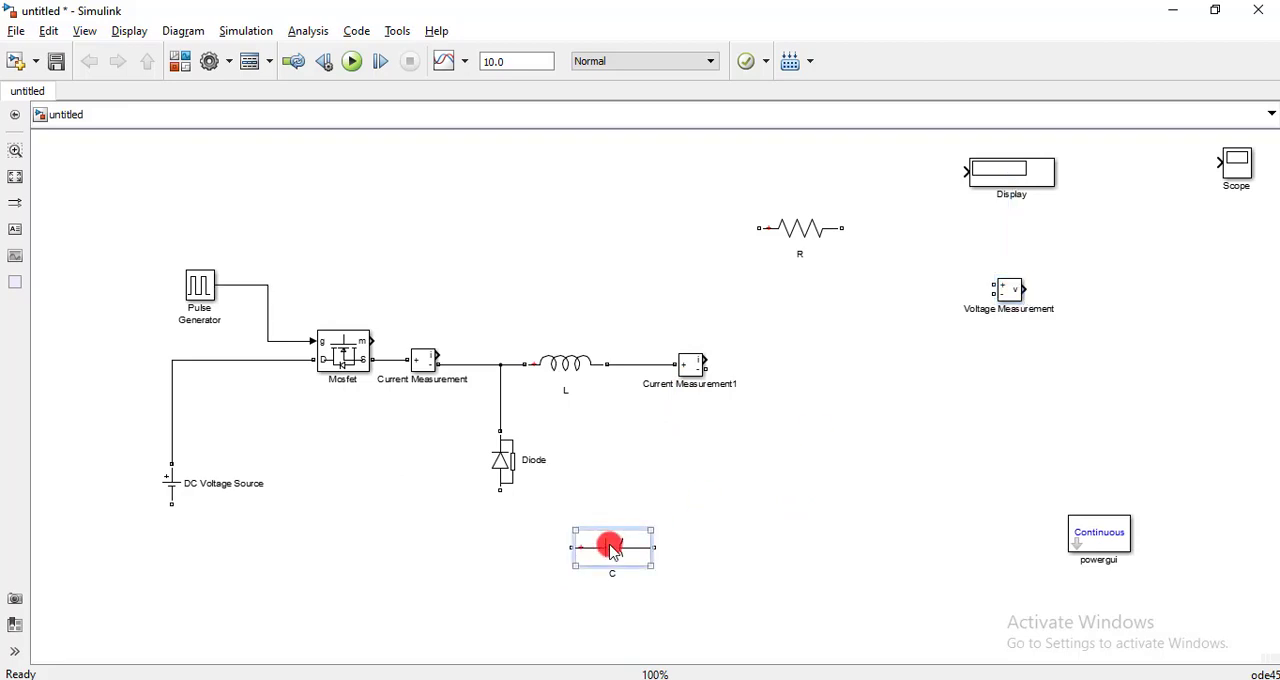
key(ctrl+r)
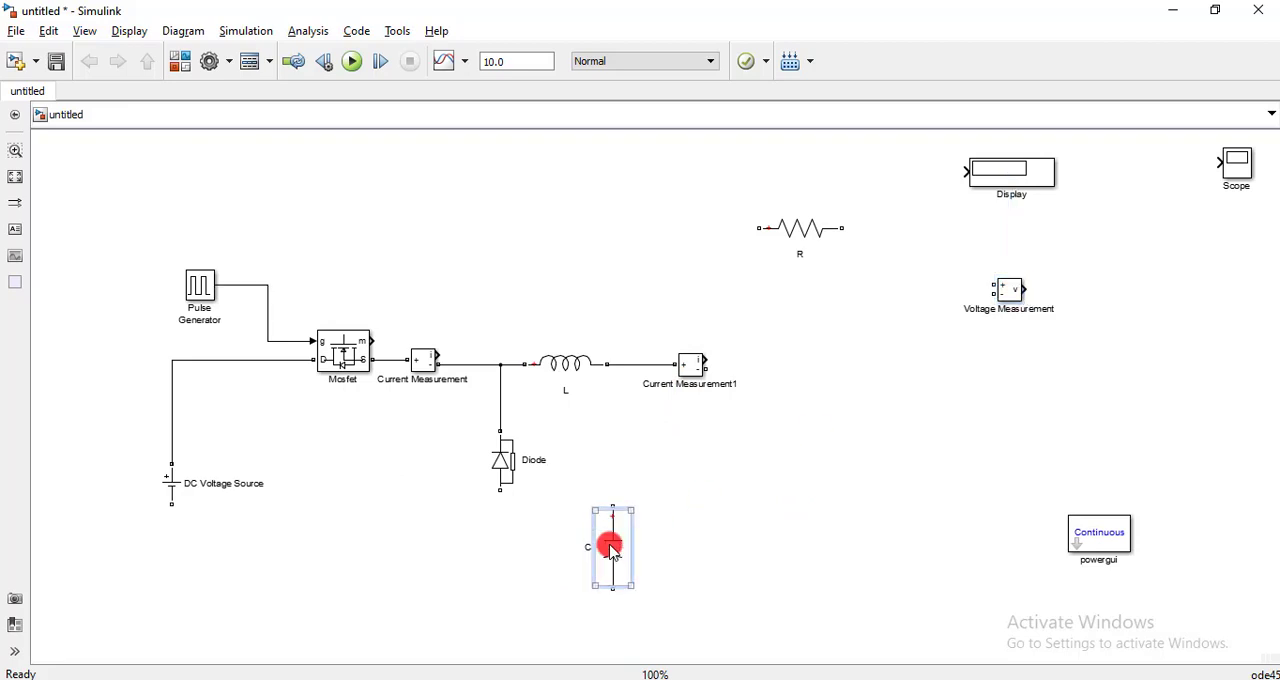
drag(613, 550, 792, 530)
- Duplicate Current Measurement1 to its right and rotate the copy so its + terminal faces down
click(686, 382)
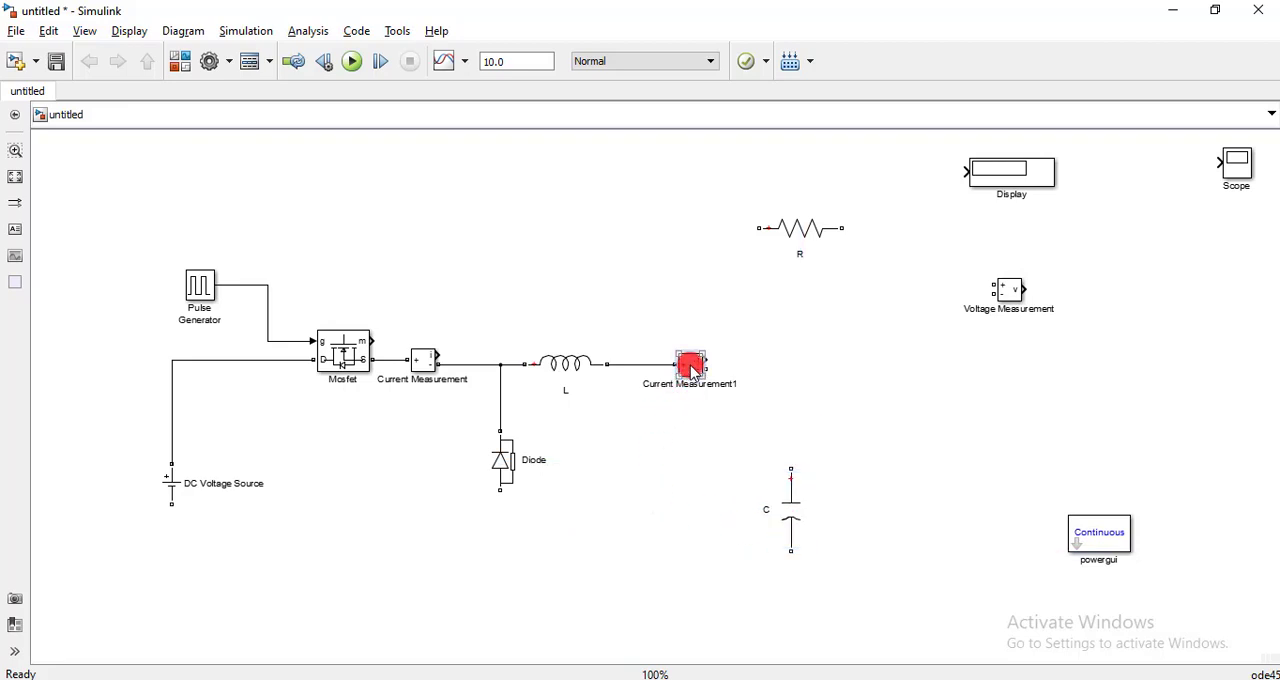
drag(692, 370, 843, 371)
right_click(826, 389)
click(705, 427)
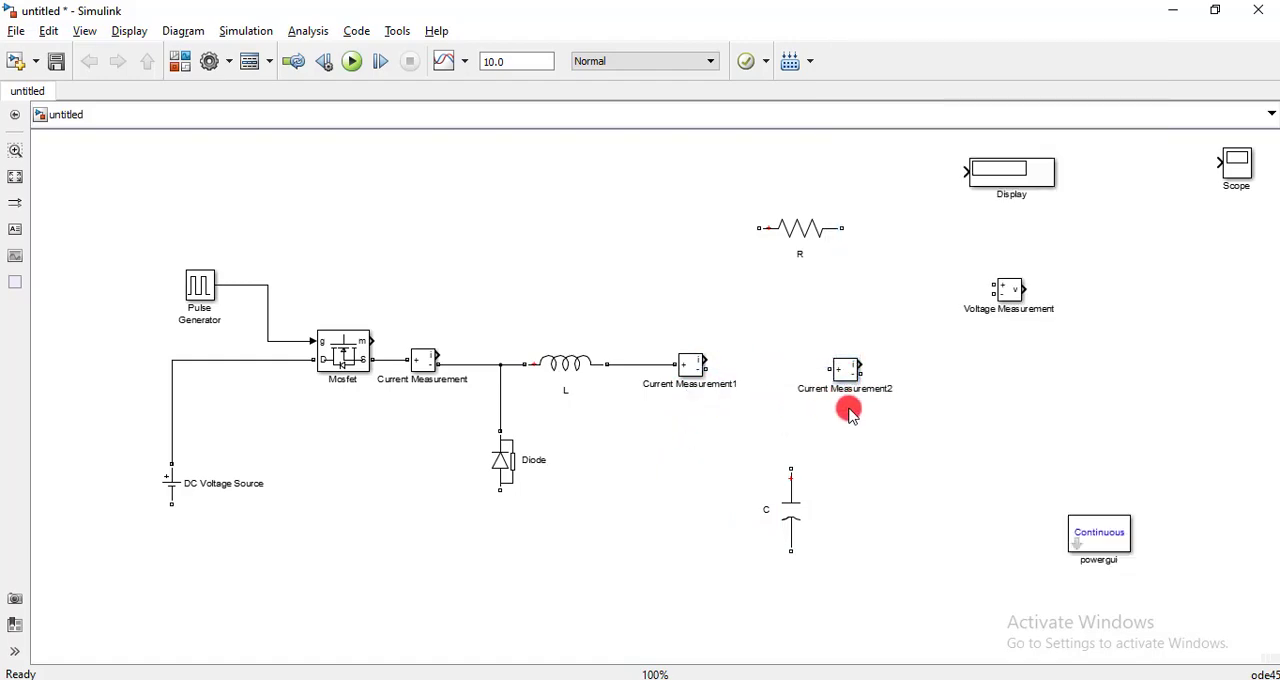
click(843, 374)
key(ctrl+r)
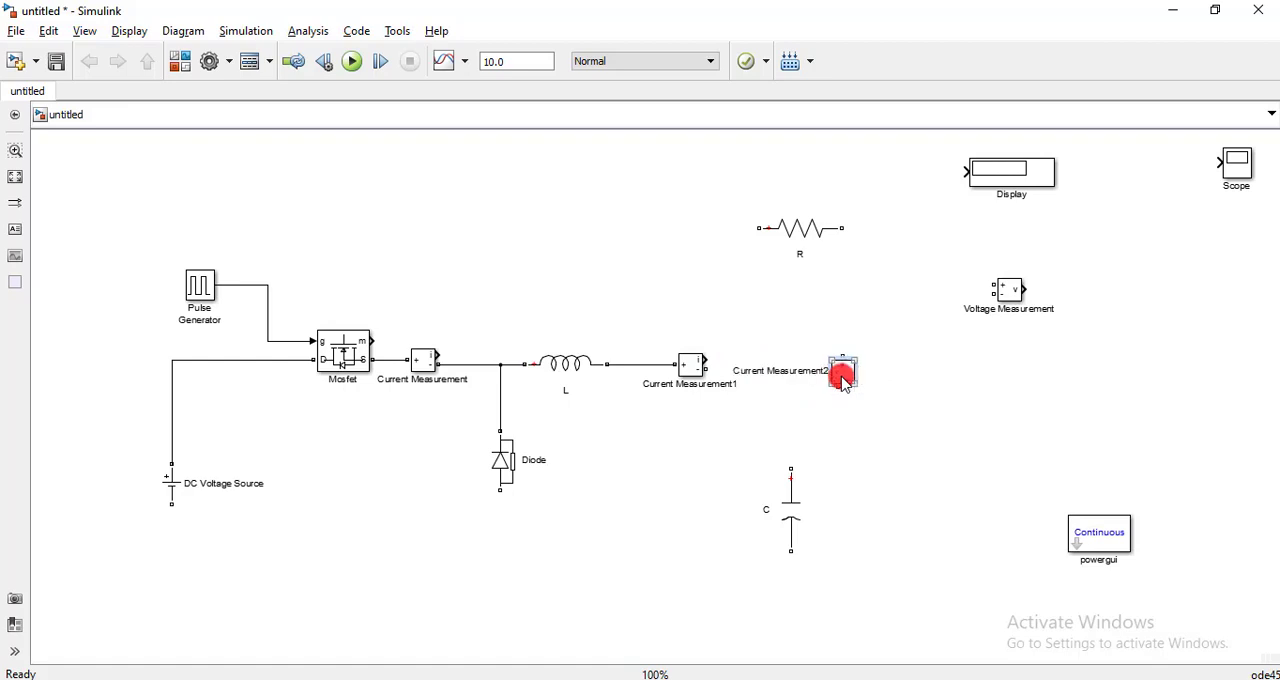
key(ctrl+r)
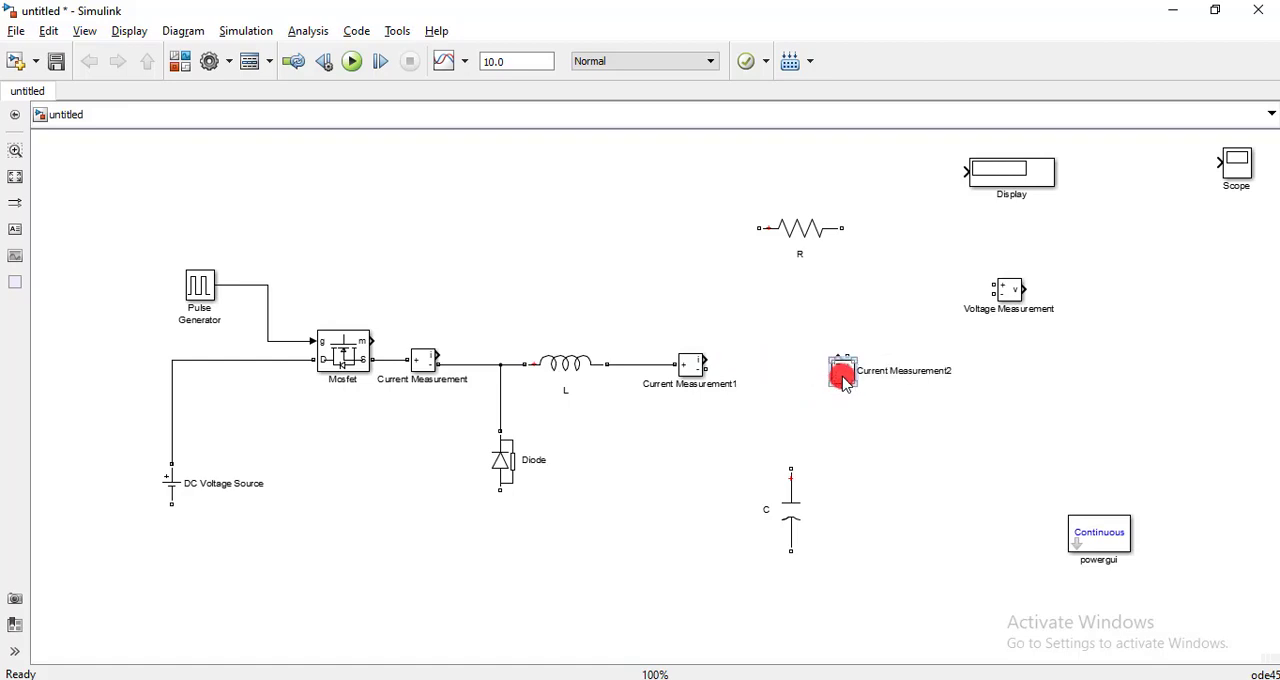
- Place Current Measurement2 above C, wiring its + terminal to C and its - terminal to Current Measurement1's - terminal
mouse_move(843, 377)
mouse_down()
mouse_move(792, 424)
mouse_move(790, 464)
mouse_up()
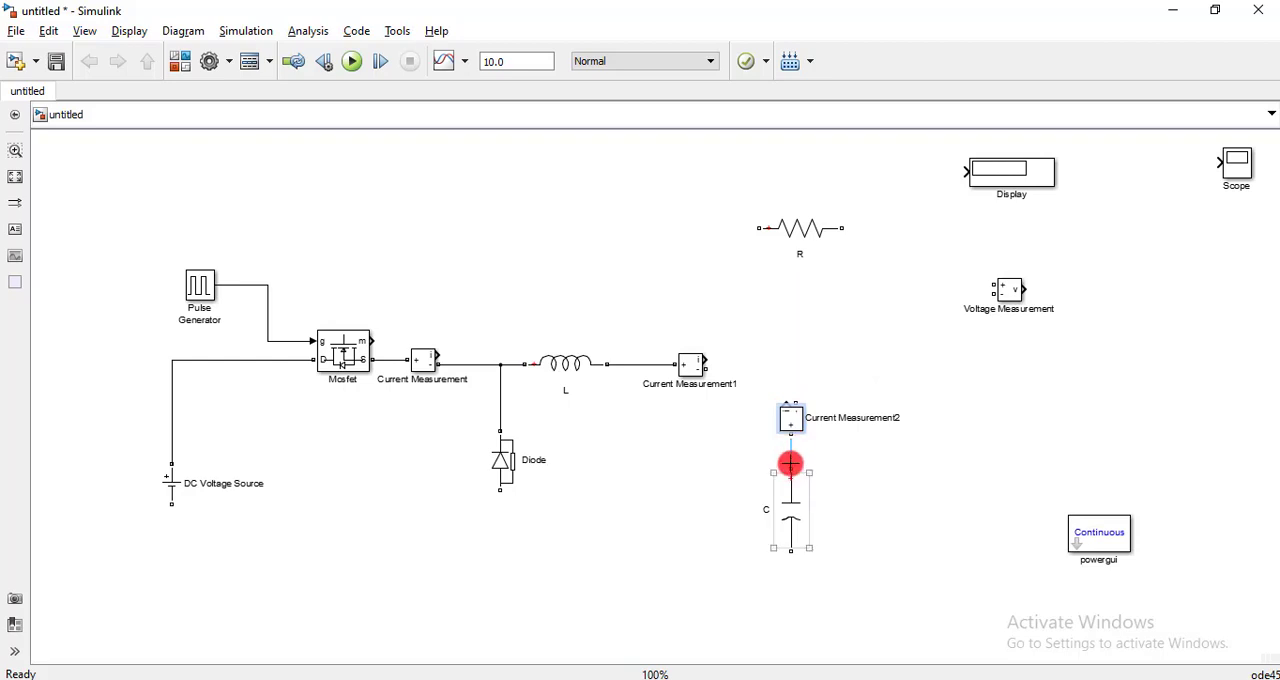
click(793, 421)
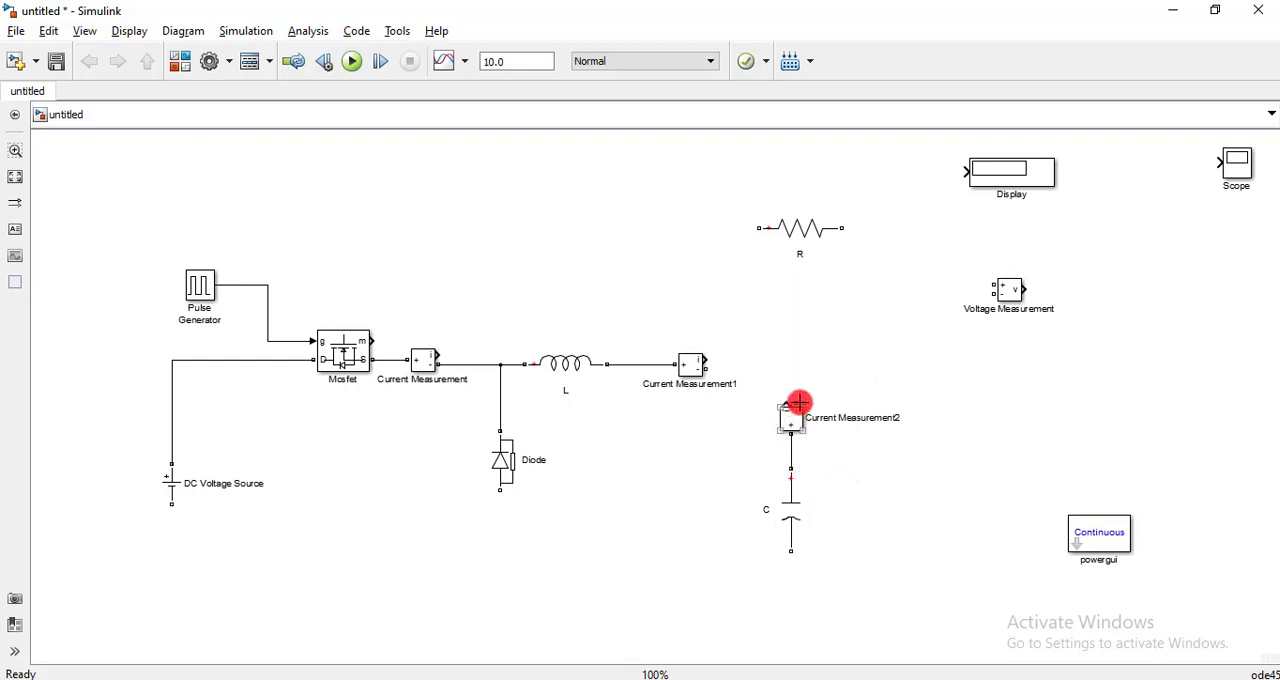
drag(795, 403, 719, 369)
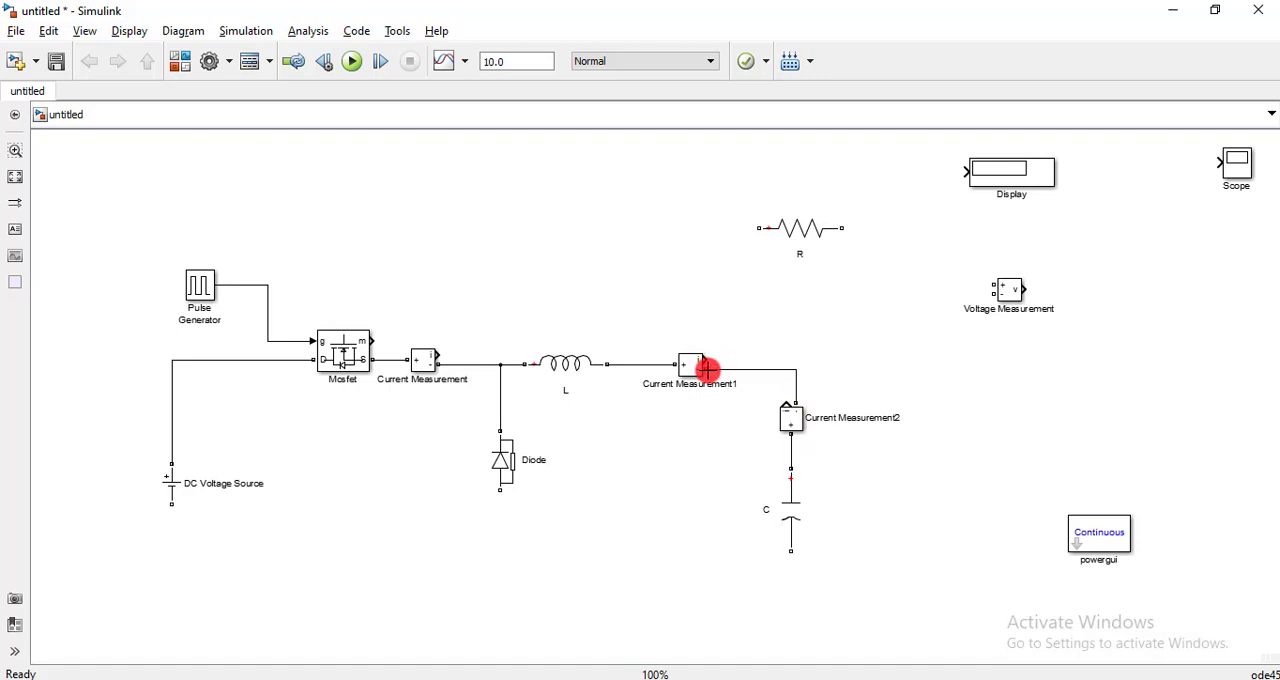
- Place R to the right of C and rotate it to vertical
click(776, 228)
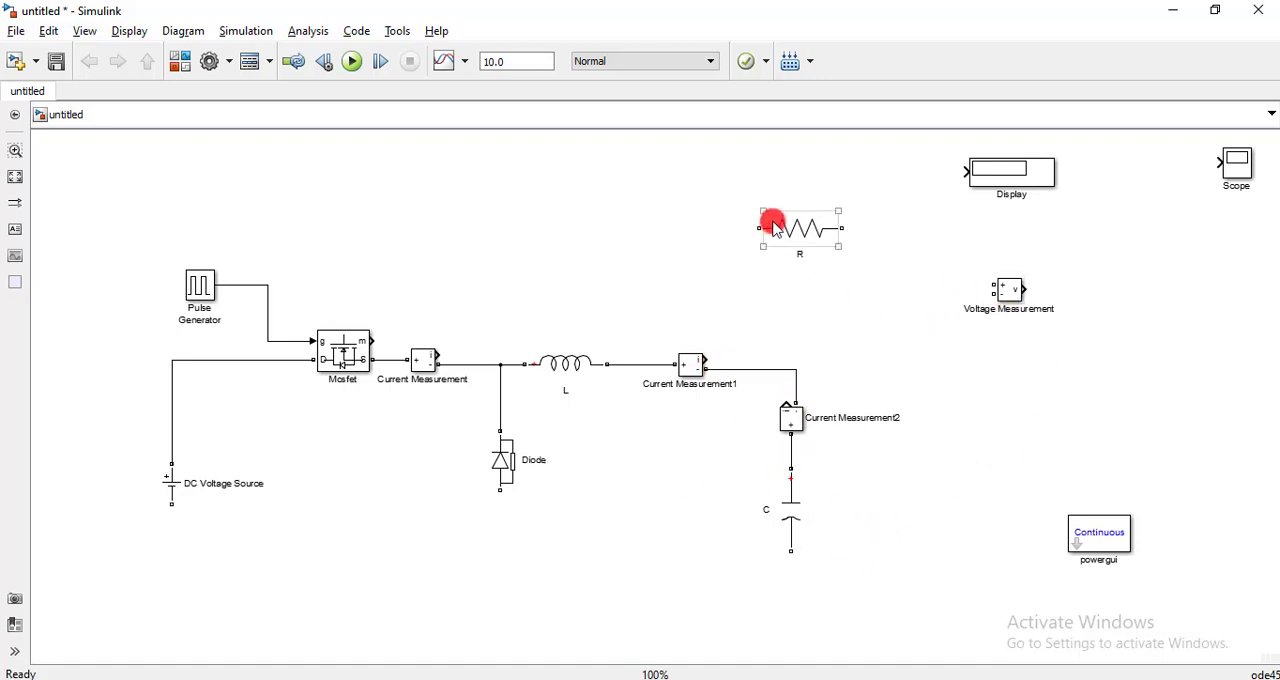
drag(776, 228, 975, 455)
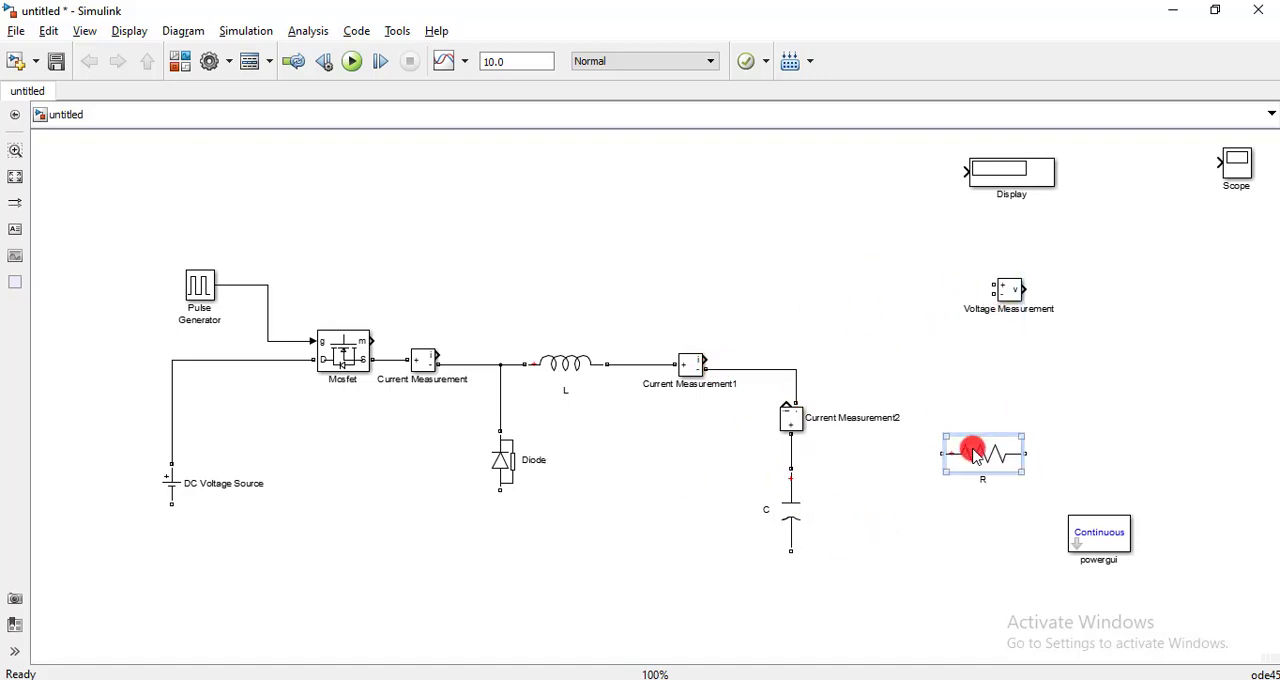
key(ctrl+r)
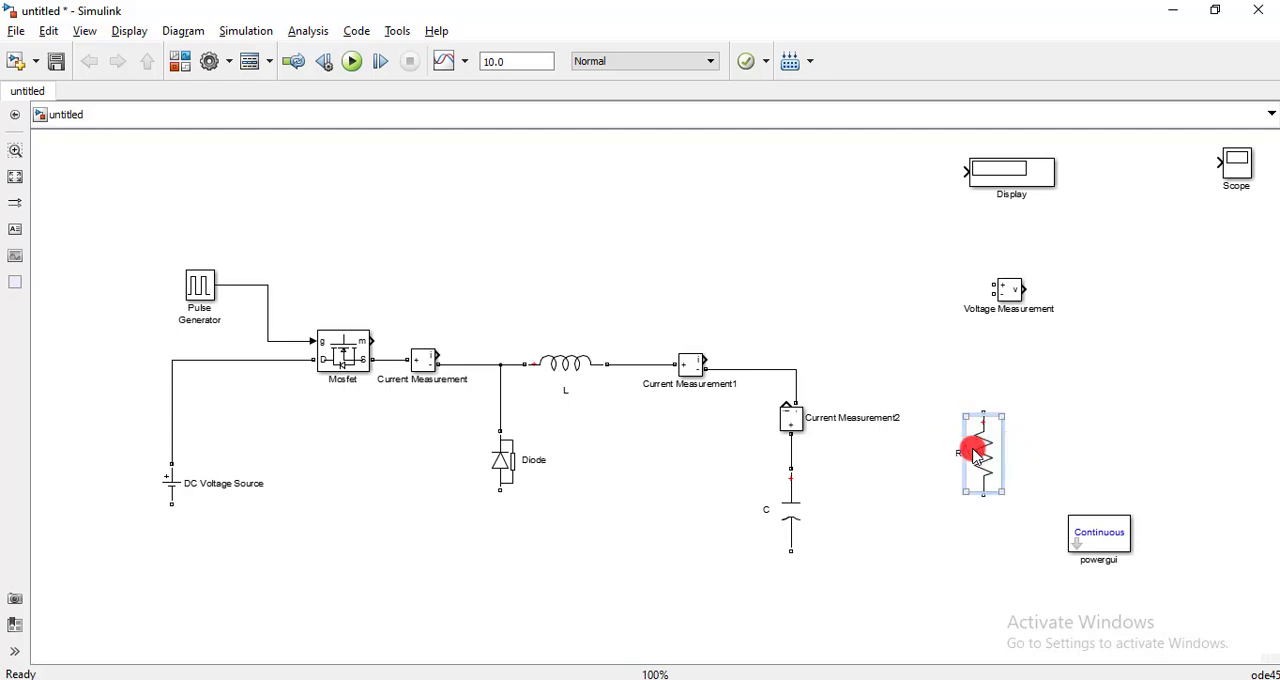
drag(975, 455, 975, 478)
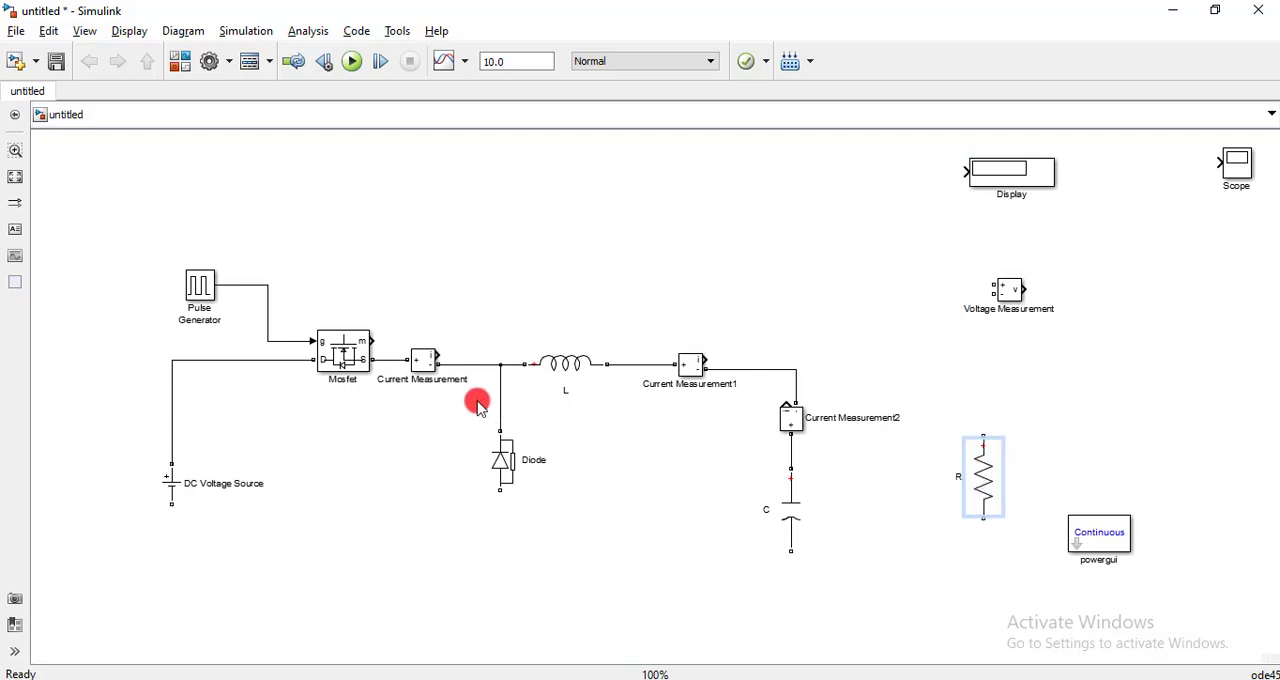
- Add a copy of Current Measurement1 between C and R, wiring + to the line above C and - to R's upper terminal
drag(694, 366, 797, 369)
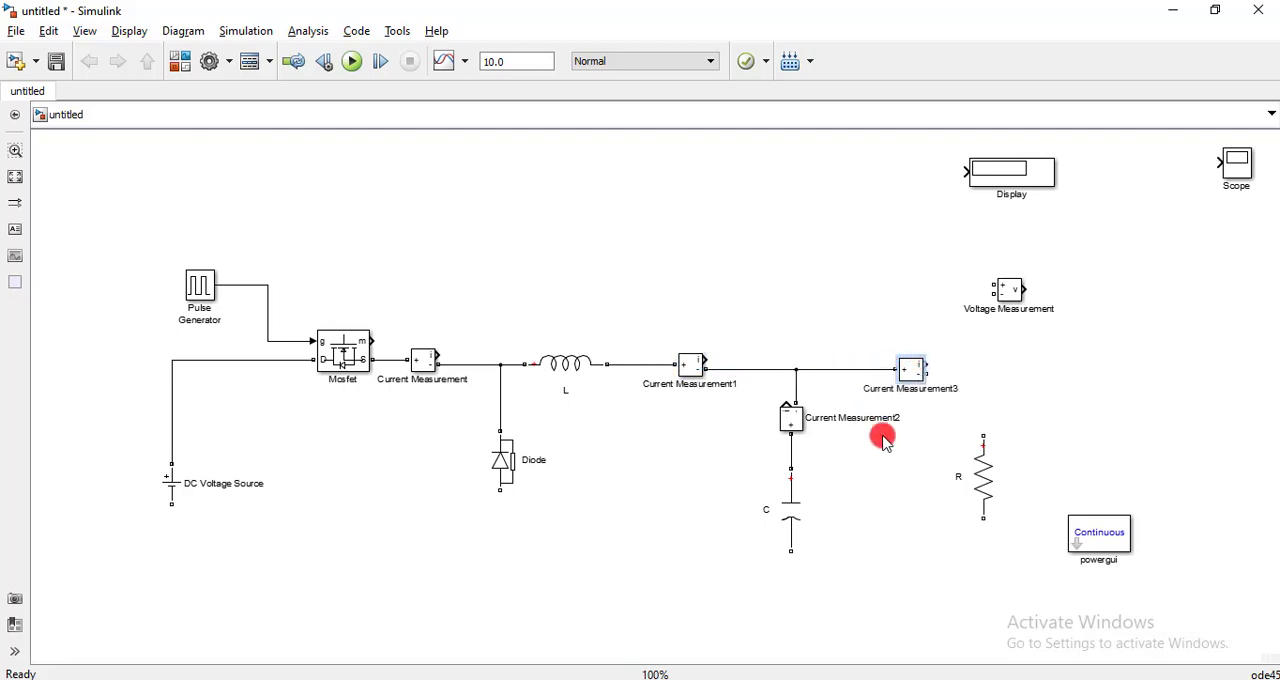
drag(927, 377, 988, 428)
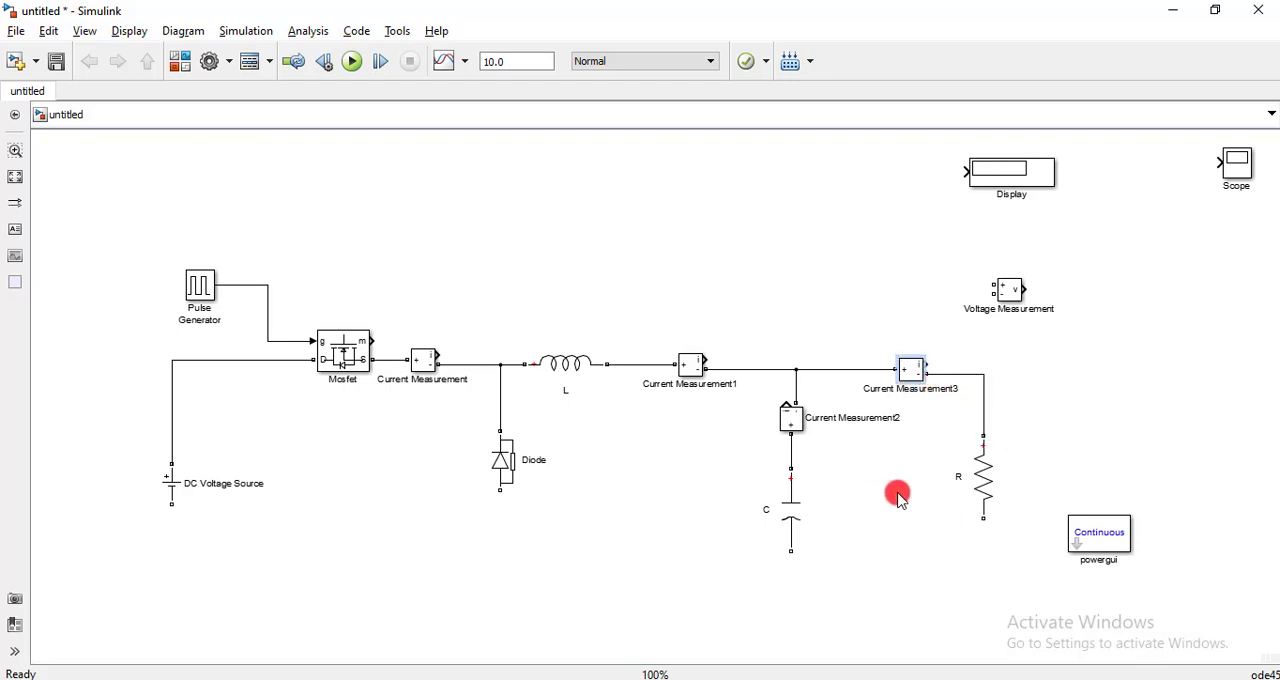
- Wire R's lower terminal to the DC Voltage Source's negative terminal and shift this return line down below C
click(991, 516)
drag(981, 517, 165, 509)
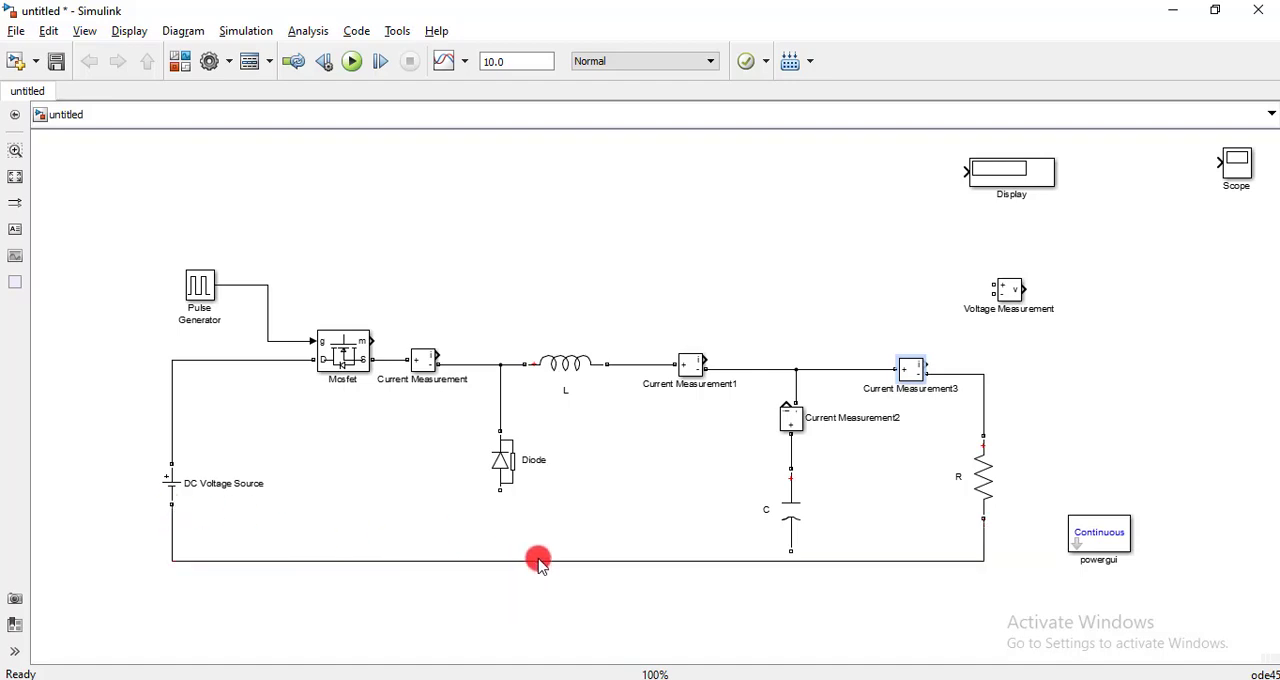
drag(538, 561, 538, 617)
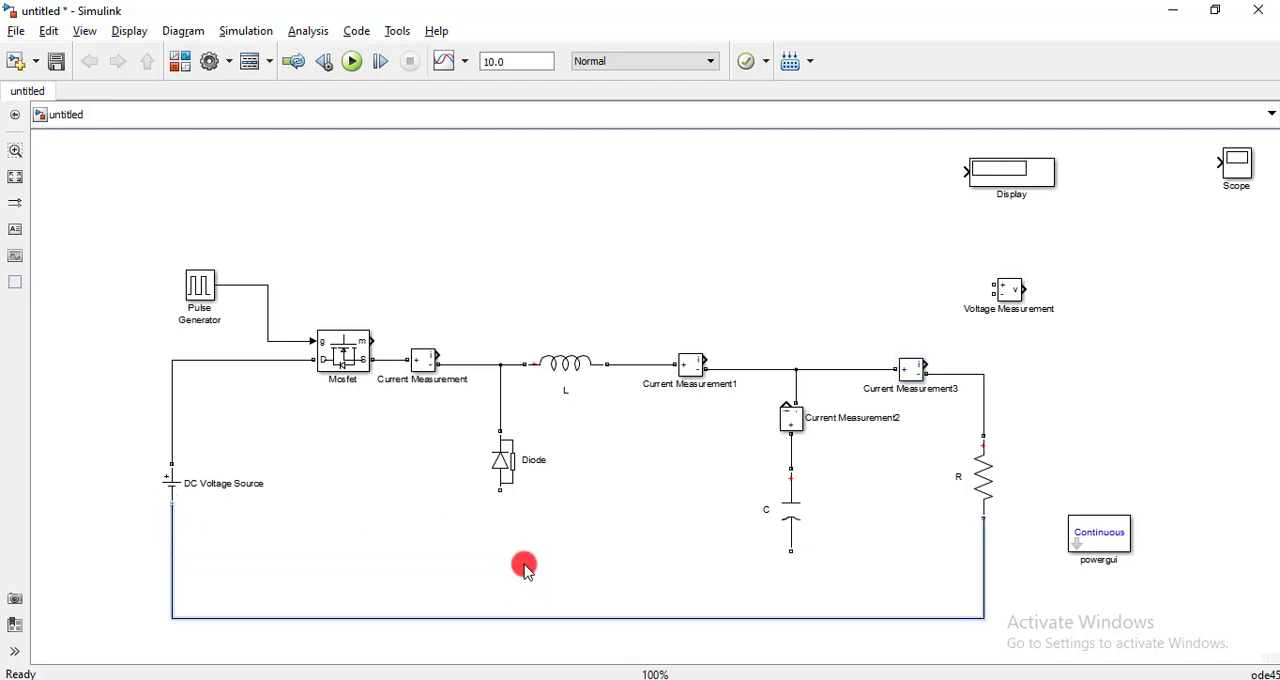
- Center the Diode in its branch and connect the lower ends of the Diode and C to the return line
drag(503, 463, 501, 617)
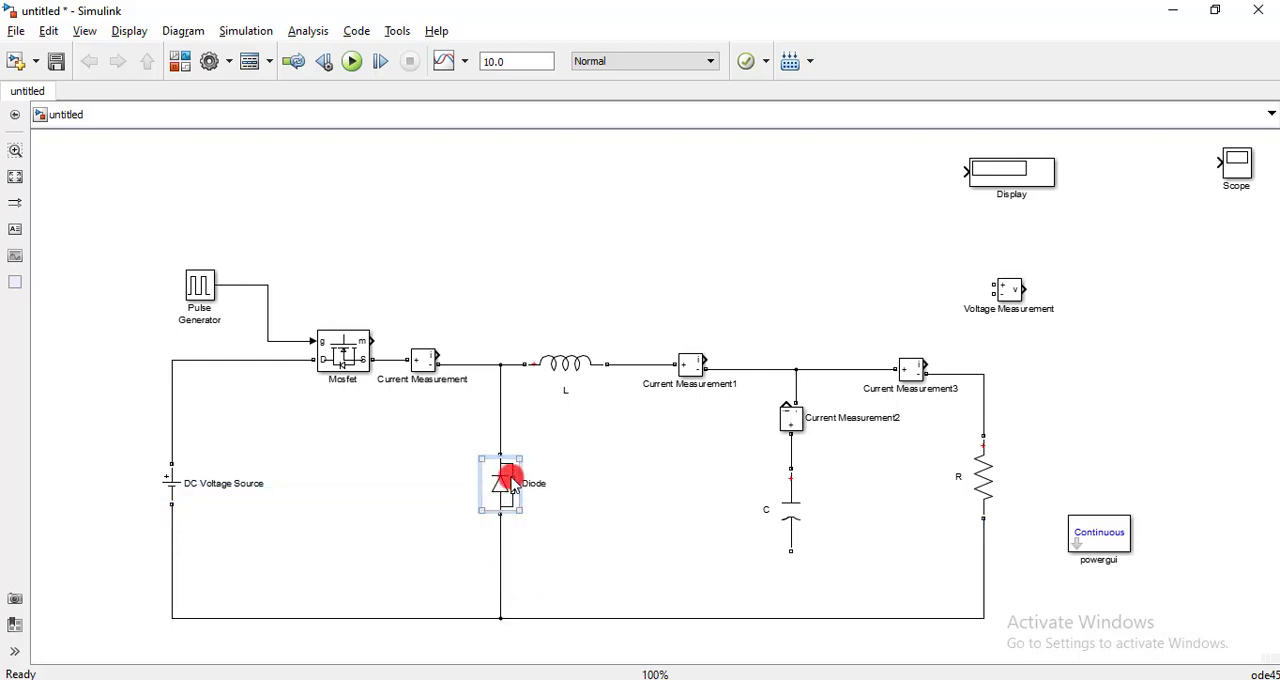
click(791, 508)
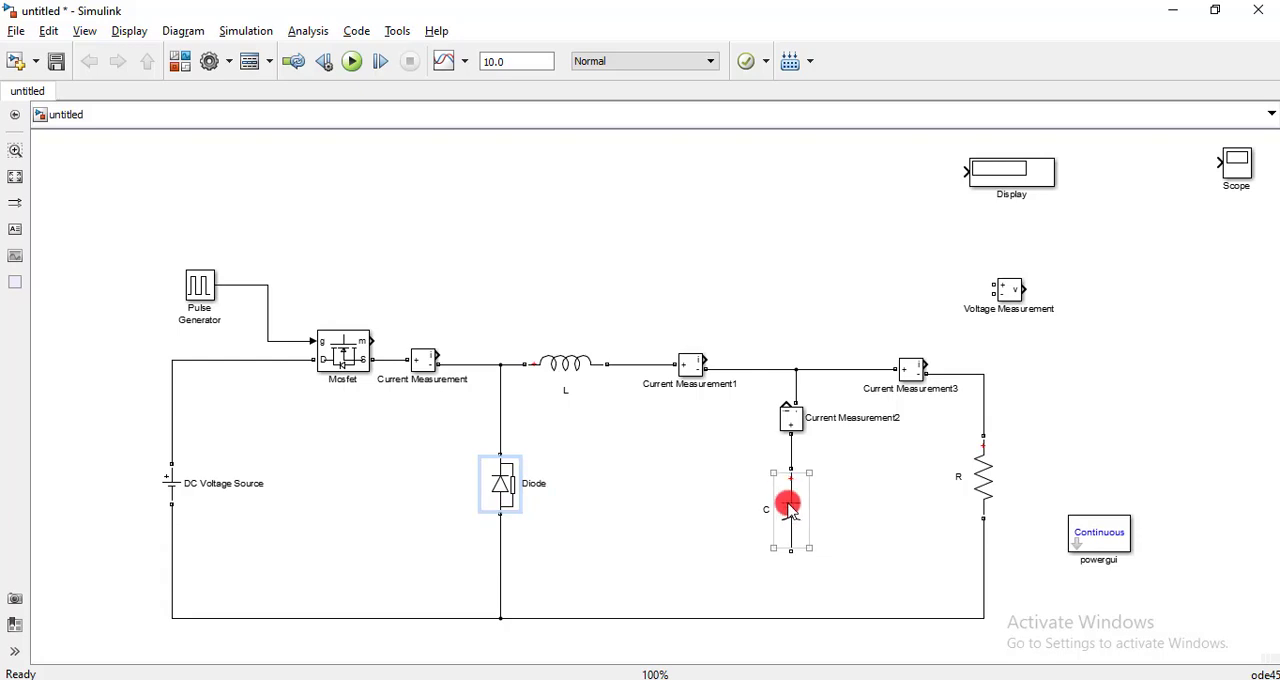
drag(791, 549, 791, 618)
click(986, 458)
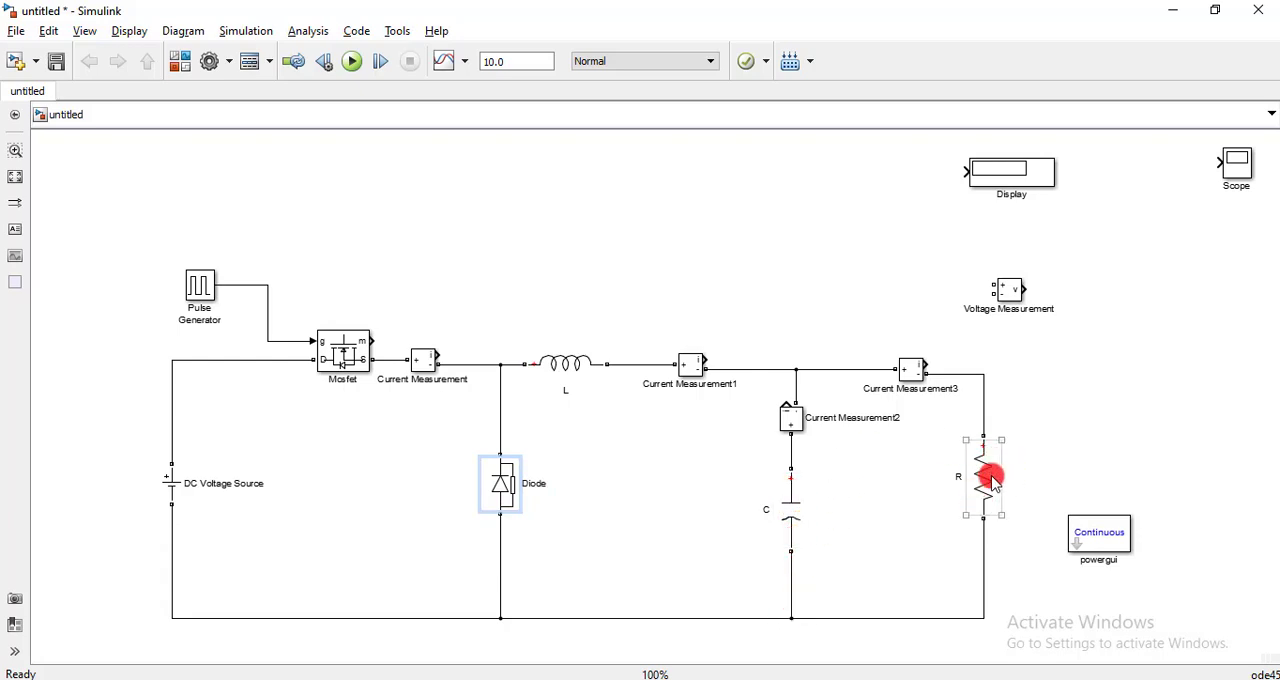
- Move powergui above the Pulse Generator and wire the Voltage Measurement across the DC Voltage Source
drag(1103, 531, 124, 172)
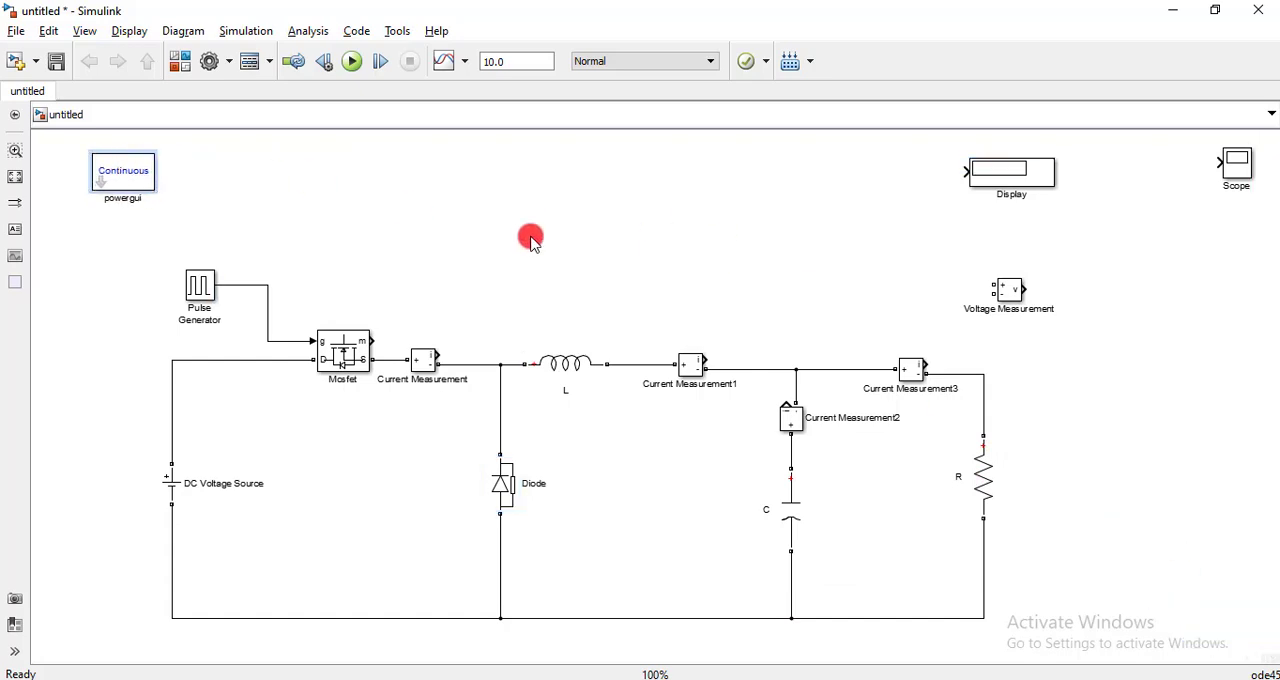
click(1012, 296)
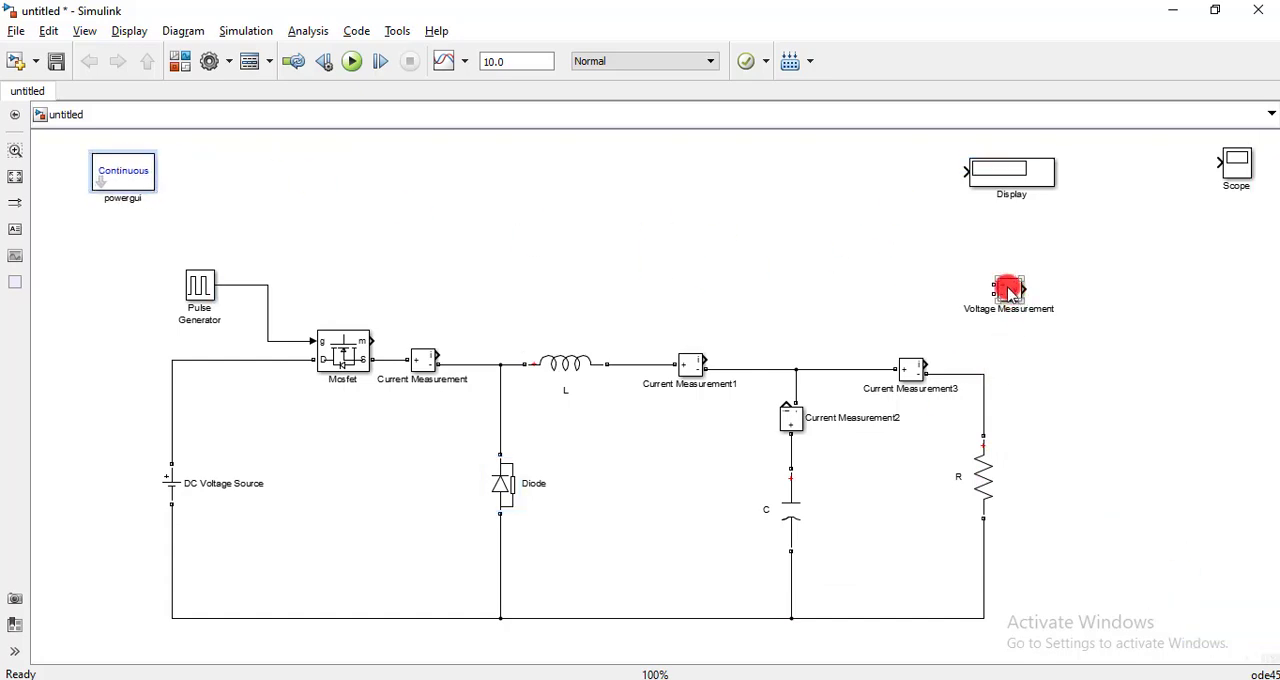
mouse_move(1012, 292)
mouse_down()
mouse_move(606, 260)
mouse_move(523, 240)
mouse_move(543, 380)
mouse_move(582, 484)
mouse_move(349, 537)
mouse_move(314, 497)
mouse_move(157, 400)
mouse_move(172, 414)
mouse_up()
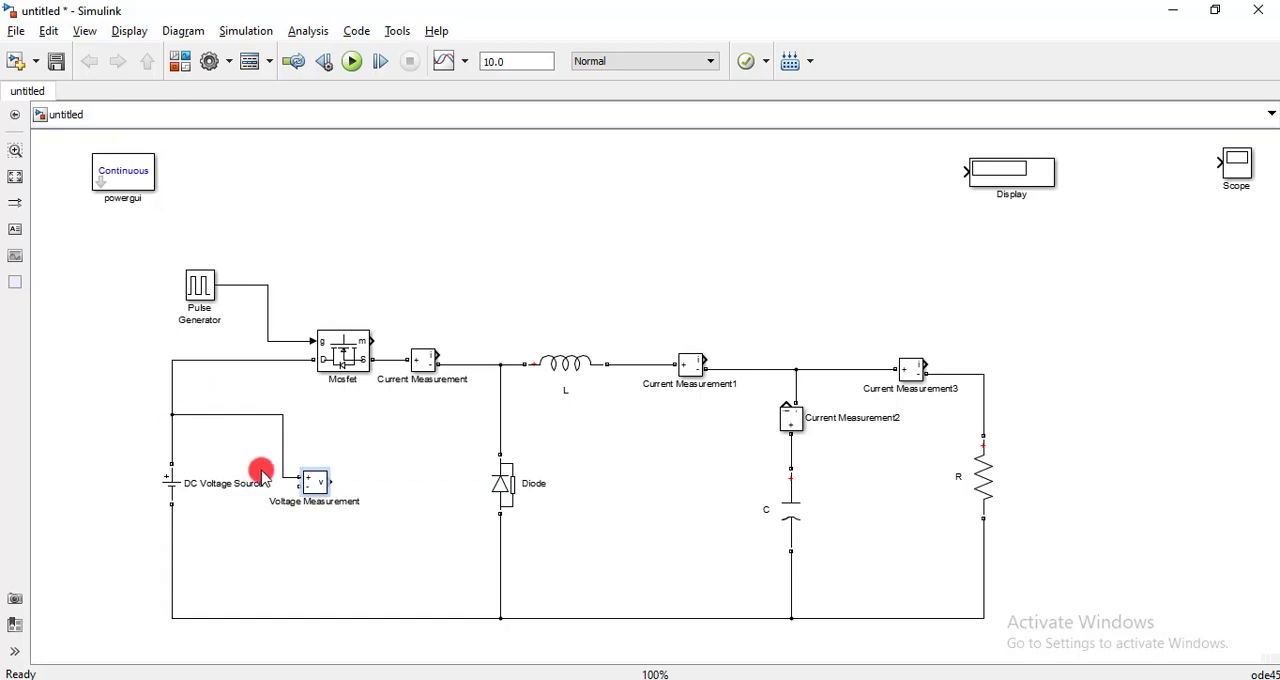
drag(301, 490, 175, 552)
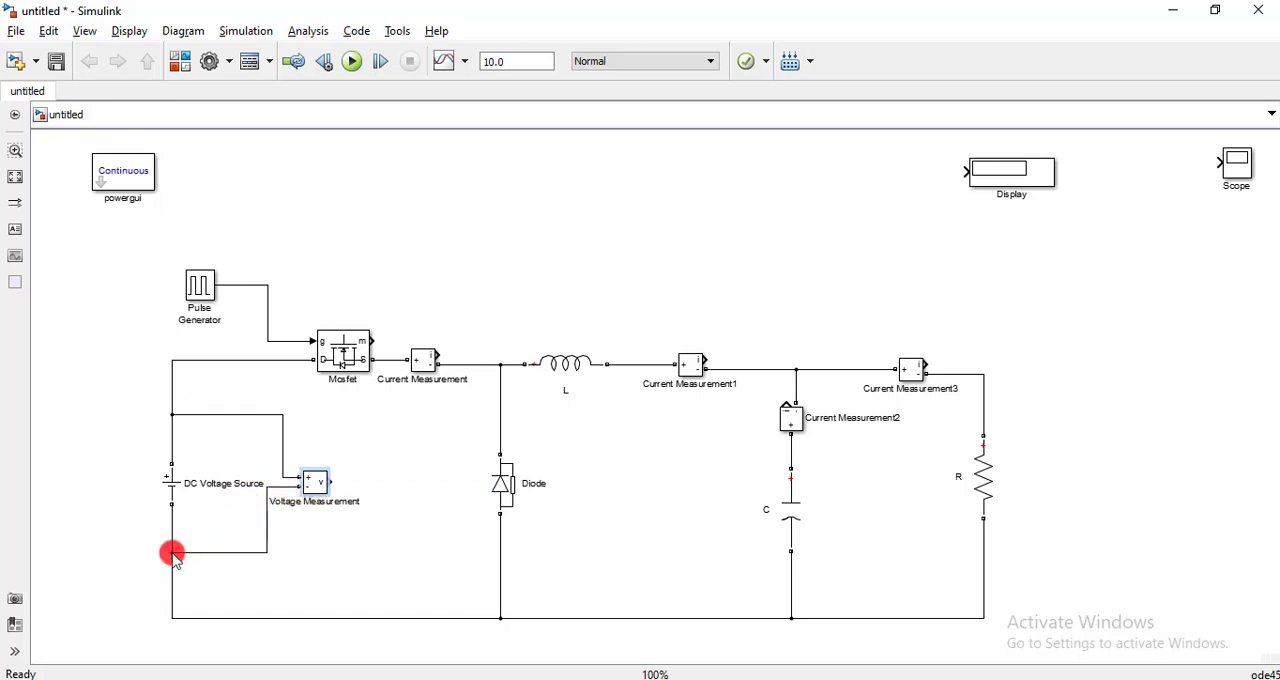
- Place a copy of the Voltage Measurement above L and wire its + and - terminals across L
drag(313, 490, 511, 363)
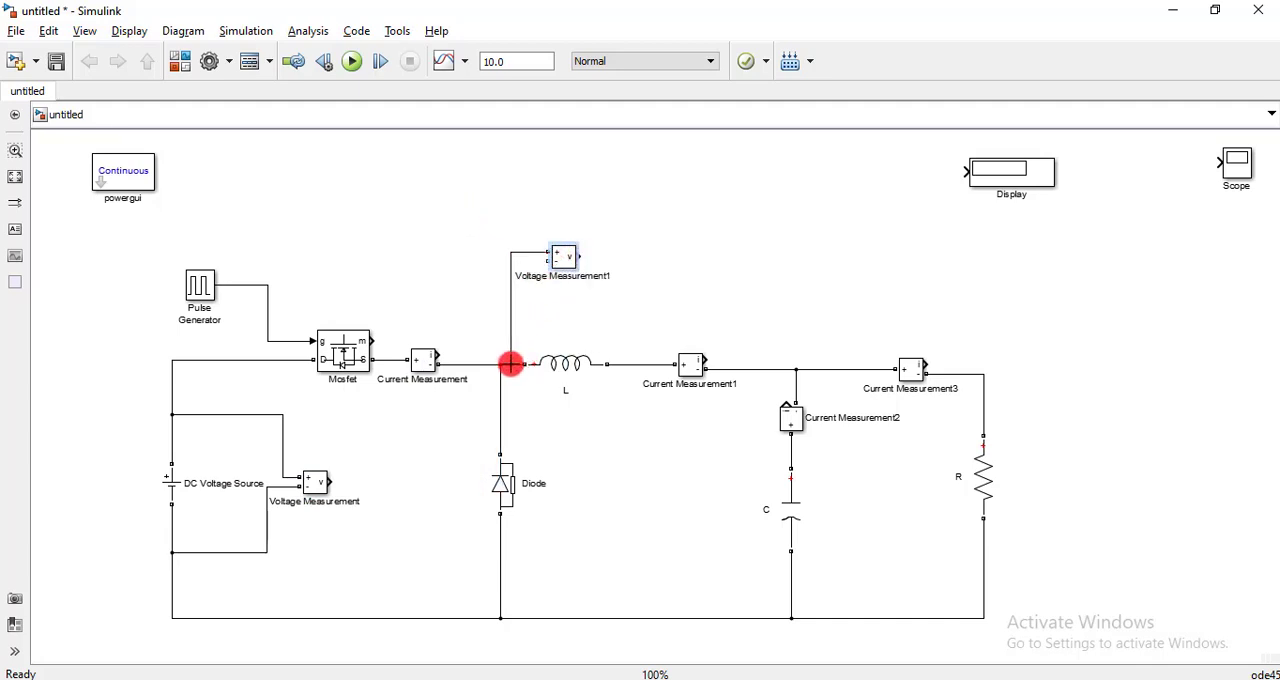
drag(551, 263, 624, 349)
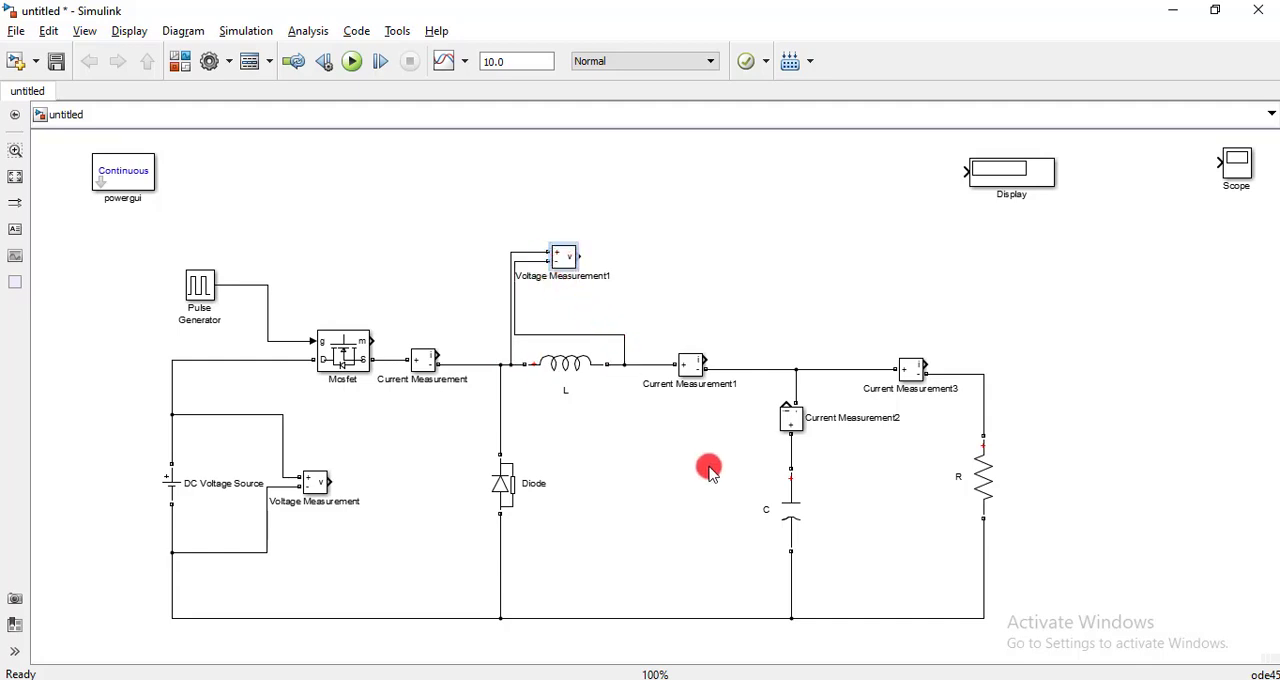
click(862, 520)
- Place a copy of Voltage Measurement1 to the right of C and wire its + and - terminals across C
click(565, 260)
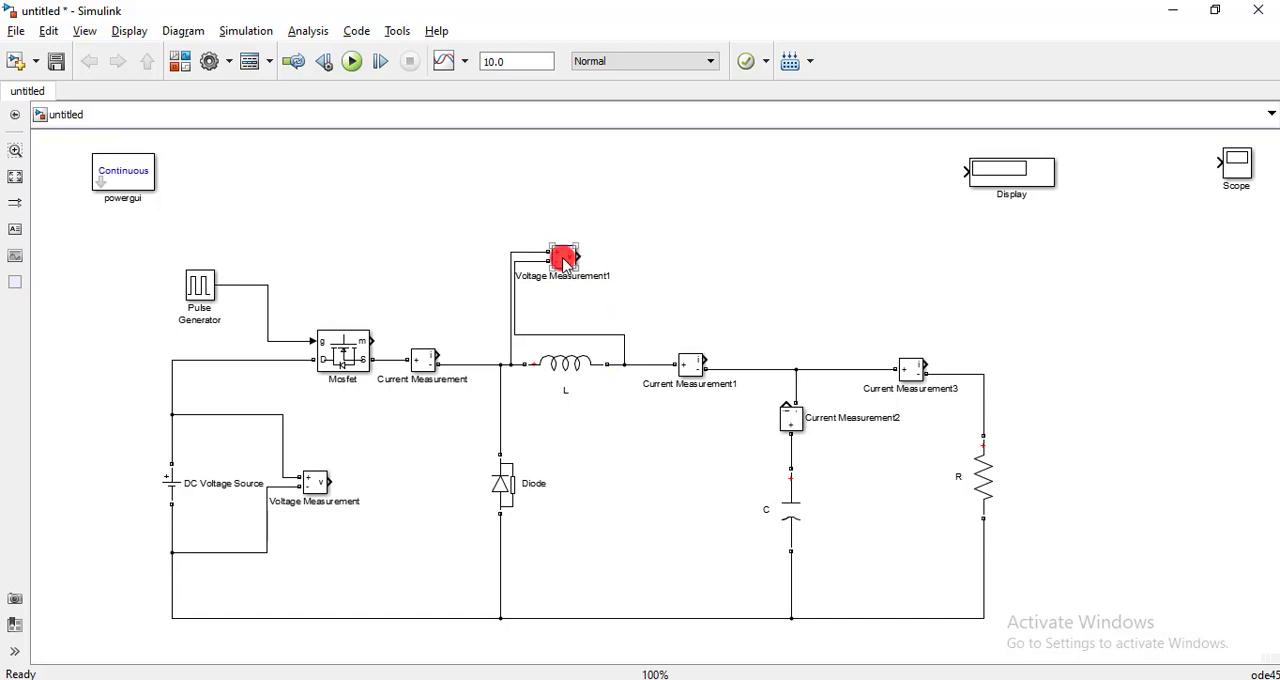
drag(565, 262, 794, 449)
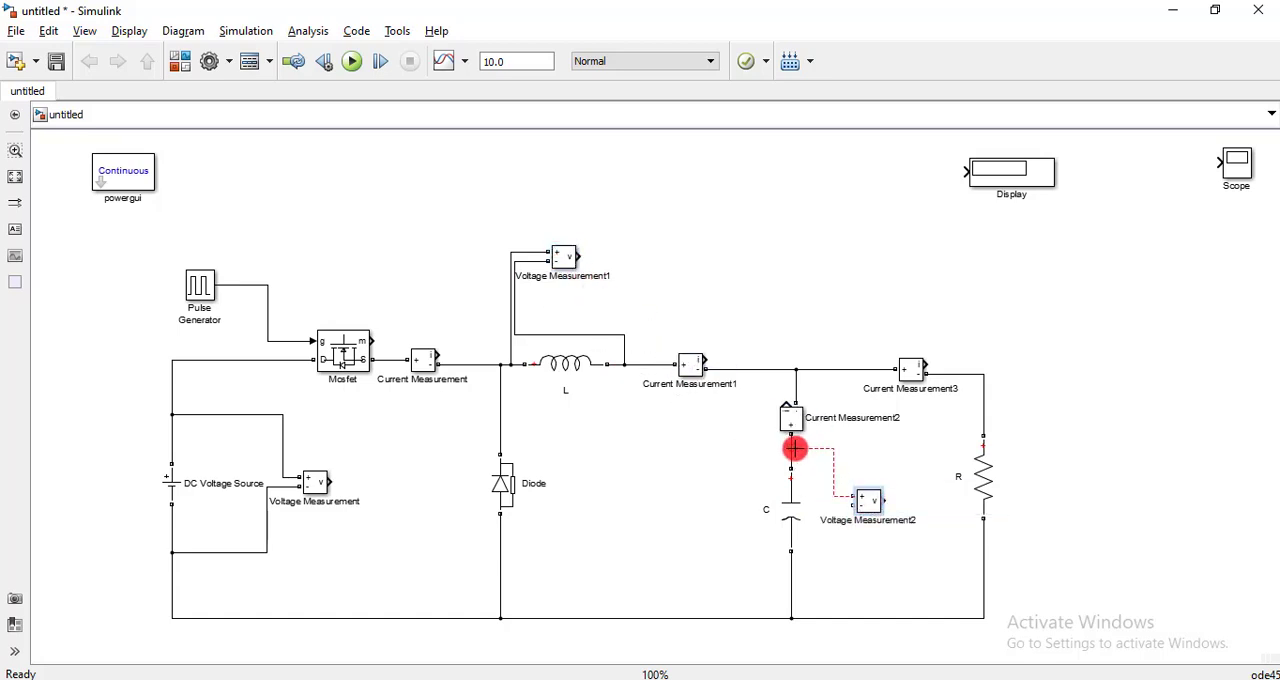
drag(851, 507, 794, 583)
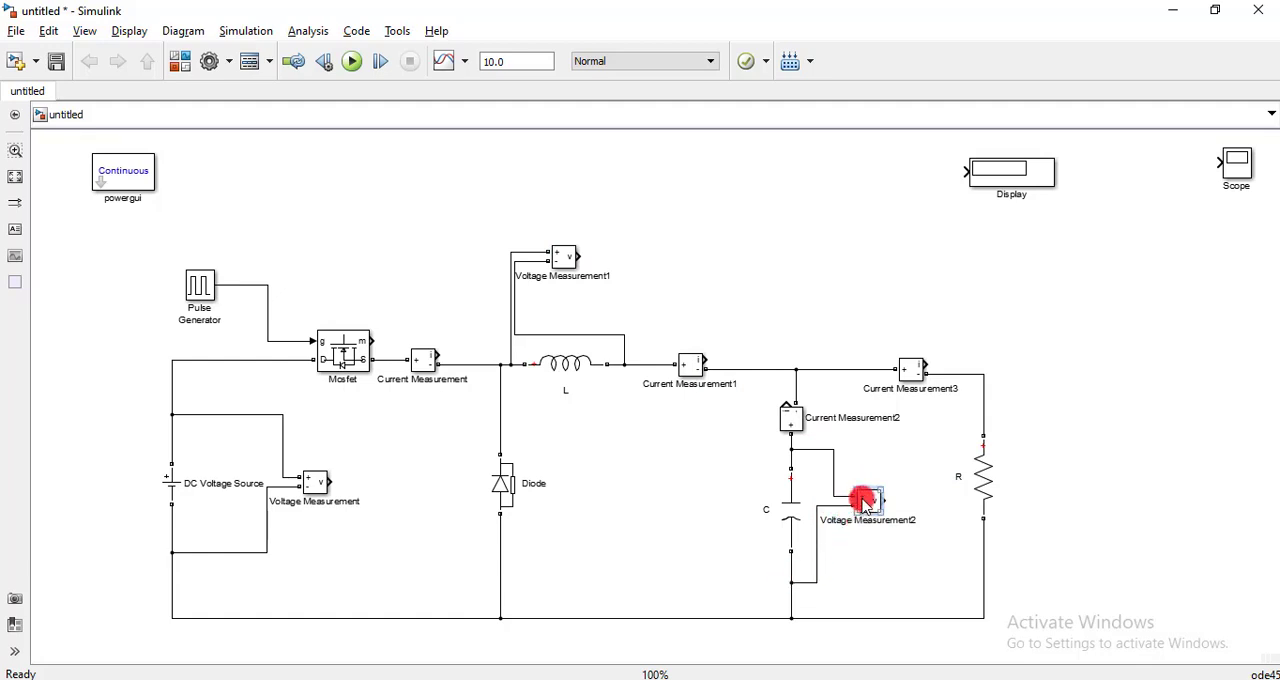
- Wire a copy of Voltage Measurement2 across the Diode and shift it closer to the Diode
mouse_move(870, 505)
mouse_down()
mouse_move(871, 558)
mouse_move(816, 566)
mouse_move(711, 543)
mouse_move(660, 486)
mouse_move(524, 423)
mouse_up()
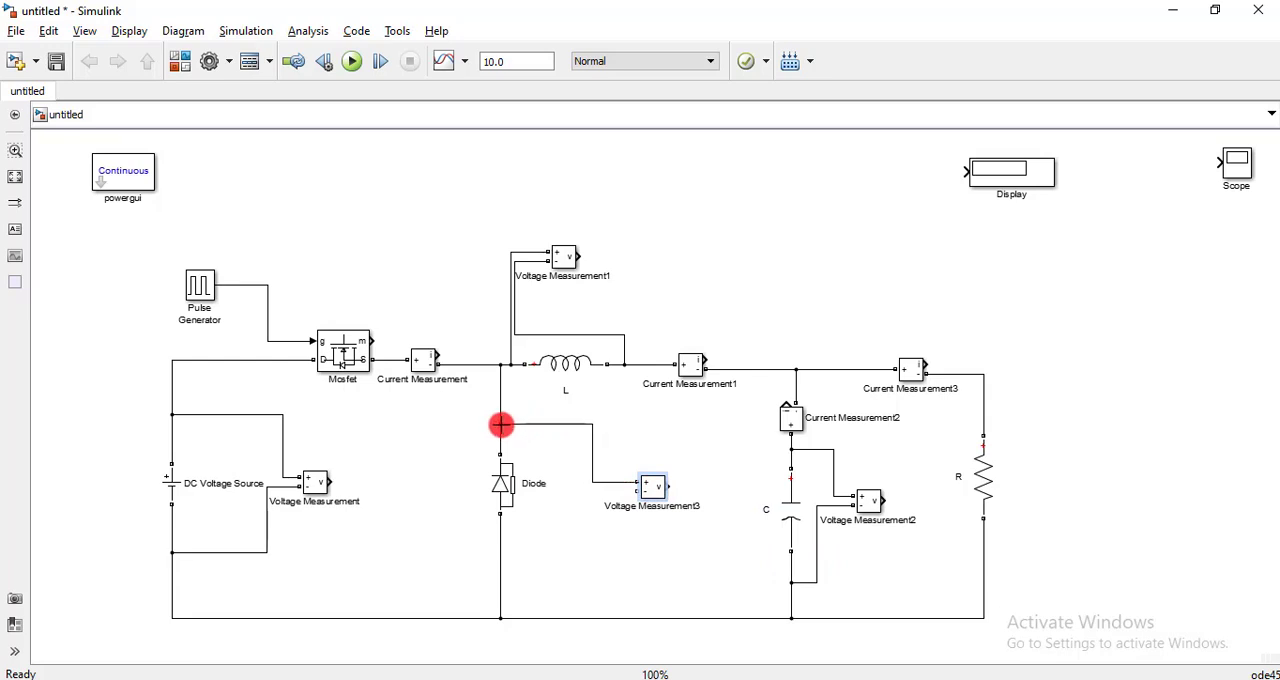
drag(640, 493, 500, 554)
drag(645, 495, 611, 491)
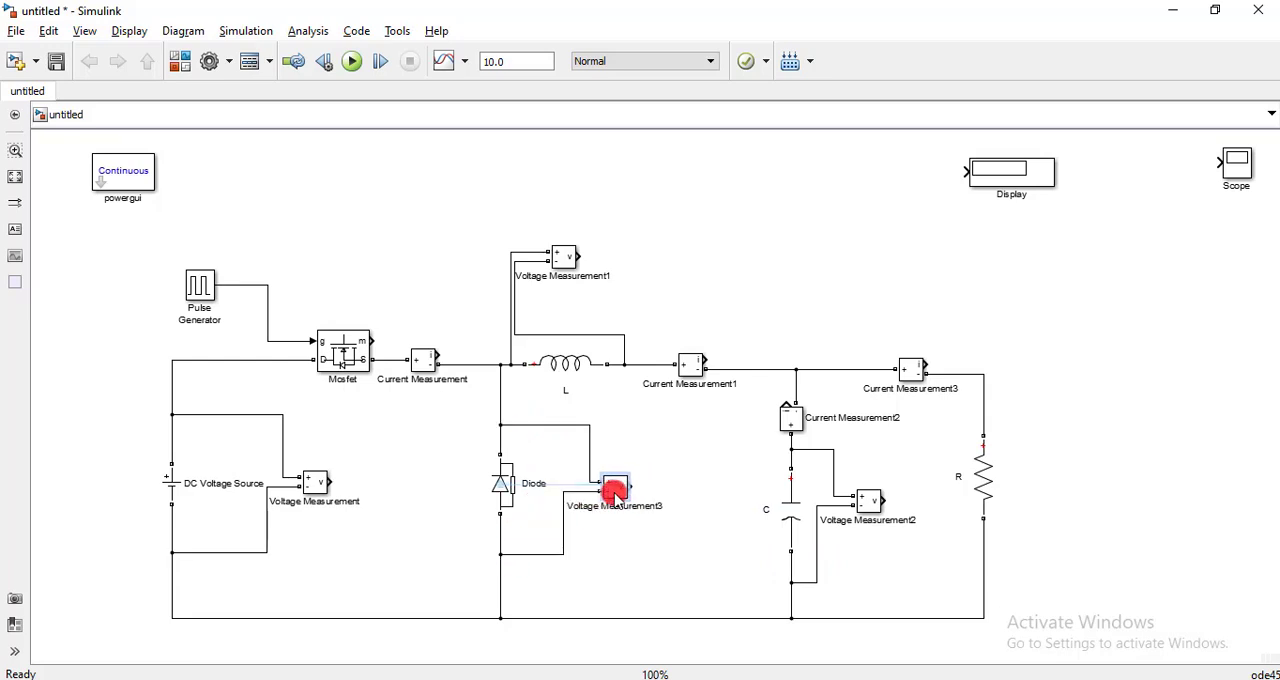
right_click(627, 490)
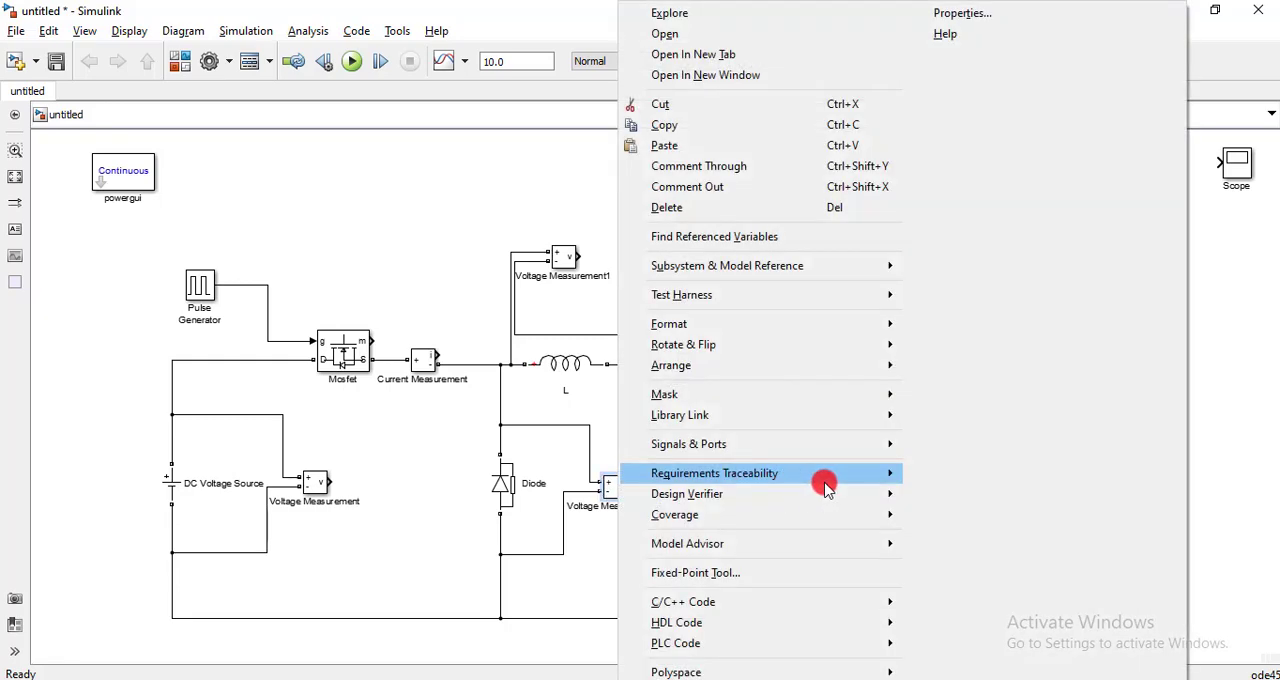
click(425, 483)
- Wire a copy of Voltage Measurement3 across R and connect the Display to the copy's output
click(615, 485)
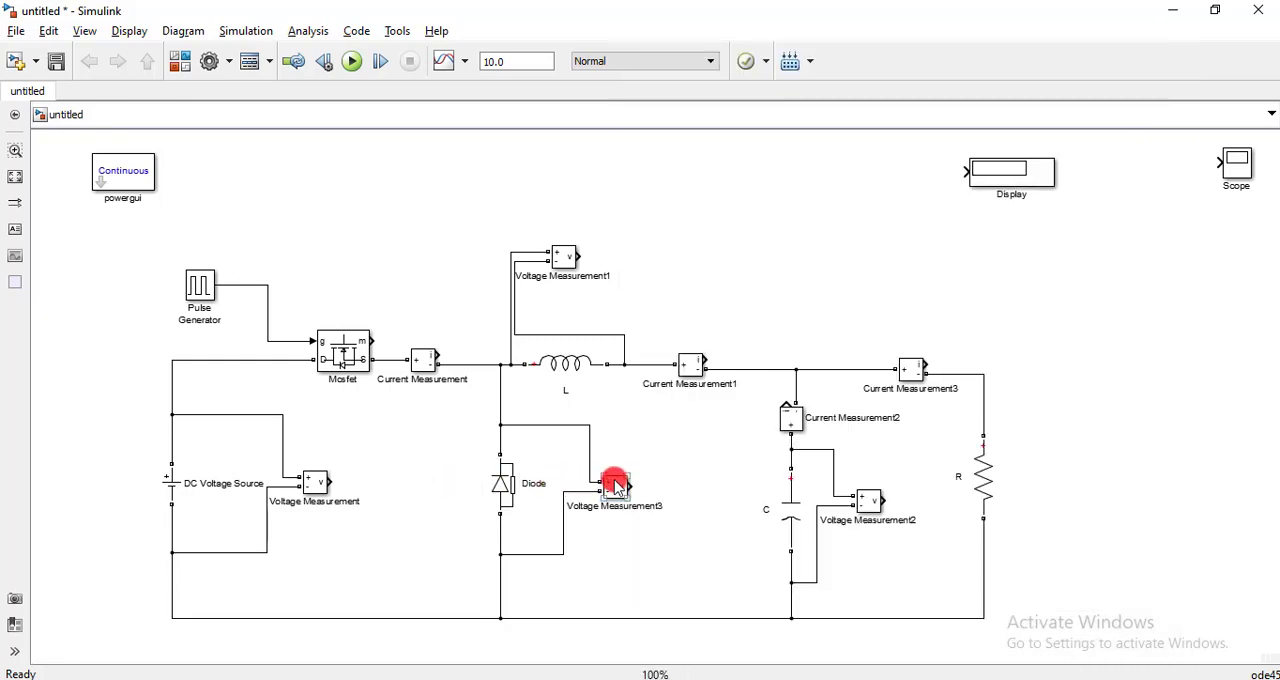
drag(615, 485, 648, 485)
drag(834, 483, 1028, 472)
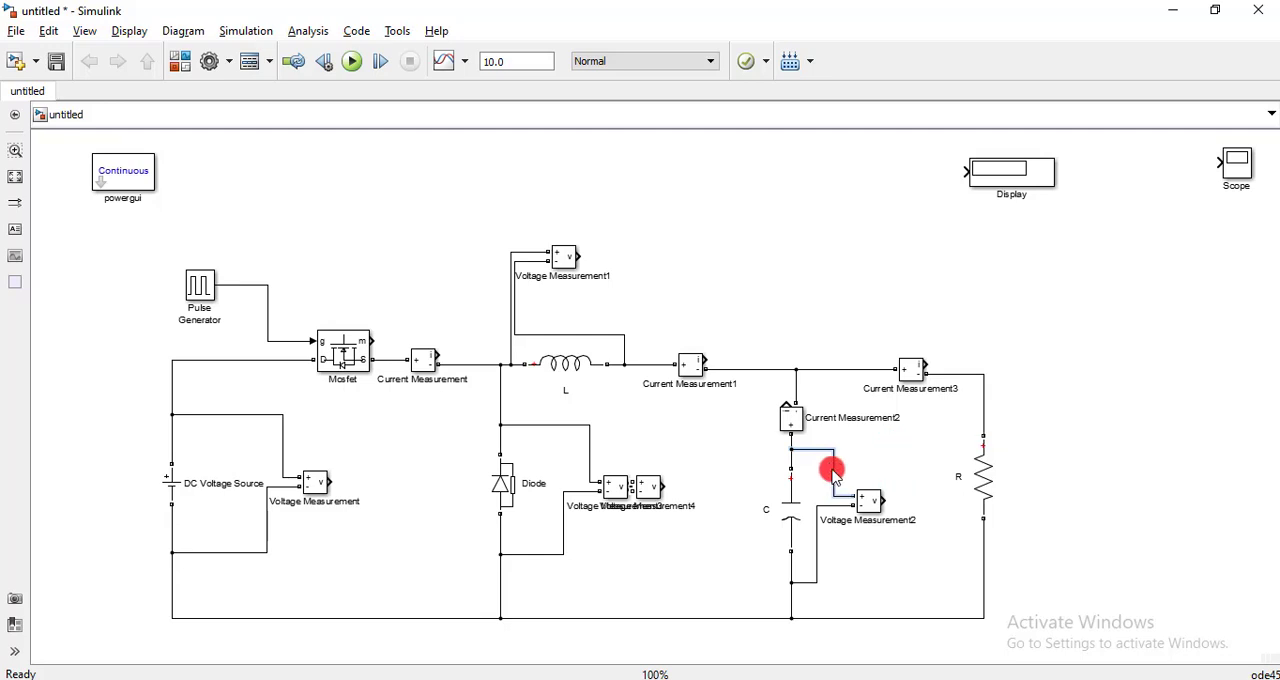
mouse_move(652, 487)
mouse_down()
mouse_move(1092, 470)
mouse_move(975, 419)
mouse_up()
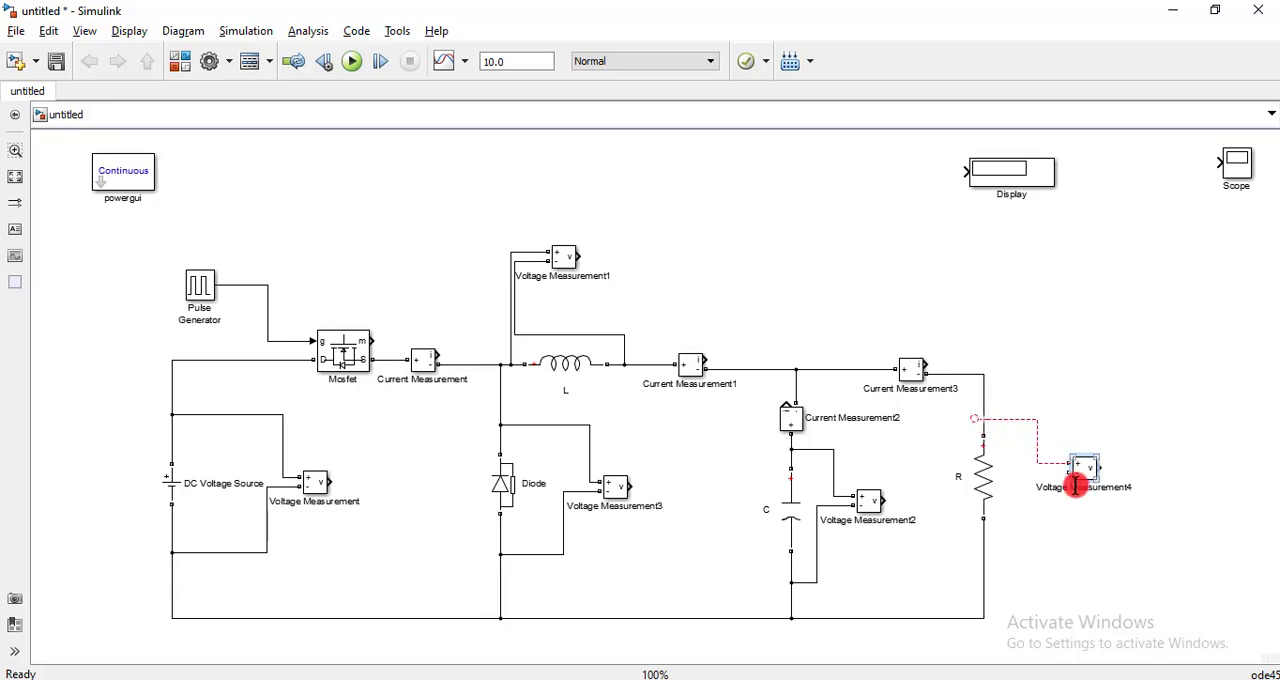
drag(1069, 474, 992, 553)
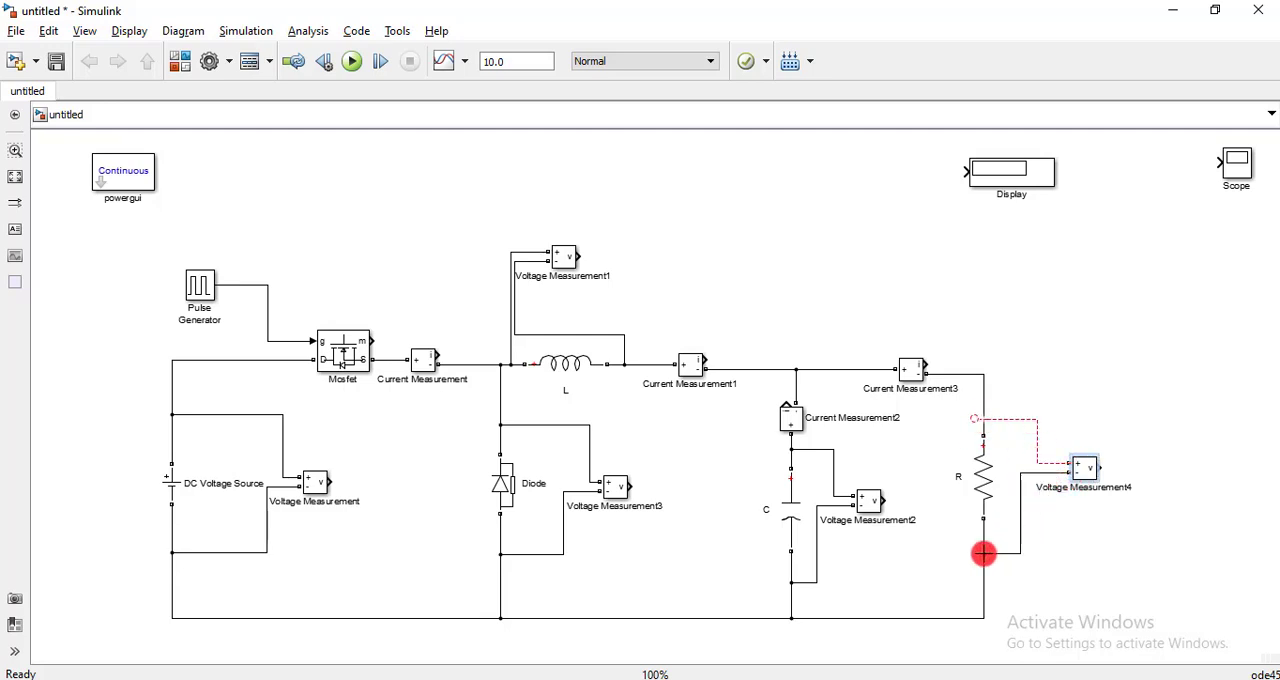
drag(974, 420, 984, 420)
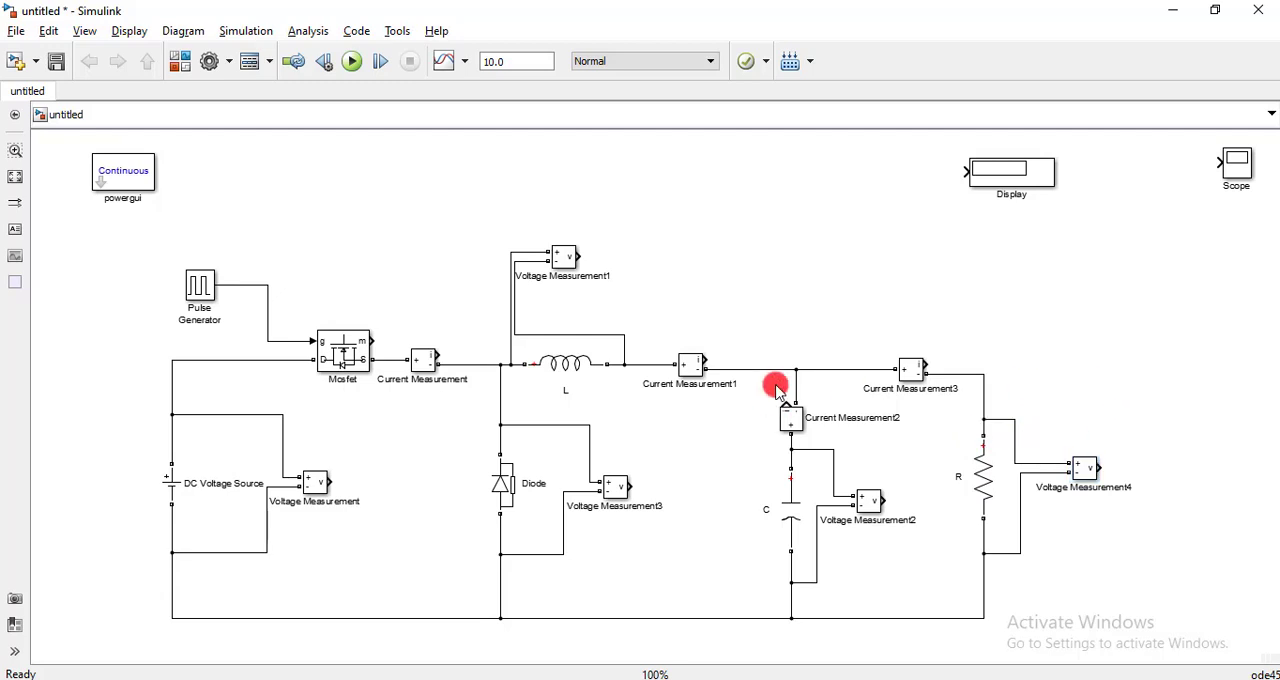
drag(1013, 175, 1205, 477)
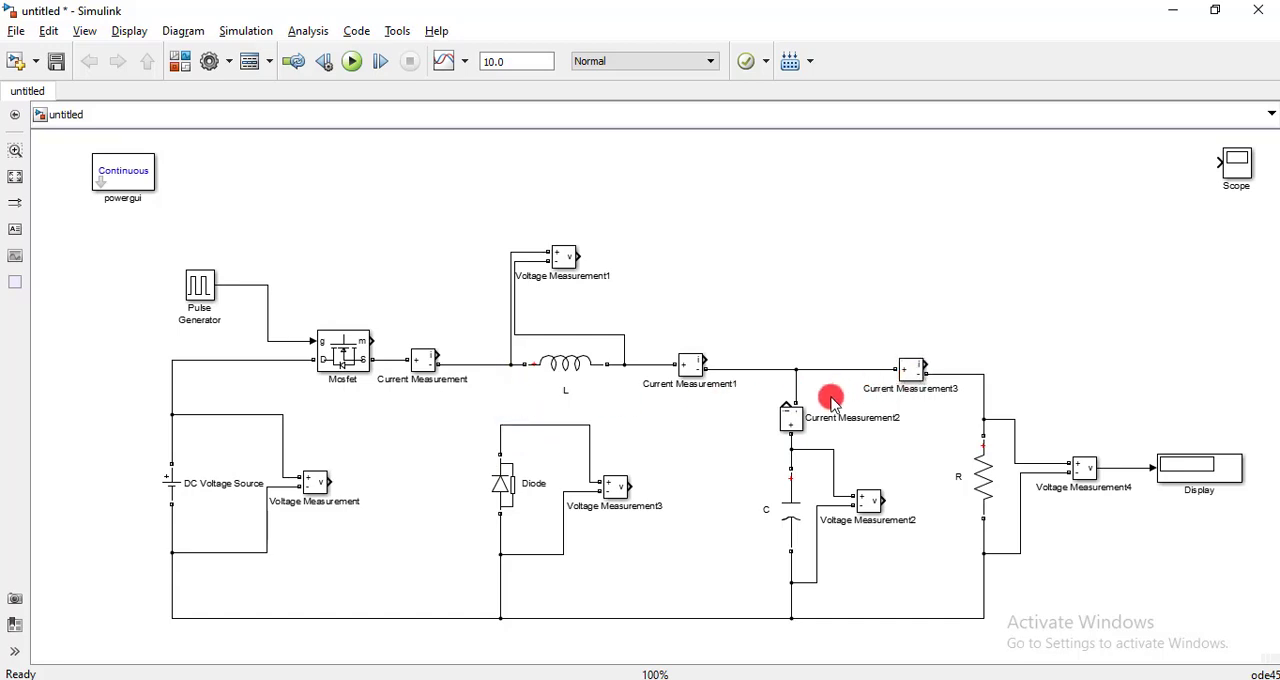
- Insert a copy of Current Measurement2 above the Diode, wiring + to the Diode branch and - to the line before L
mouse_move(787, 420)
mouse_down()
mouse_move(529, 421)
mouse_move(792, 420)
mouse_move(494, 409)
mouse_move(501, 401)
mouse_up()
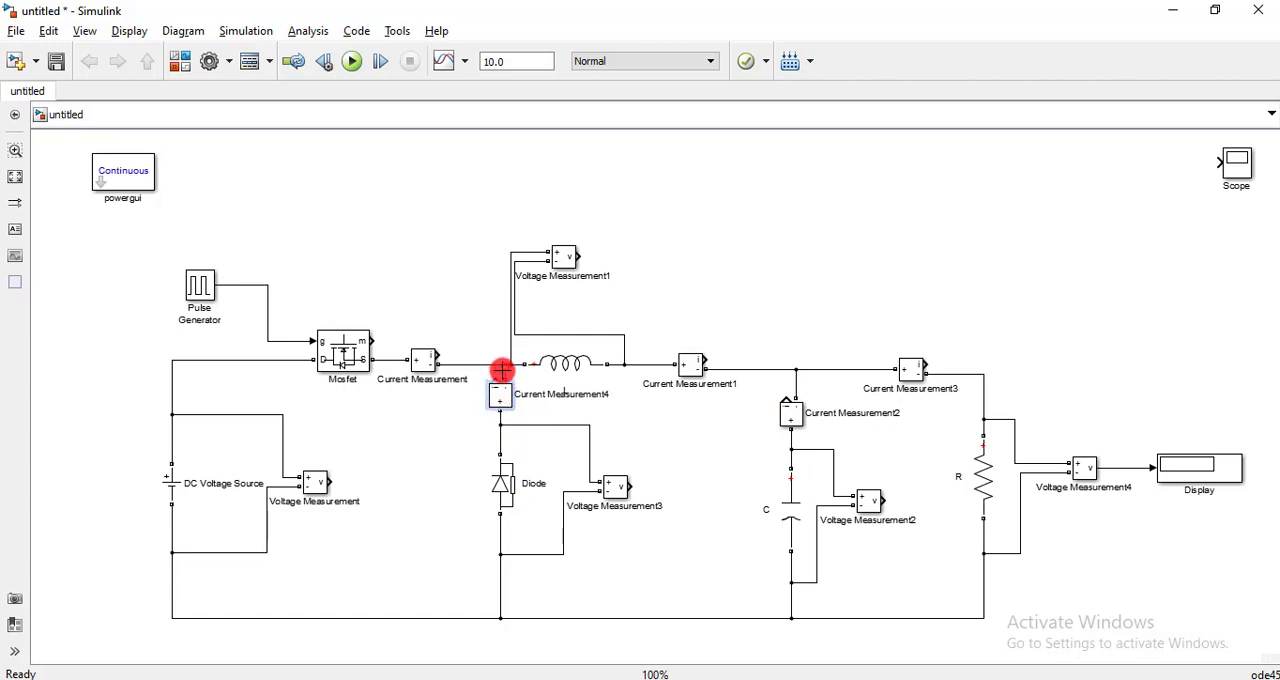
drag(500, 365, 501, 364)
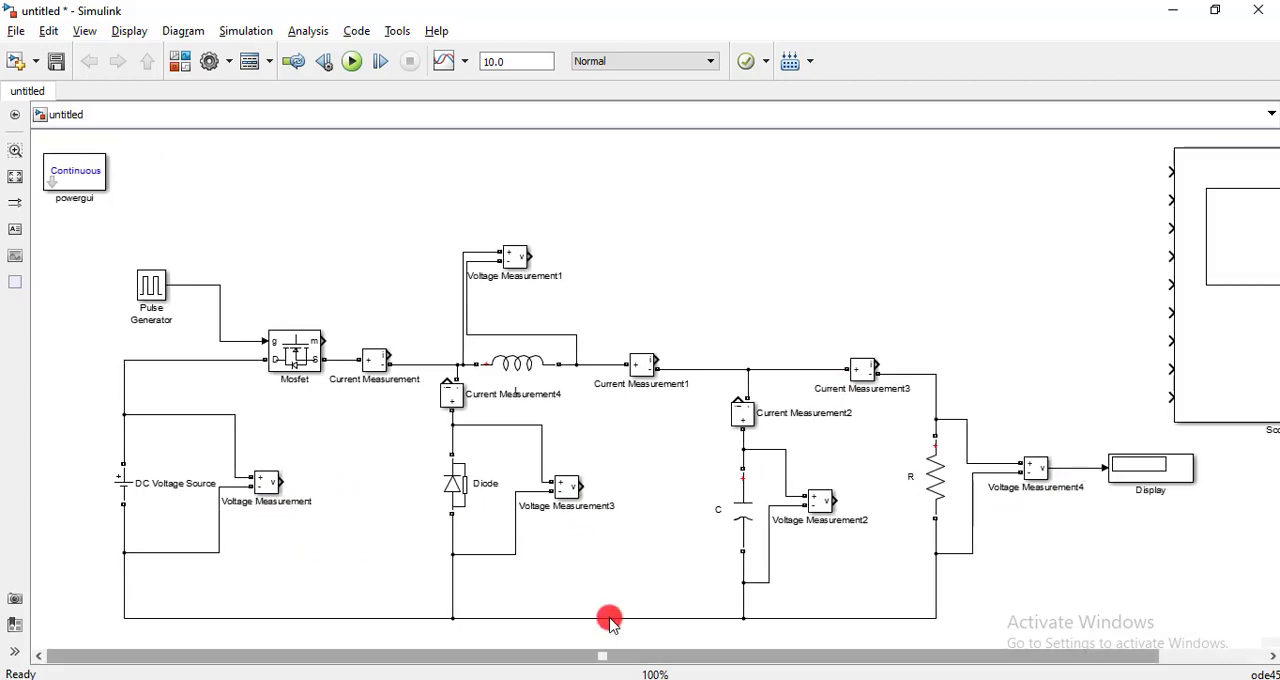
- Set the DC Voltage Source's amplitude to 50 V
click(118, 487)
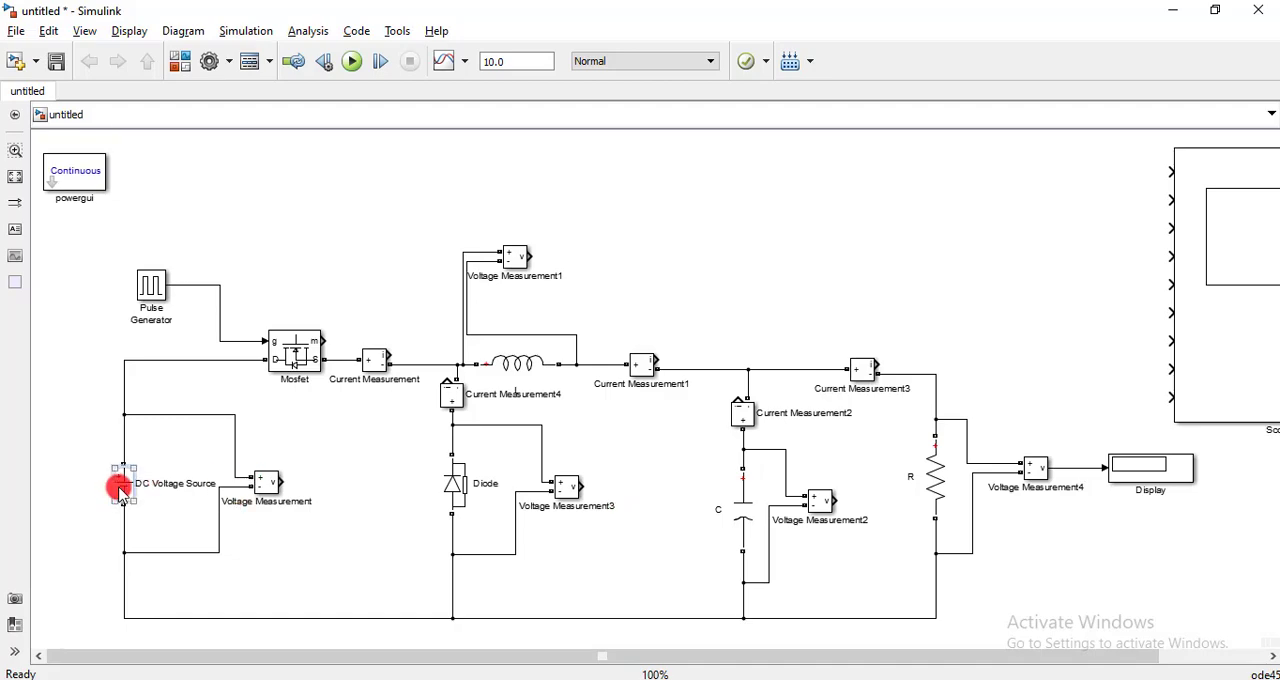
double_click(118, 487)
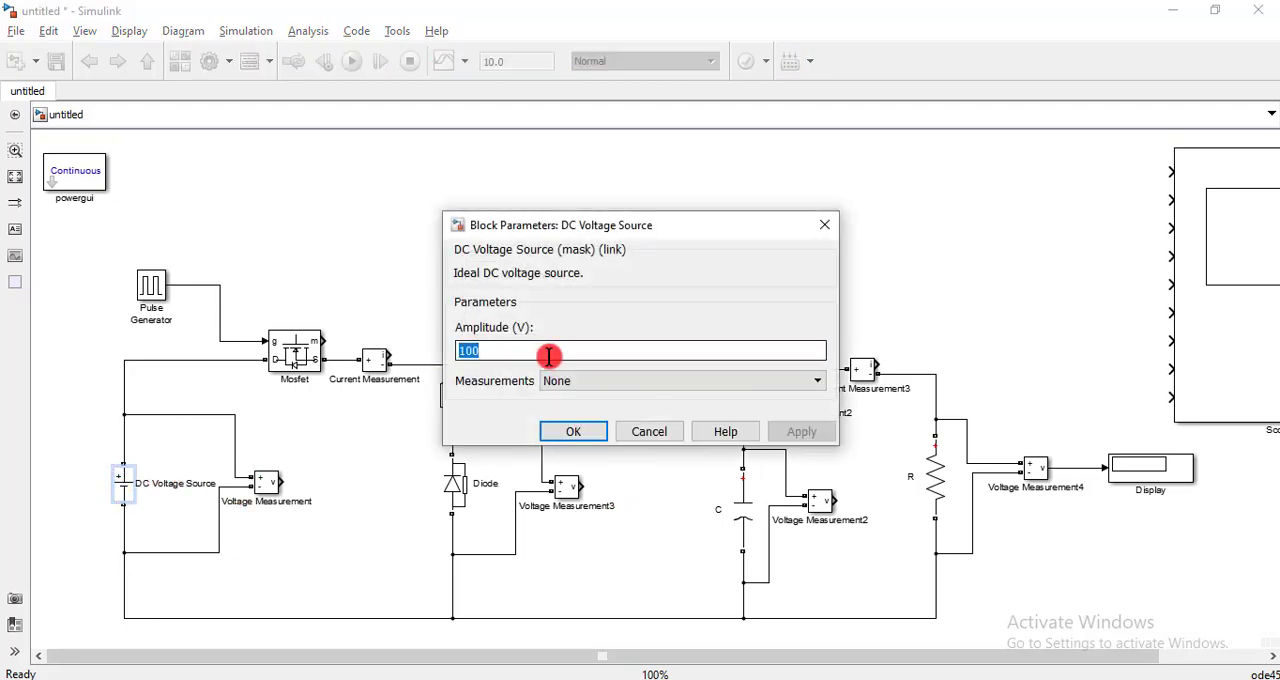
text(50)
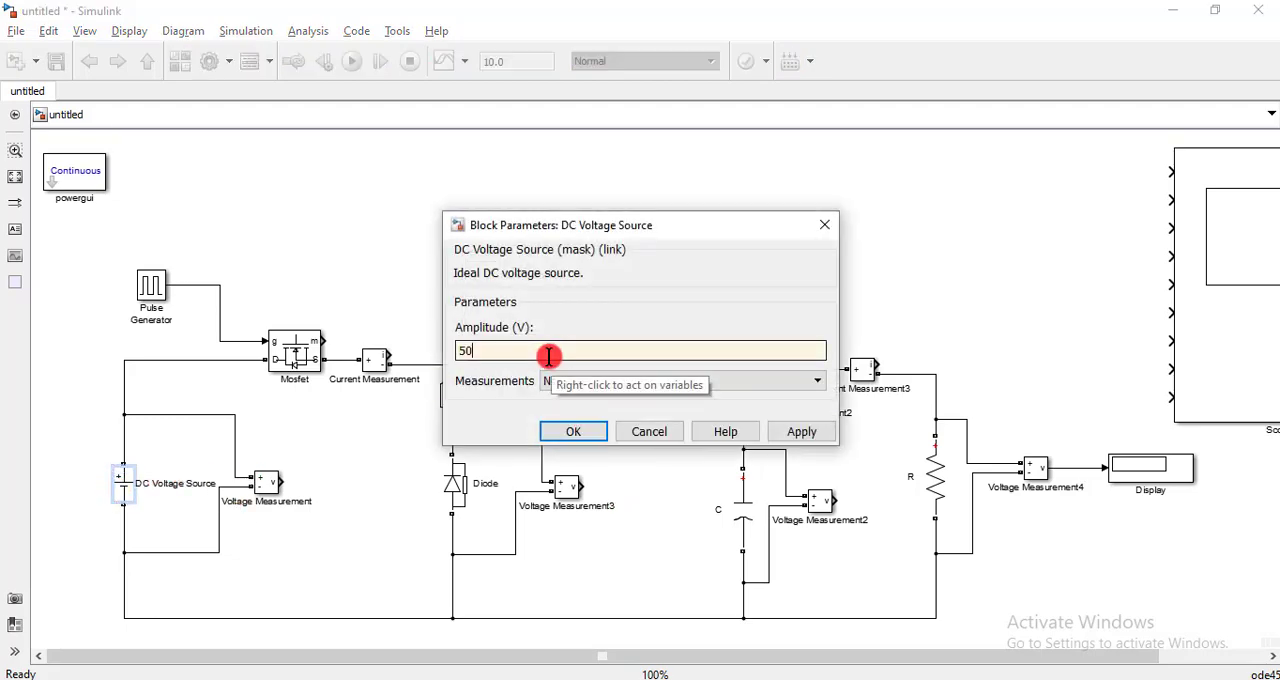
click(573, 431)
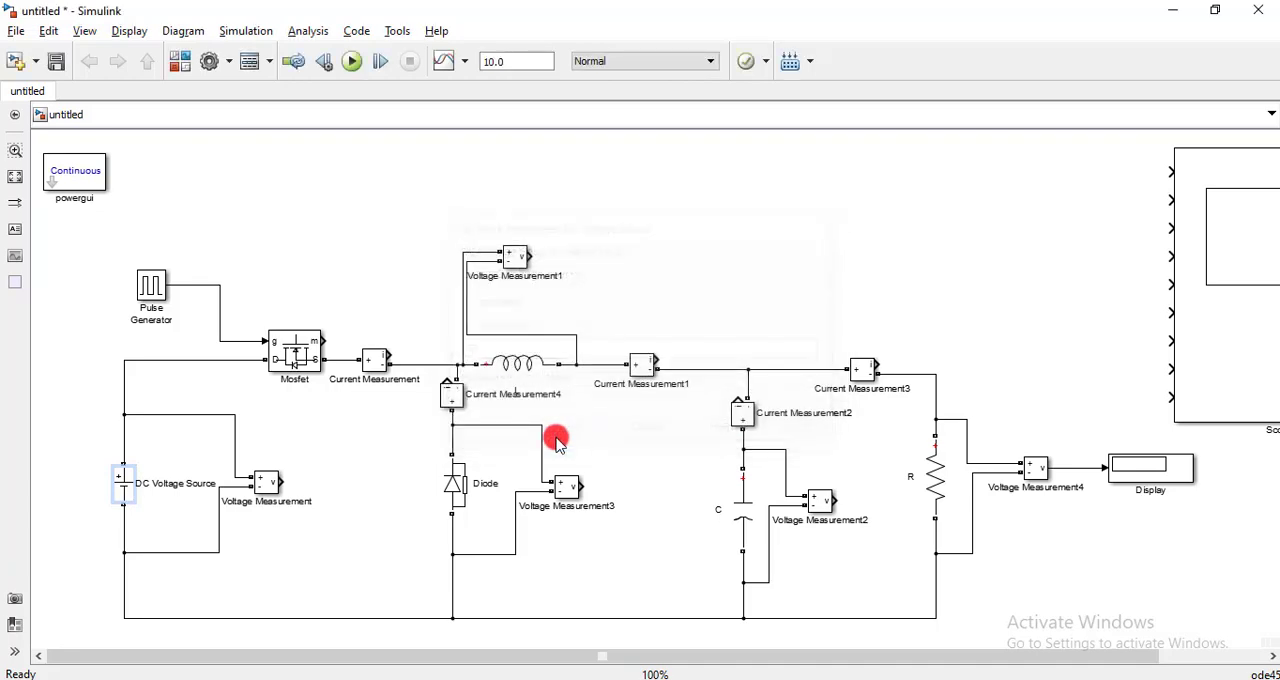
- Set the Pulse Generator's period to 1/20000 s and its pulse width to 50% of the period
double_click(153, 292)
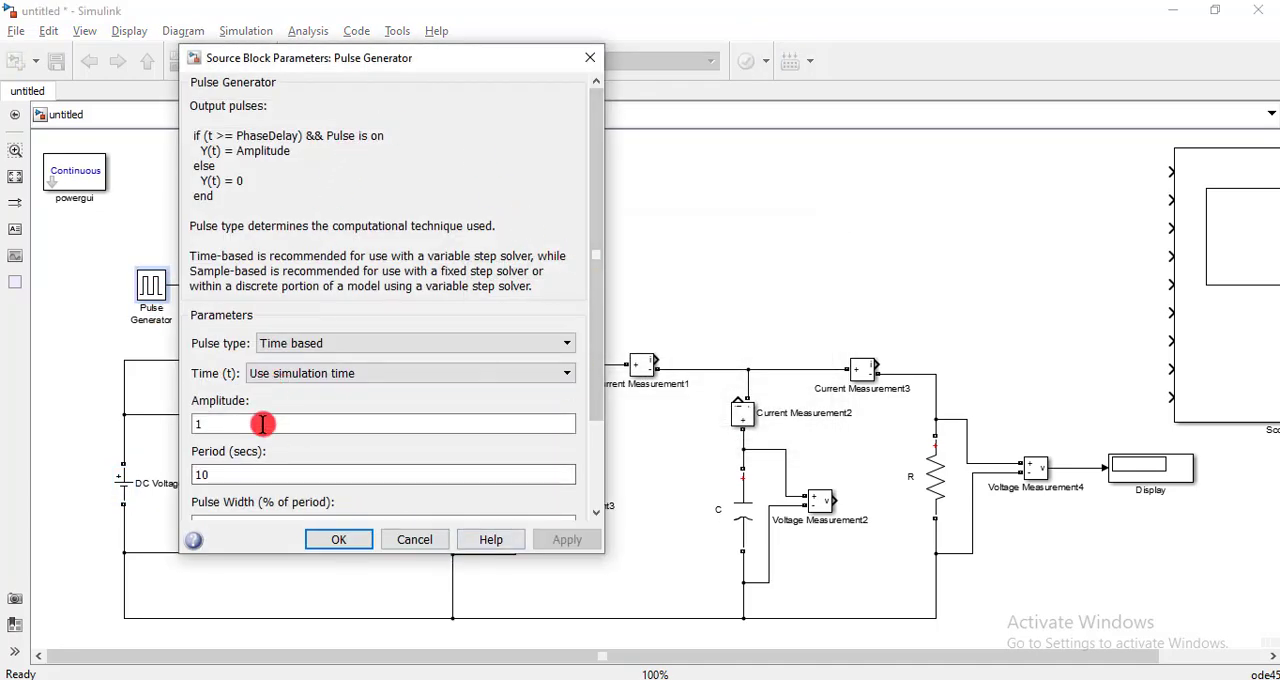
drag(594, 306, 596, 424)
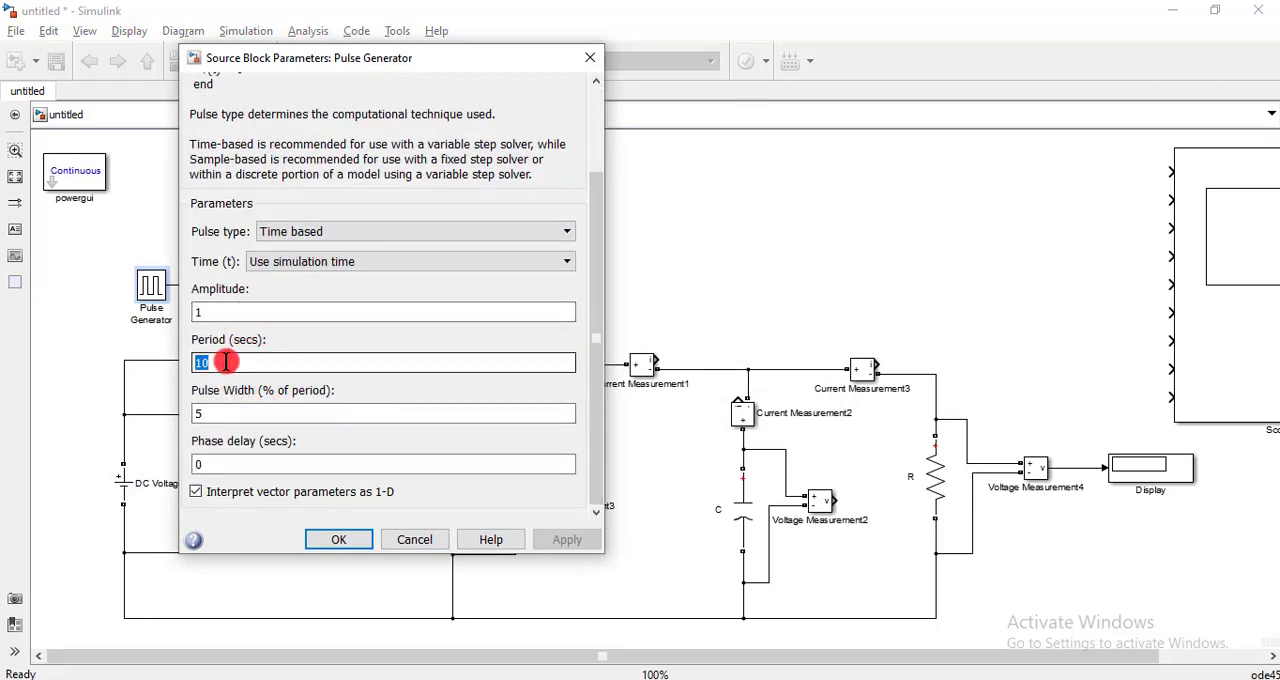
text(1)
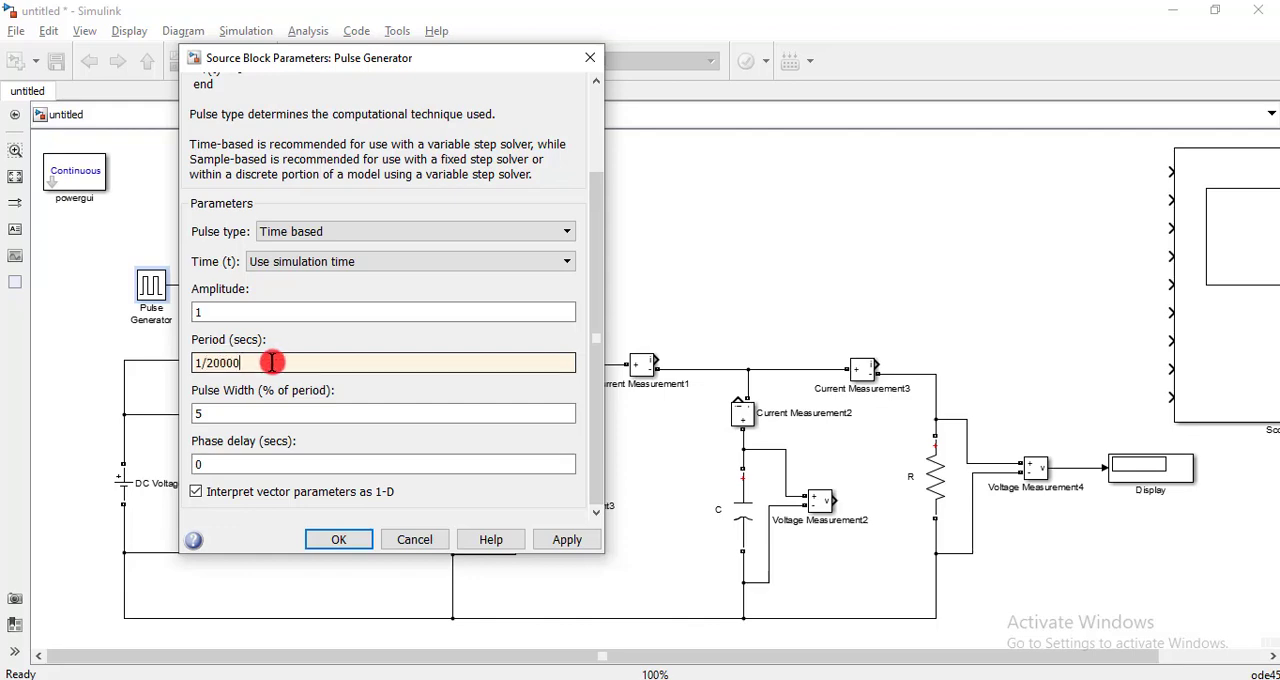
double_click(232, 411)
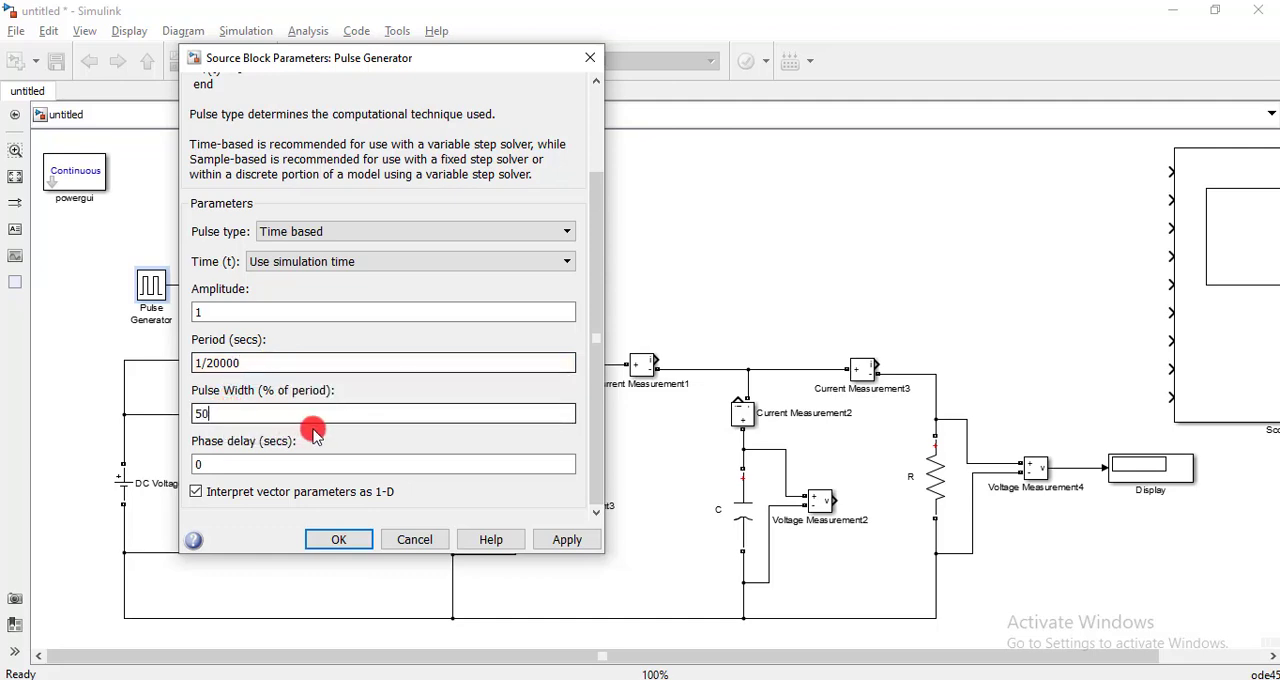
click(335, 540)
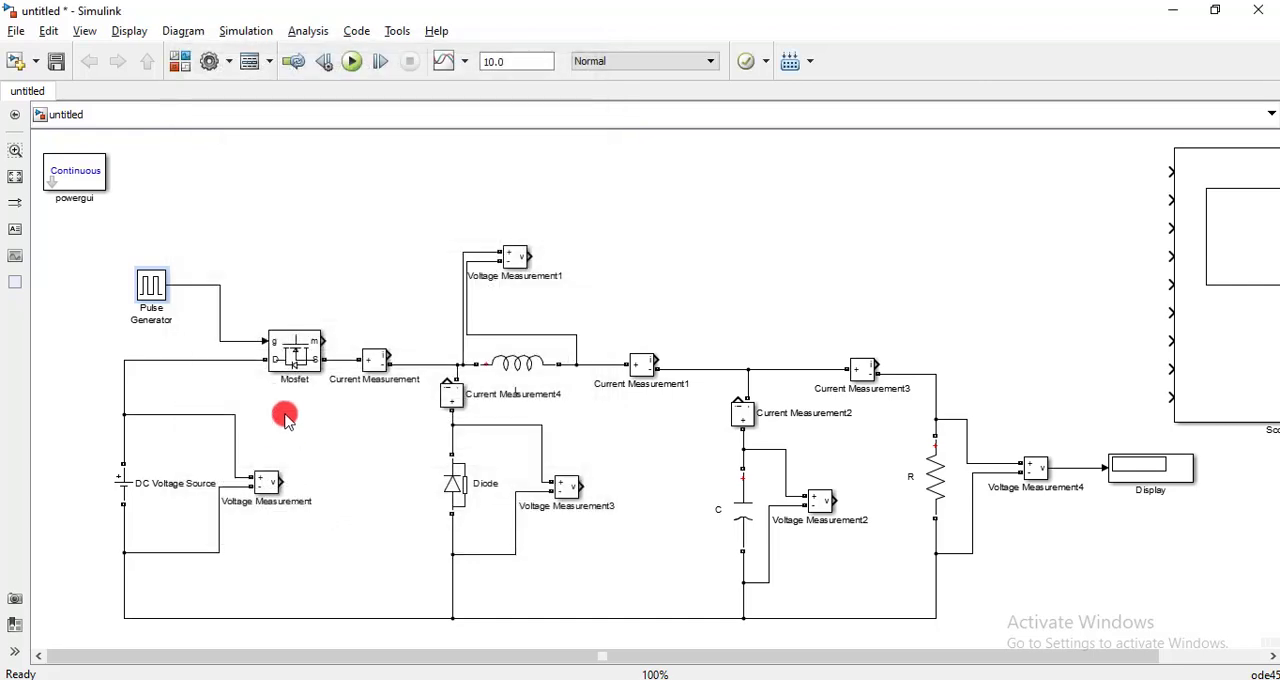
- Rename the Current Measurement4 block above the Diode as "Diode current"
click(471, 486)
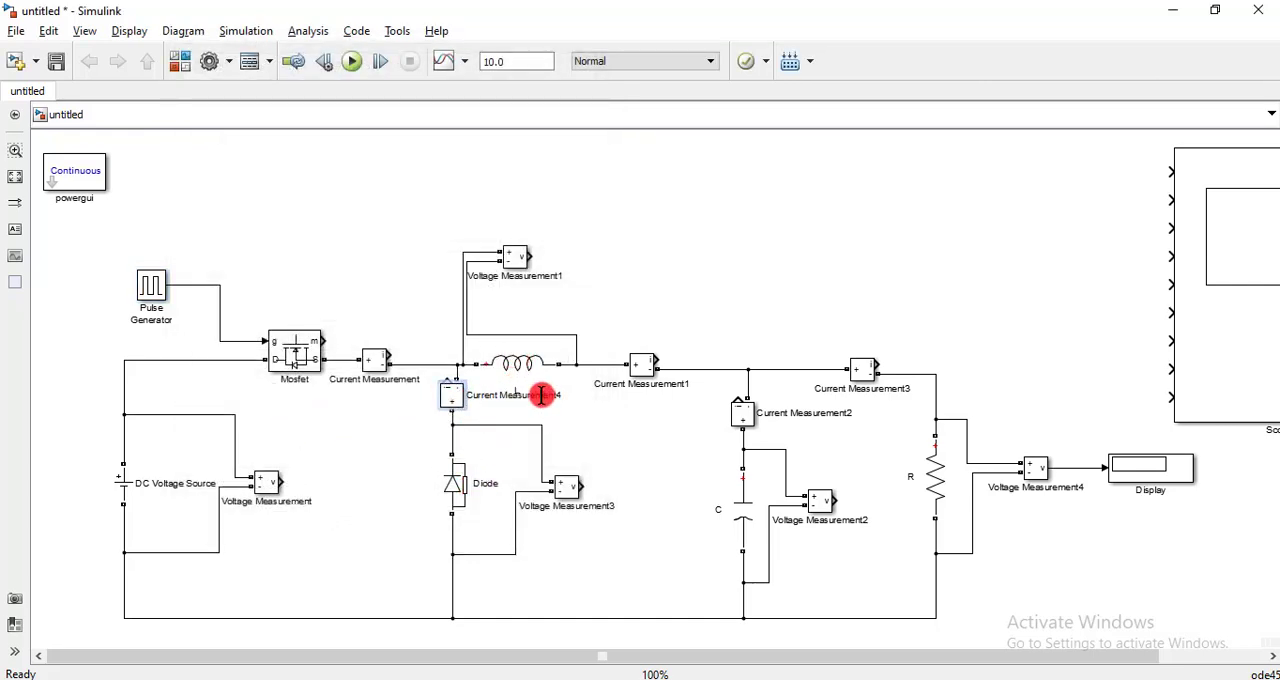
double_click(542, 395)
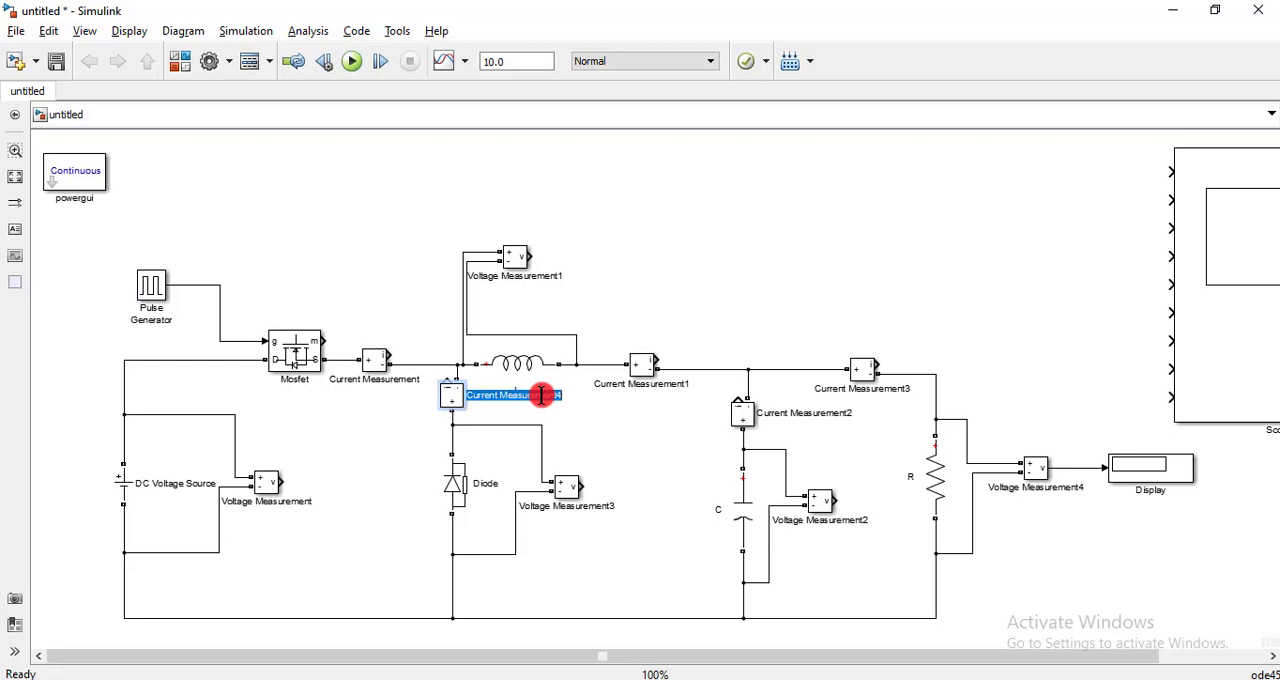
key(BackSpace)
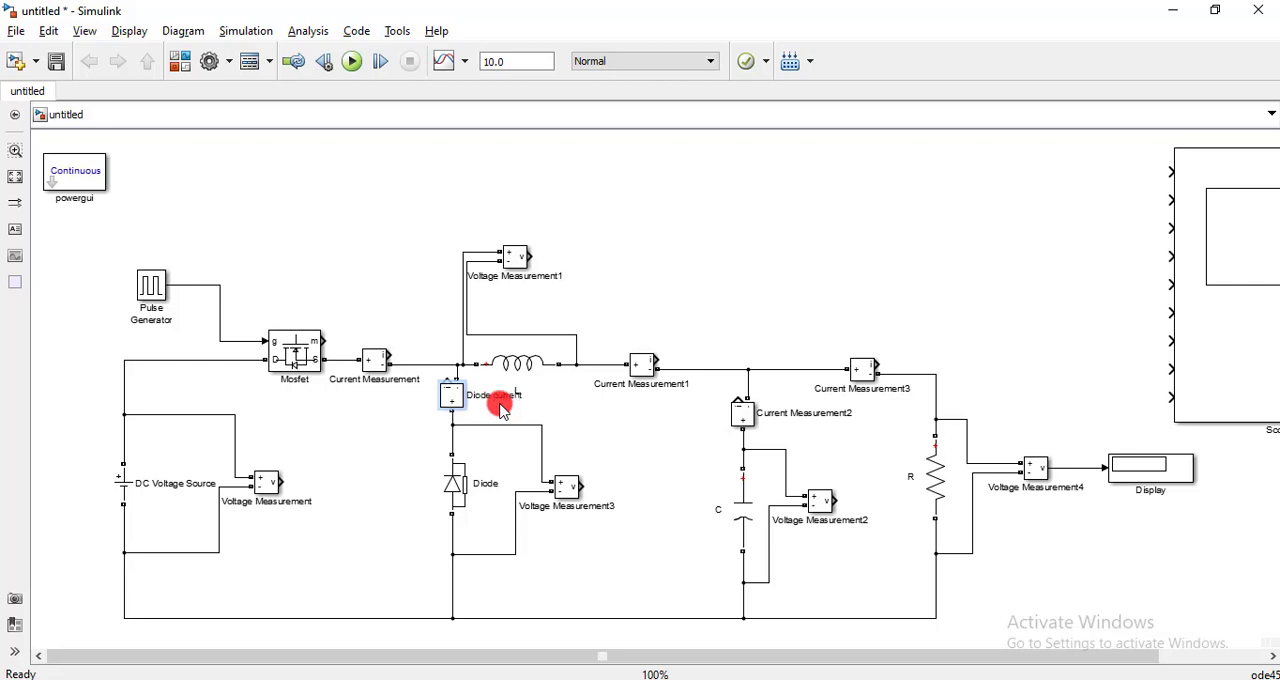
click(502, 408)
click(560, 411)
- Review the block parameters of inductor L without changing its inductance
click(518, 375)
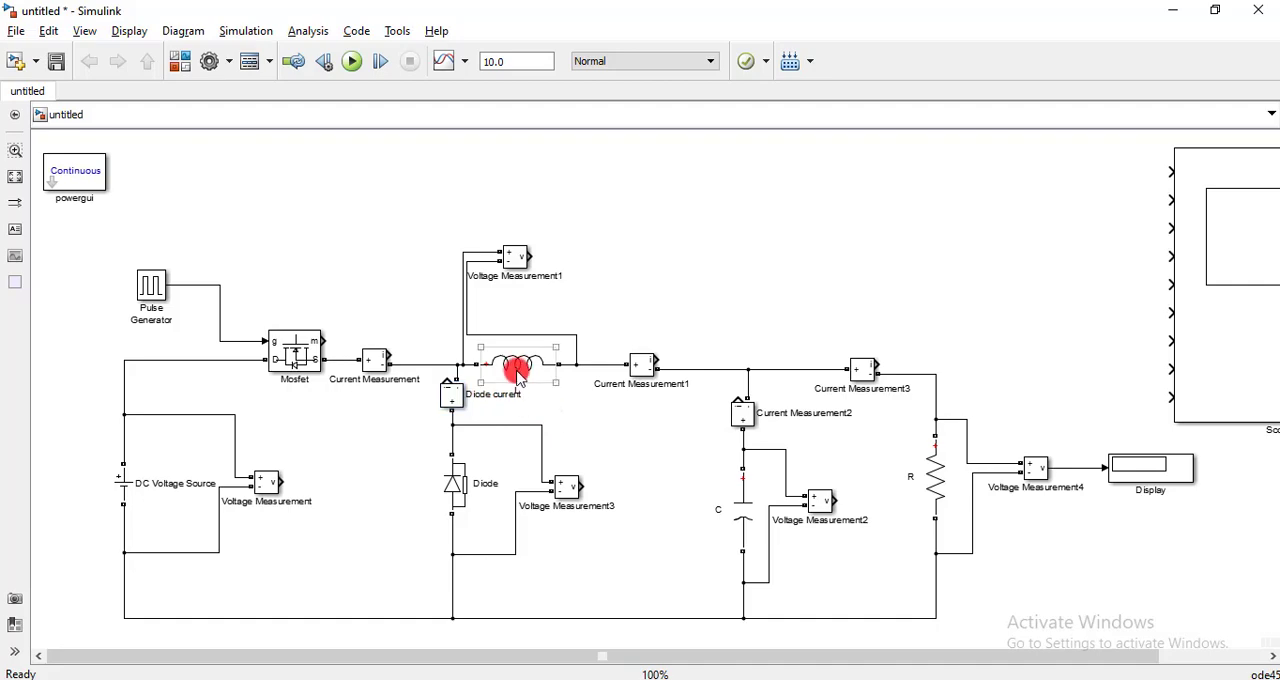
double_click(518, 375)
click(535, 378)
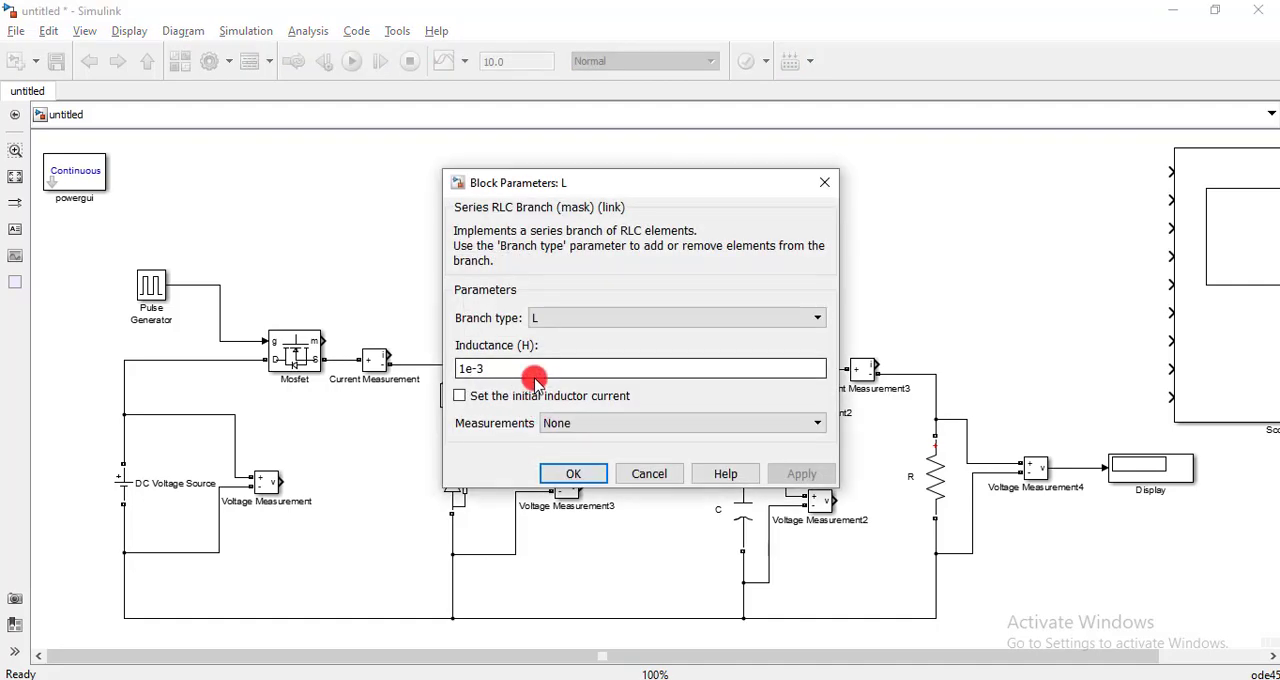
click(572, 473)
- Set the resistance of load resistor R to 20 ohms
click(962, 458)
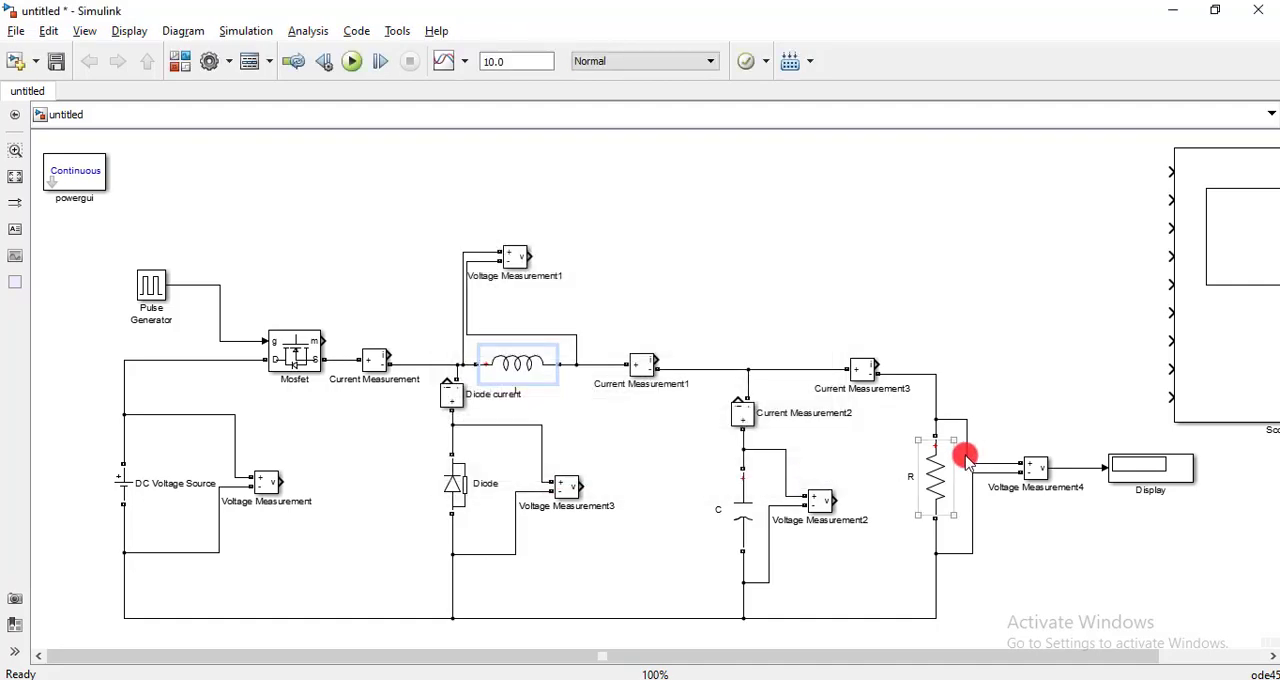
double_click(933, 467)
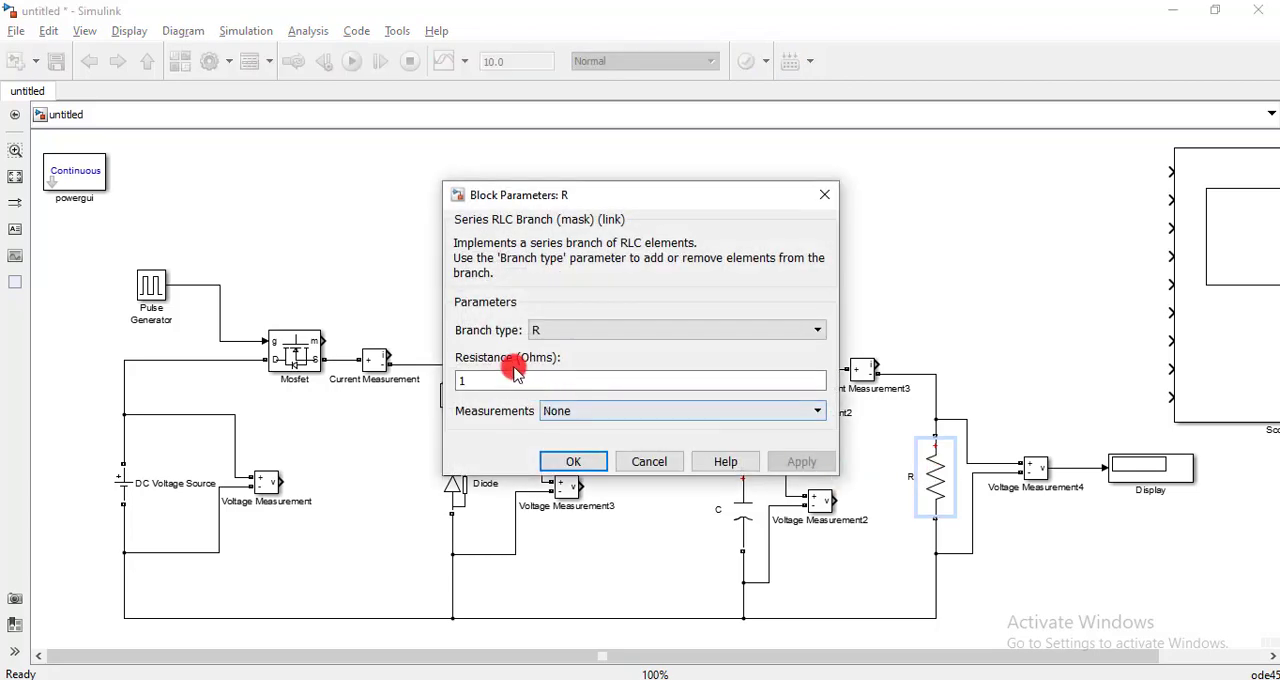
double_click(476, 379)
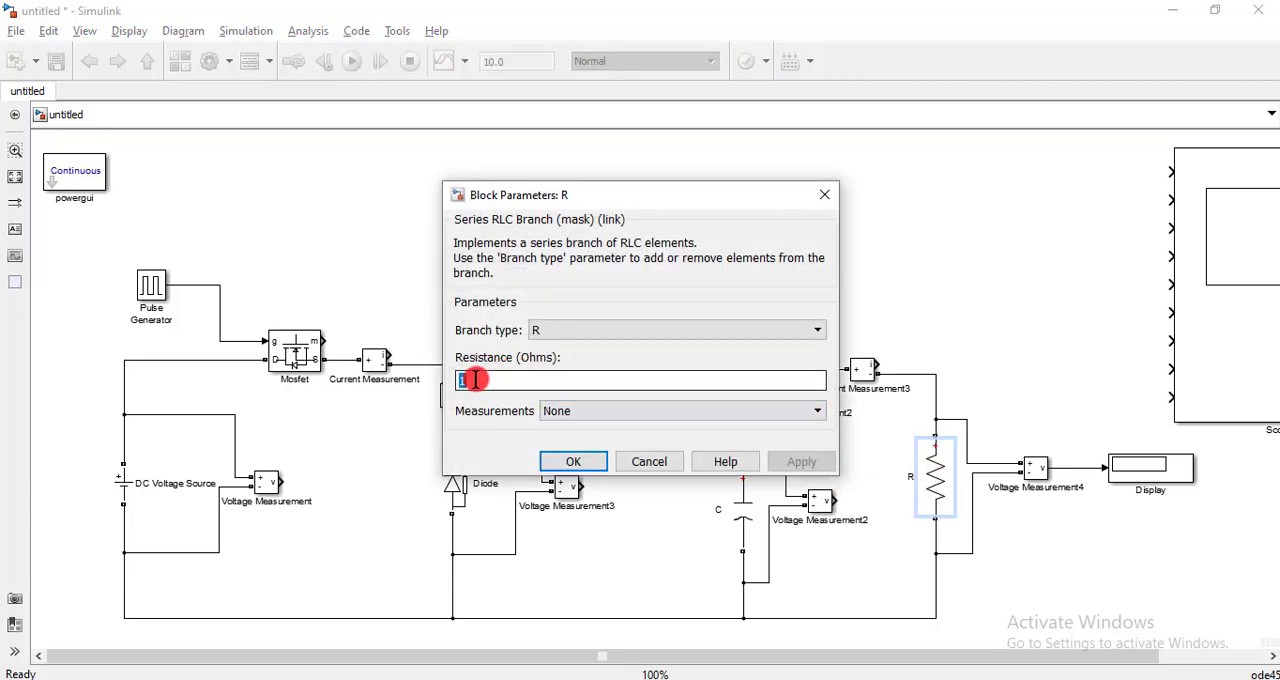
text(20)
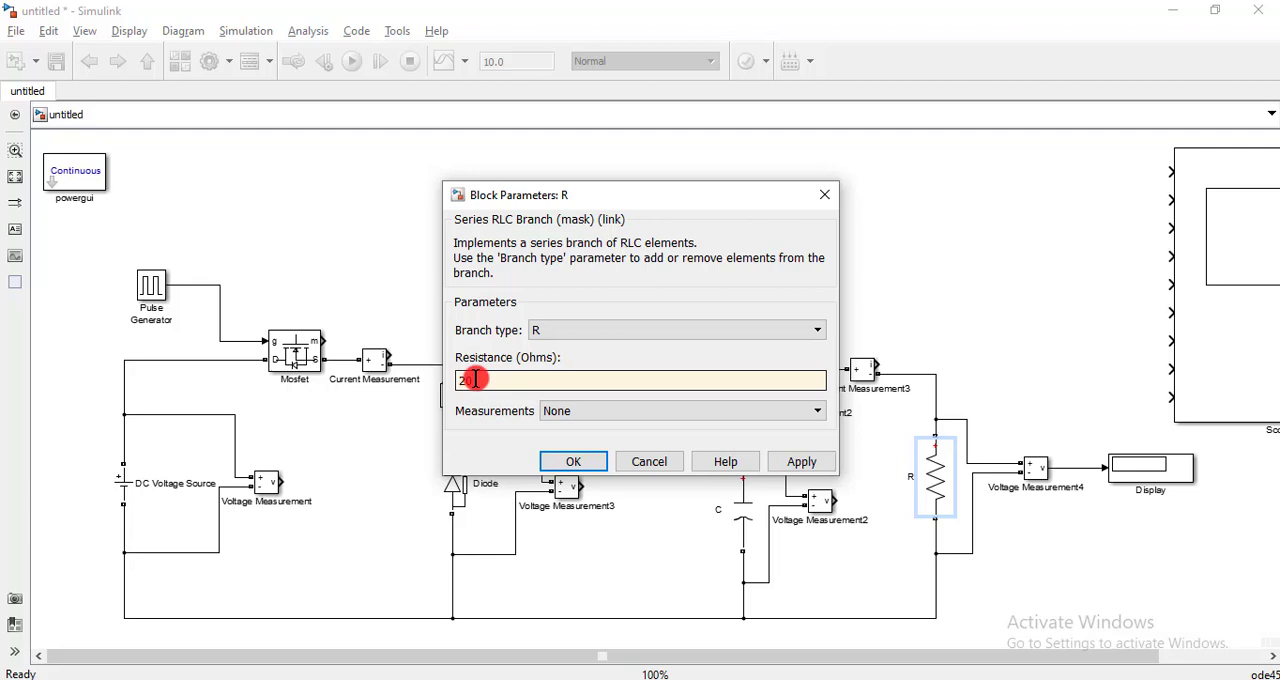
click(563, 460)
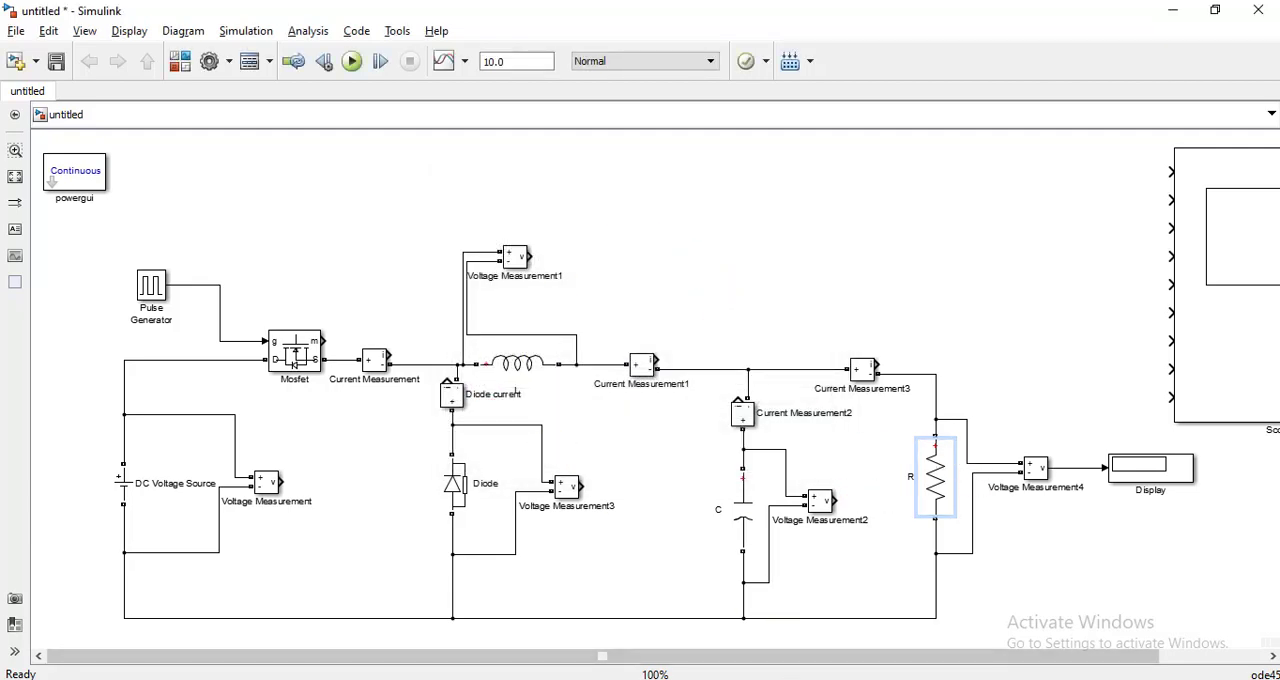
- Switch to the MATLAB command window, define R=20 and calculate L=10*R
mouse_move(693, 675)
click(667, 646)
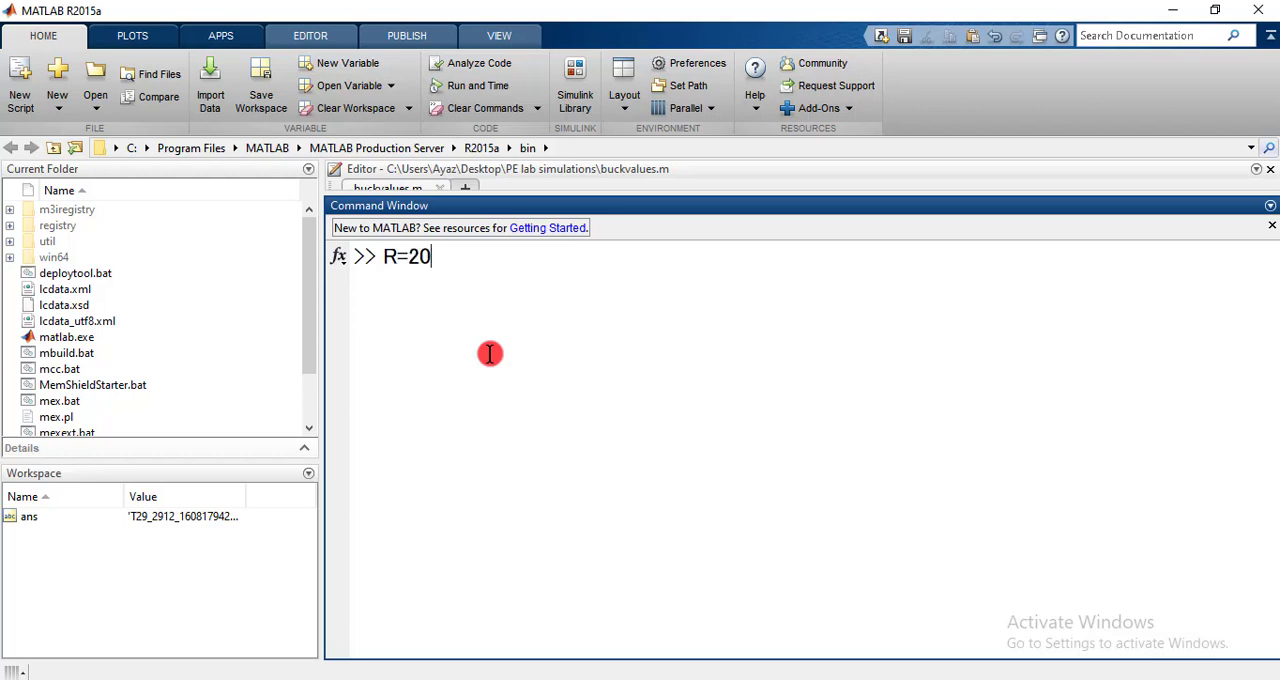
key(Return)
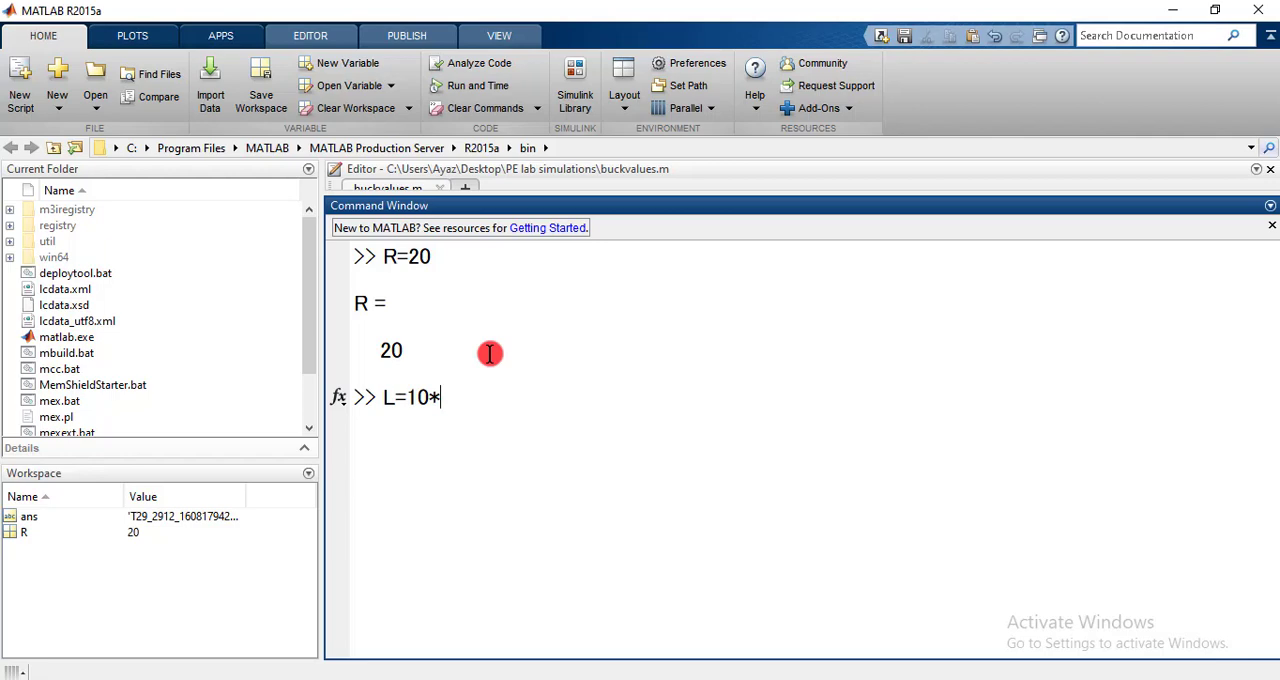
key(Return)
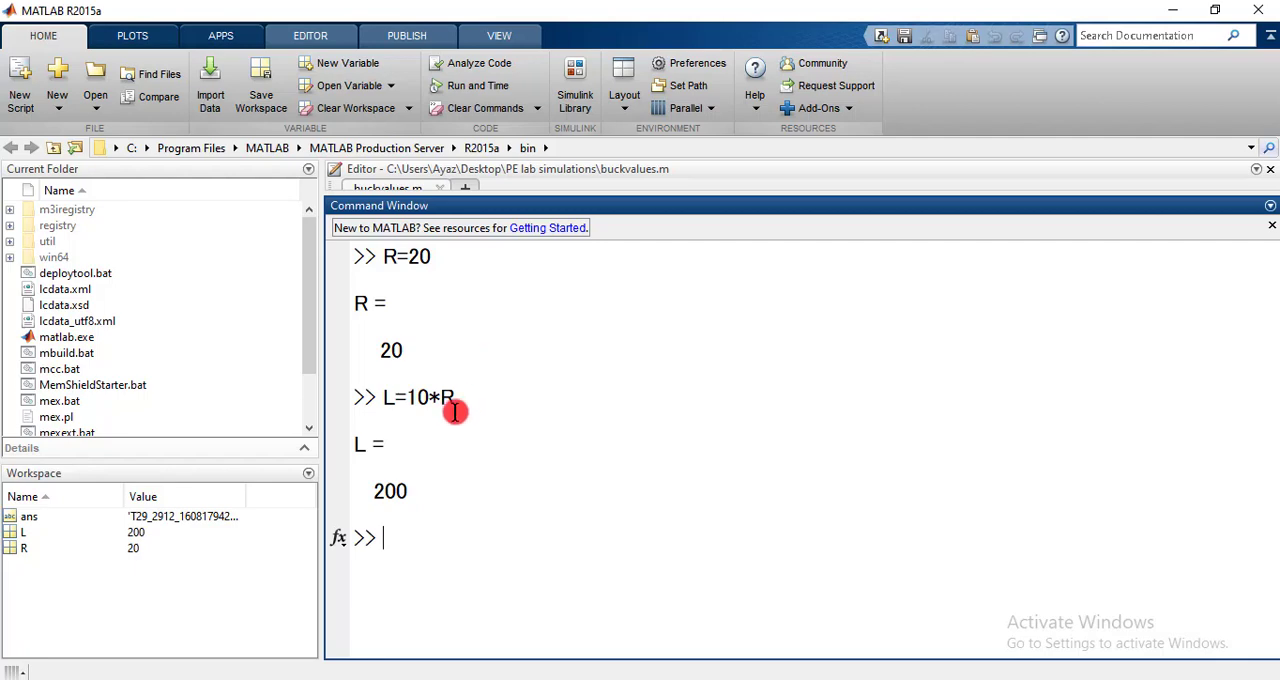
- Redefine the inductance in microhenries as L=200e-6 and calculate the capacitance with C=10*L
drag(371, 489, 421, 489)
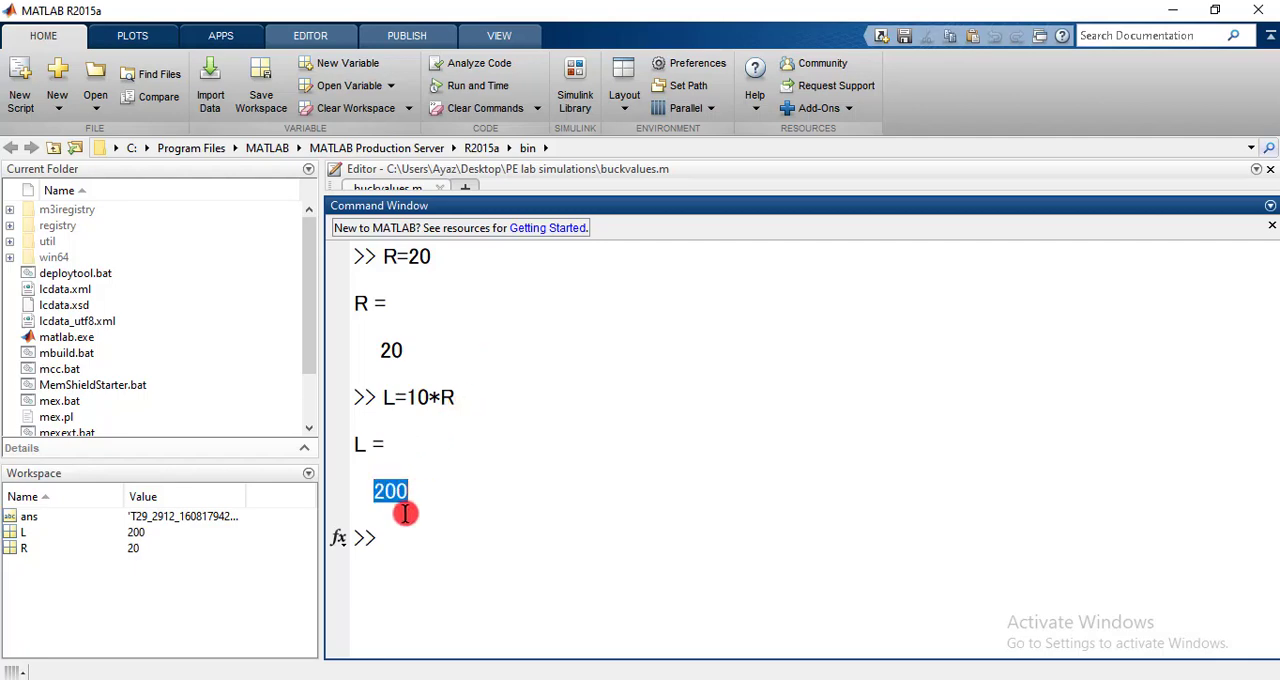
click(409, 523)
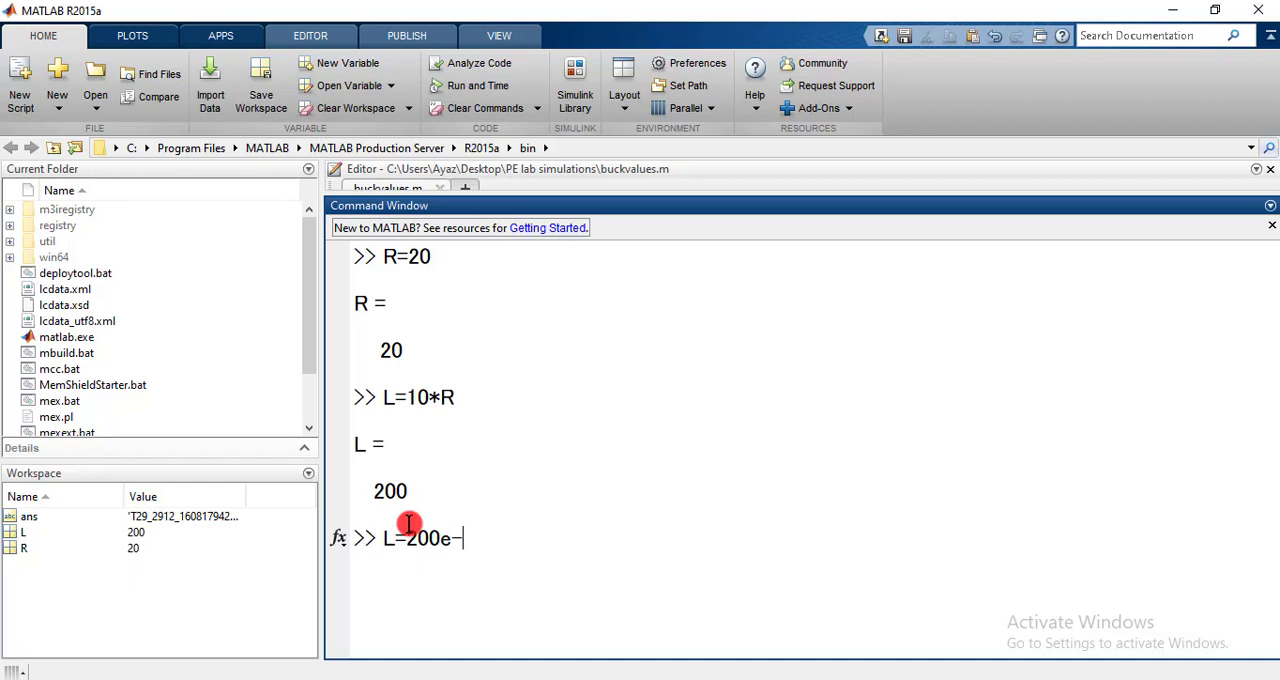
key(Return)
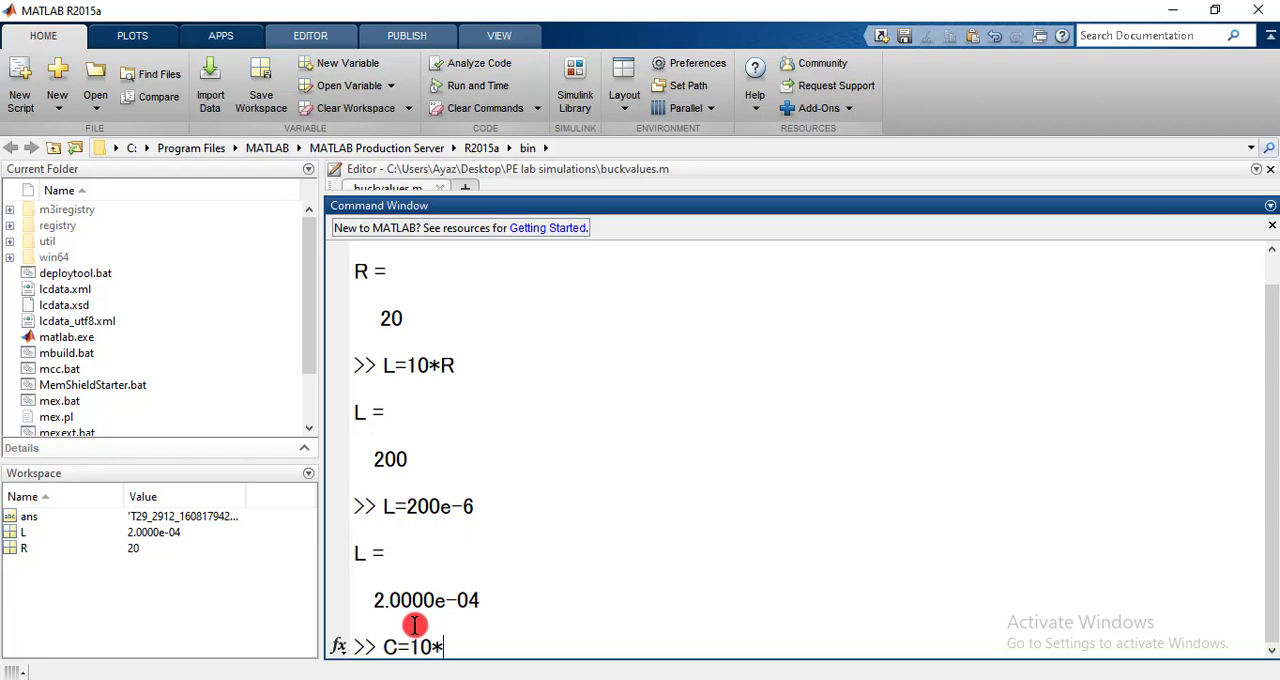
key(Return)
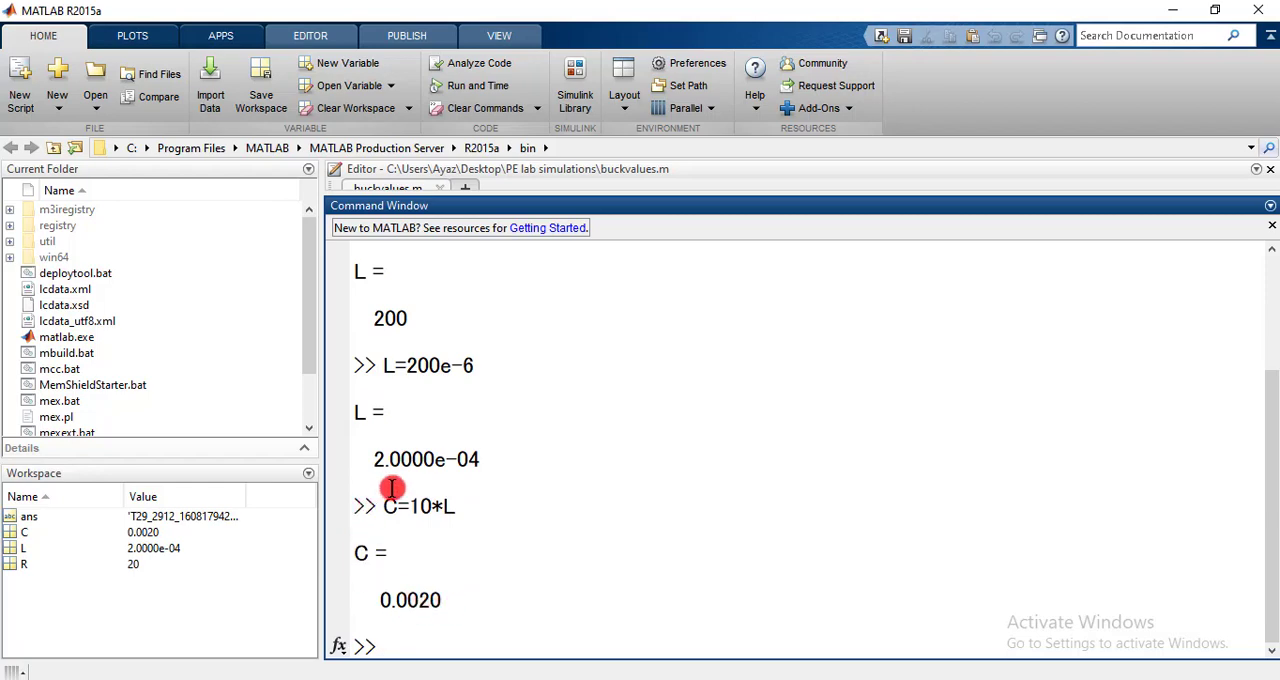
drag(368, 600, 443, 603)
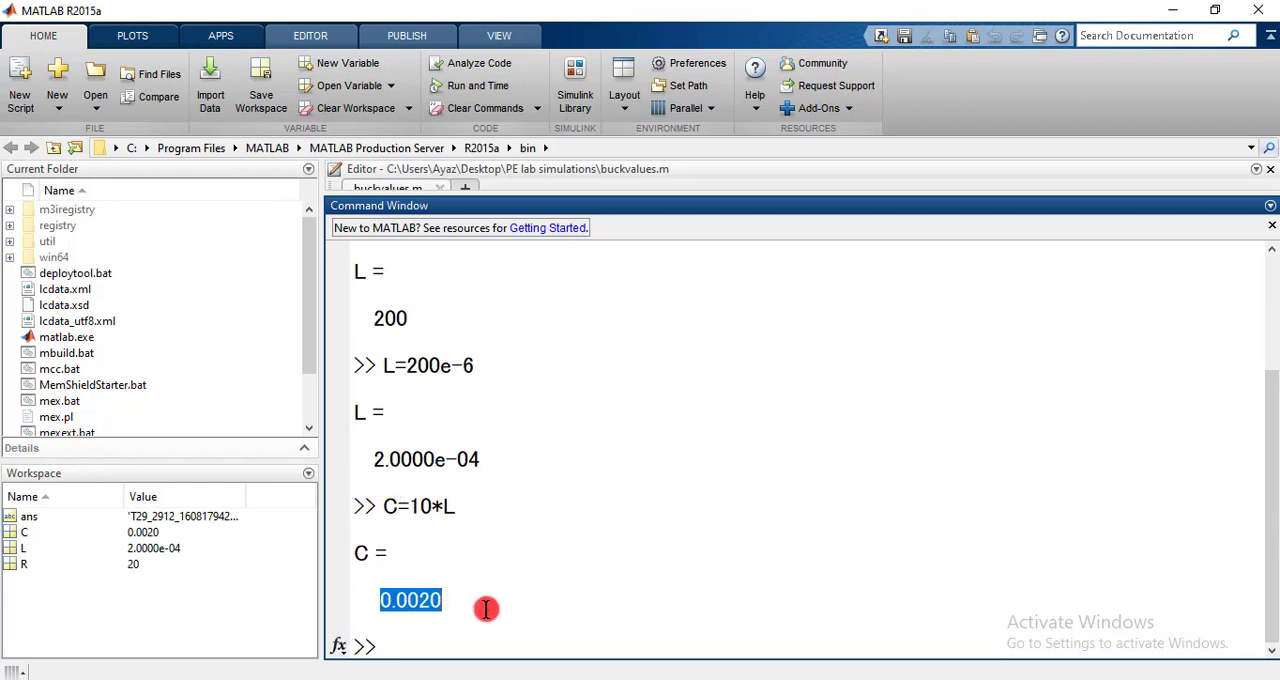
click(488, 606)
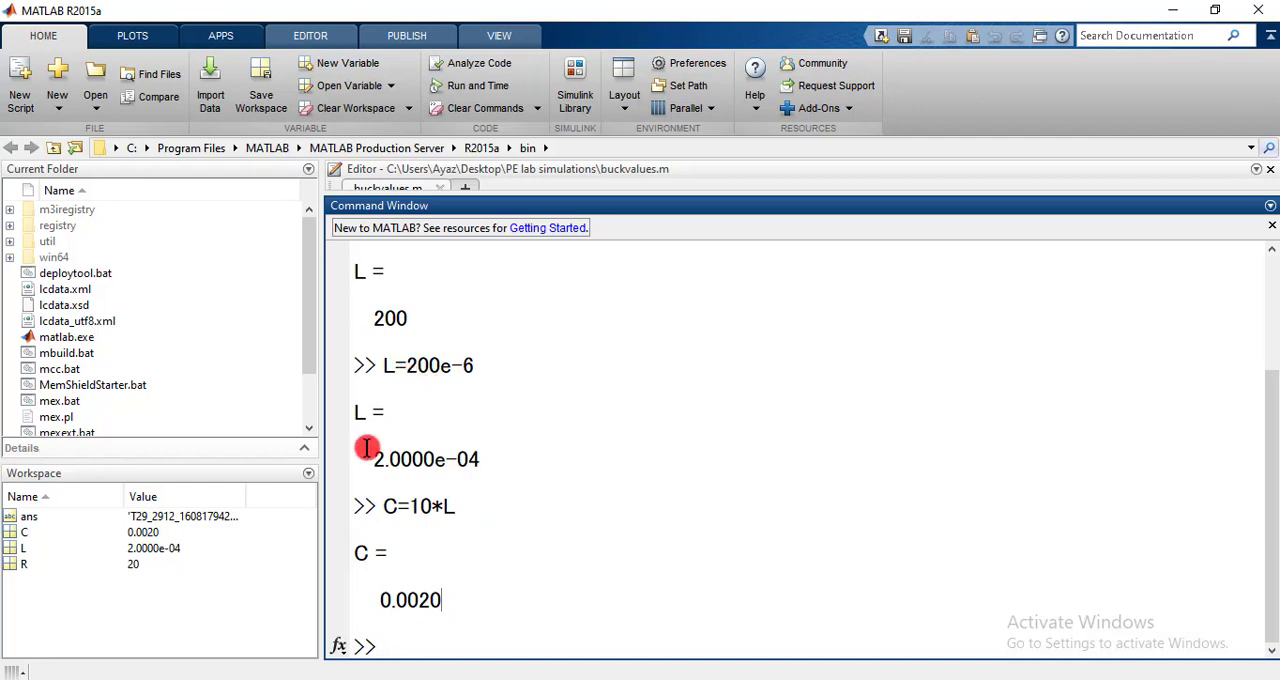
- Copy the result of L=200e-6 from the command window output
drag(384, 459, 470, 462)
drag(368, 460, 473, 462)
click(466, 459)
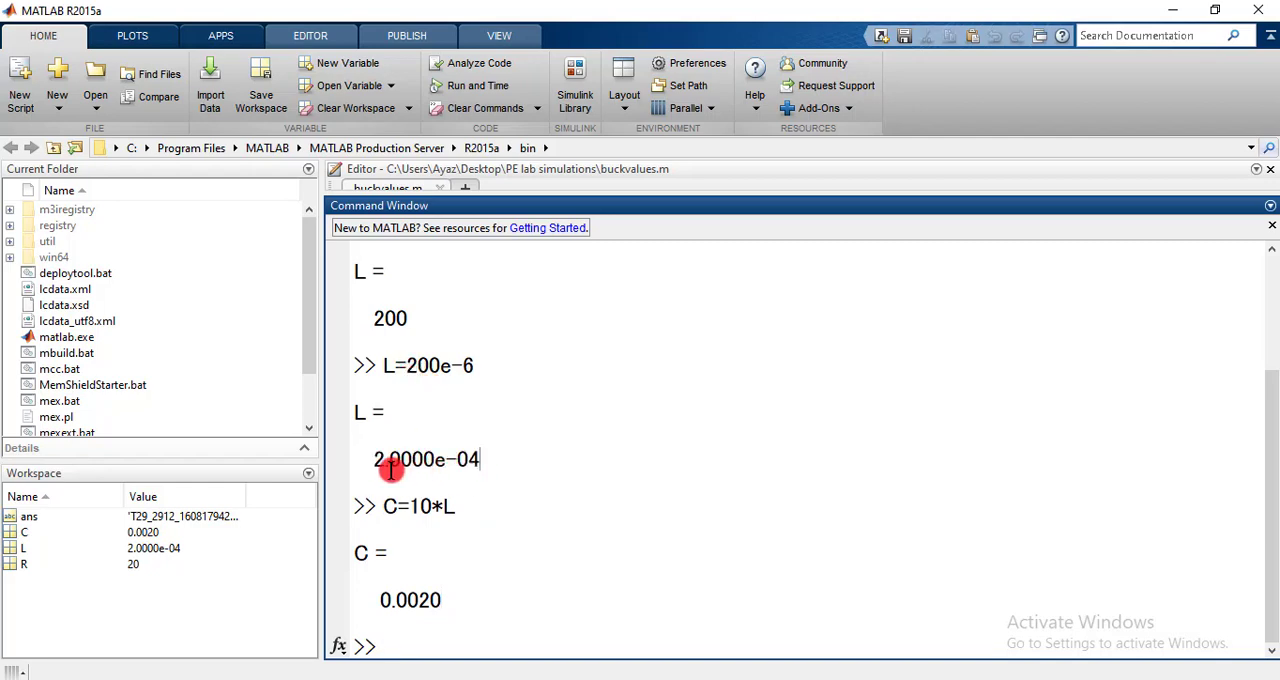
drag(374, 460, 482, 462)
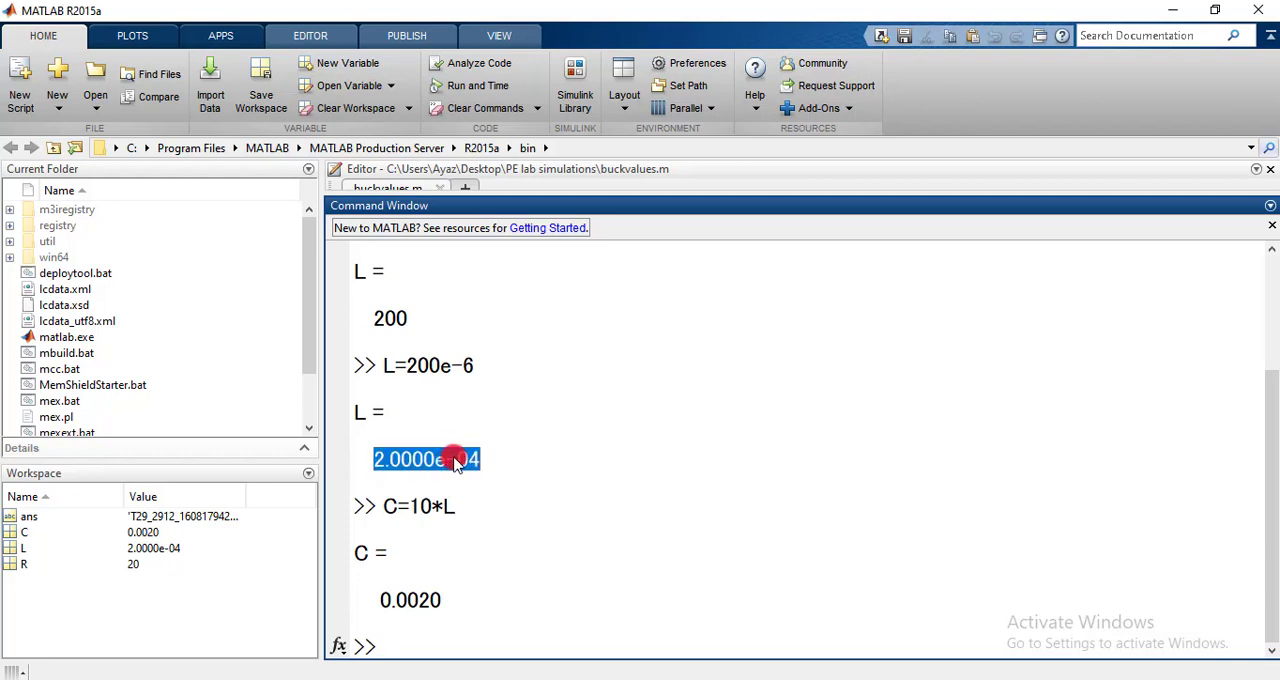
right_click(455, 459)
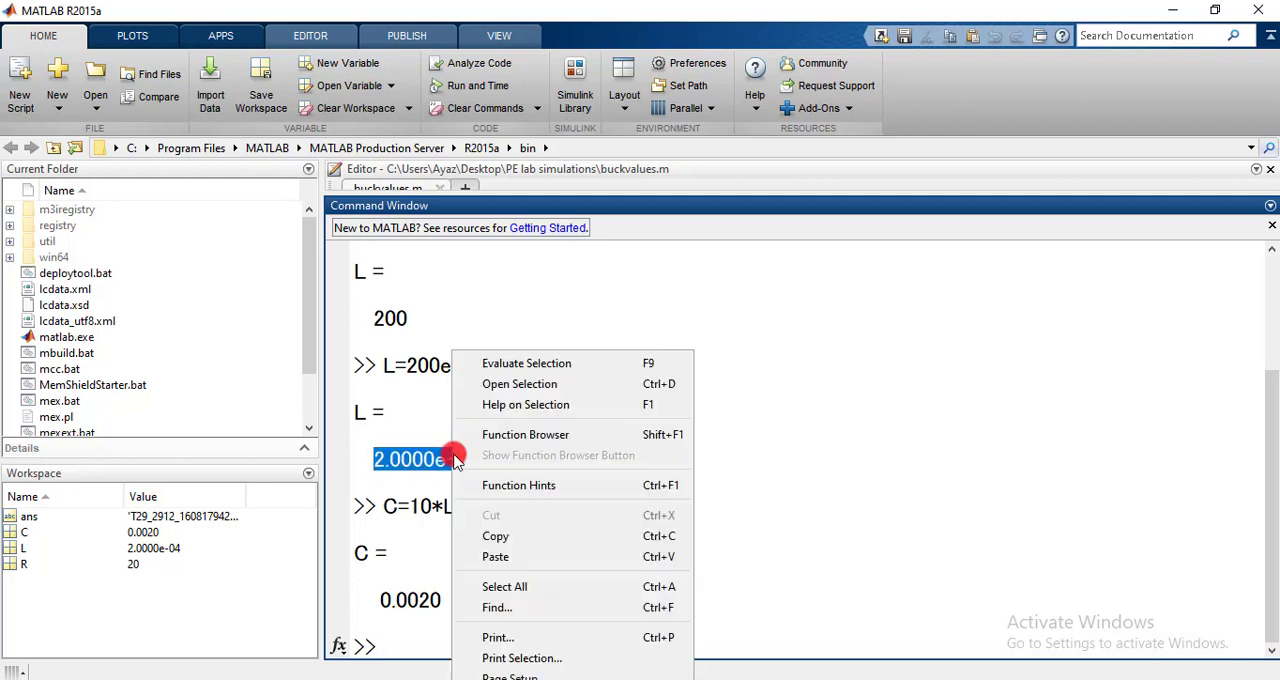
click(495, 537)
- Switch back to the Simulink model and set the inductance of L to the copied 2.0000e-04 H
mouse_move(660, 672)
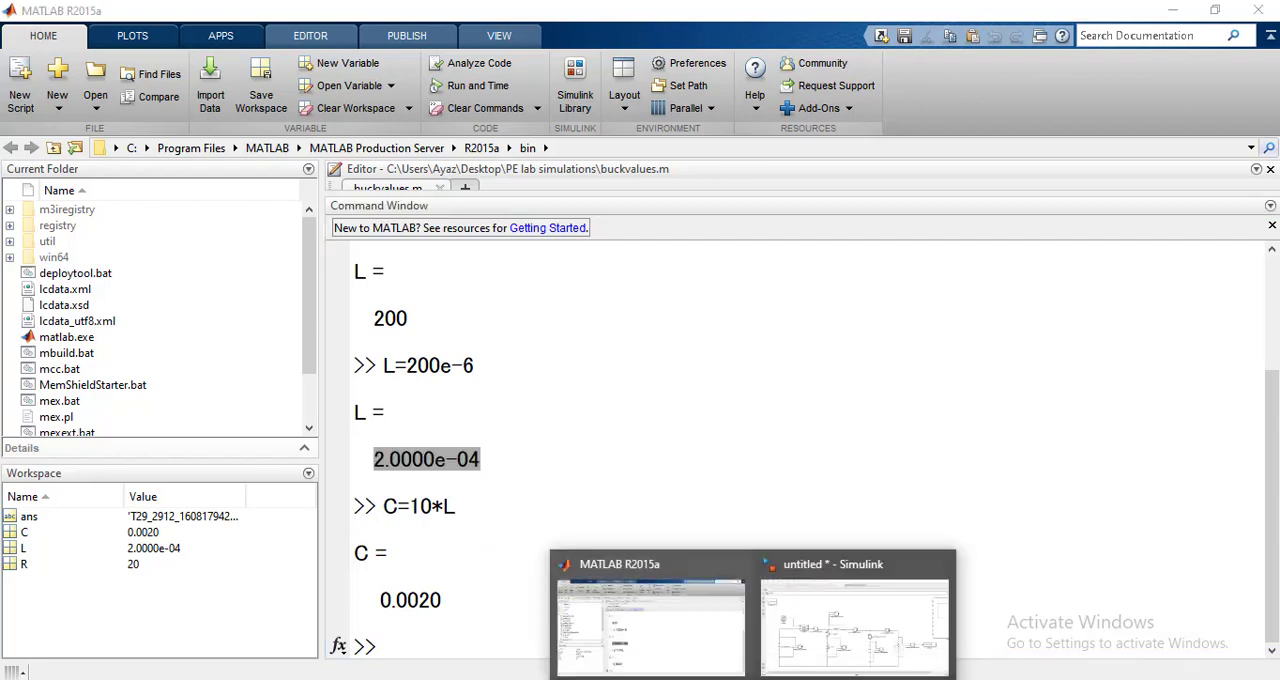
click(790, 615)
double_click(523, 363)
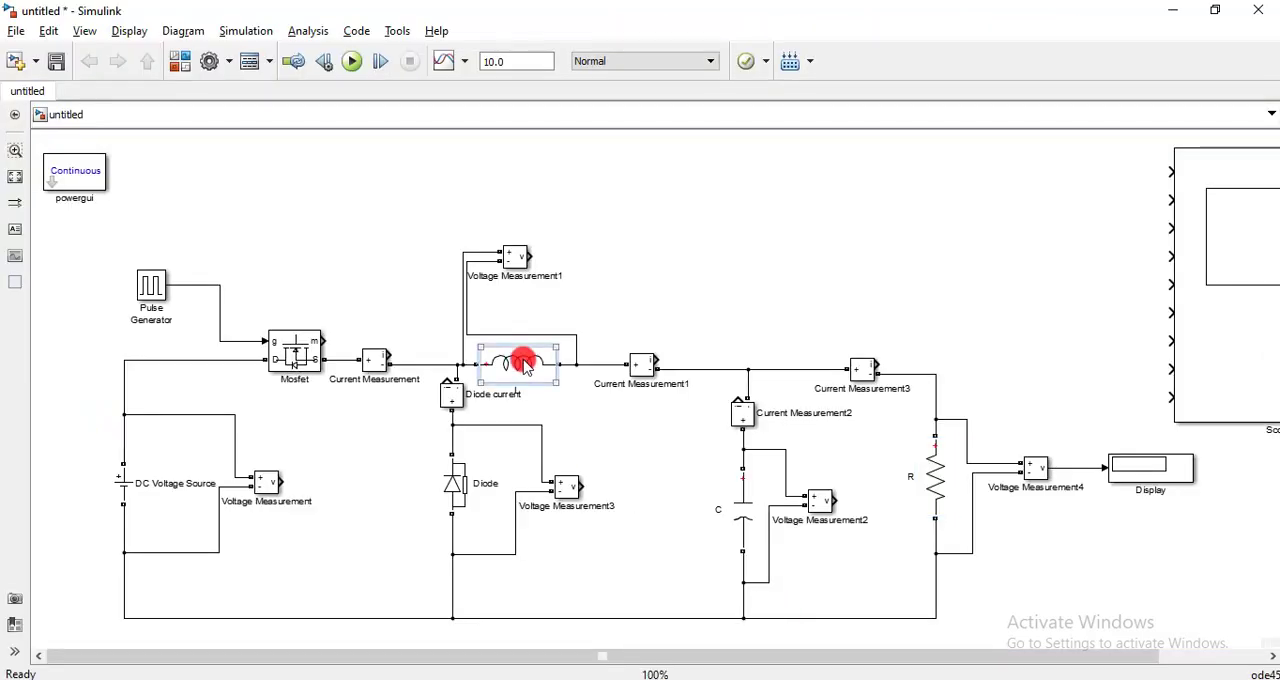
double_click(517, 364)
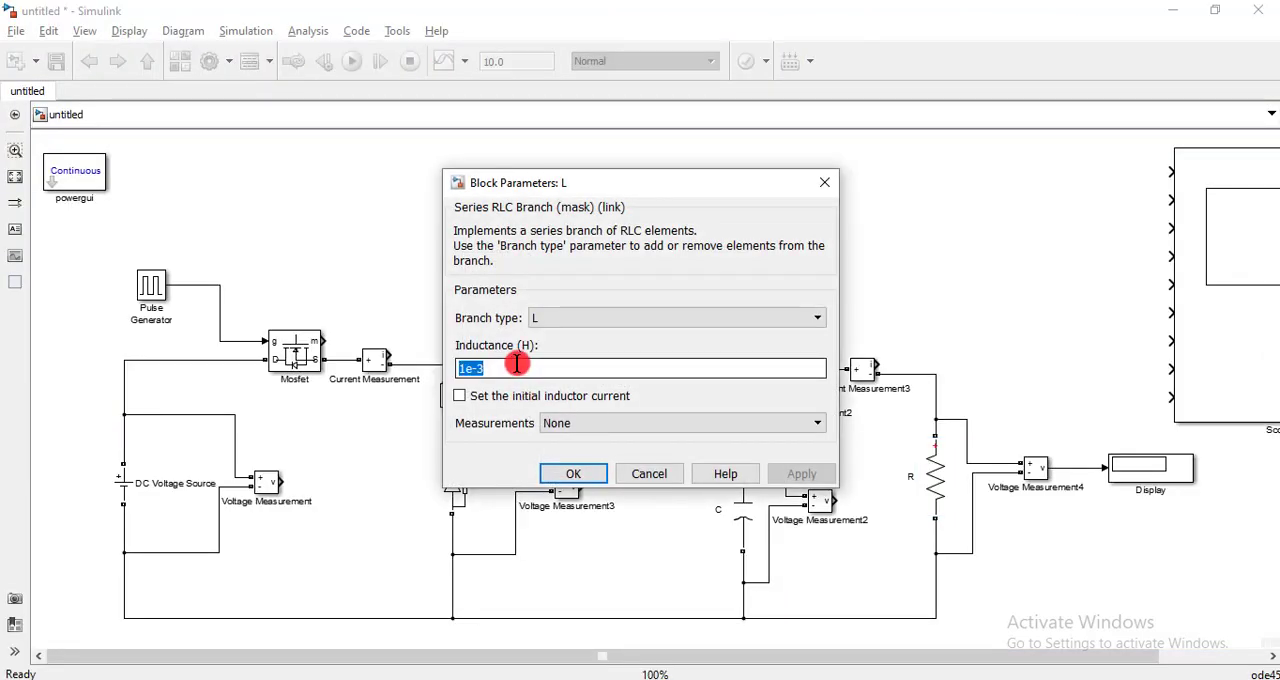
key(ctrl+v)
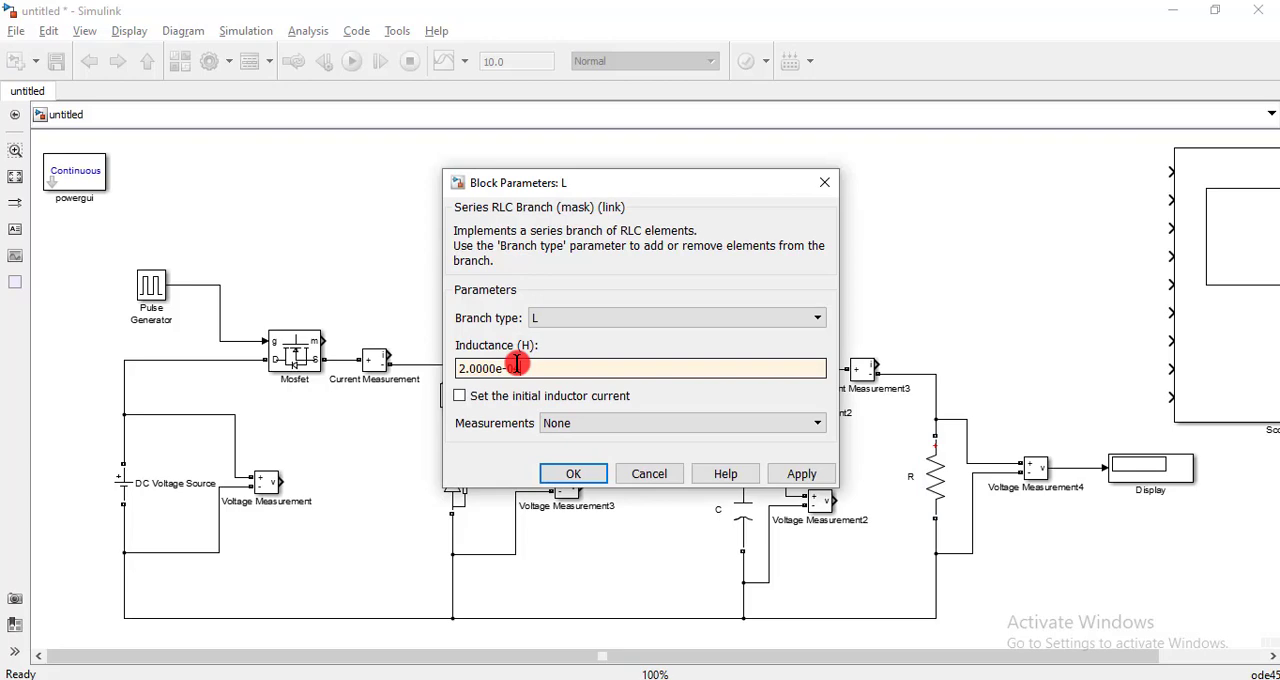
click(573, 473)
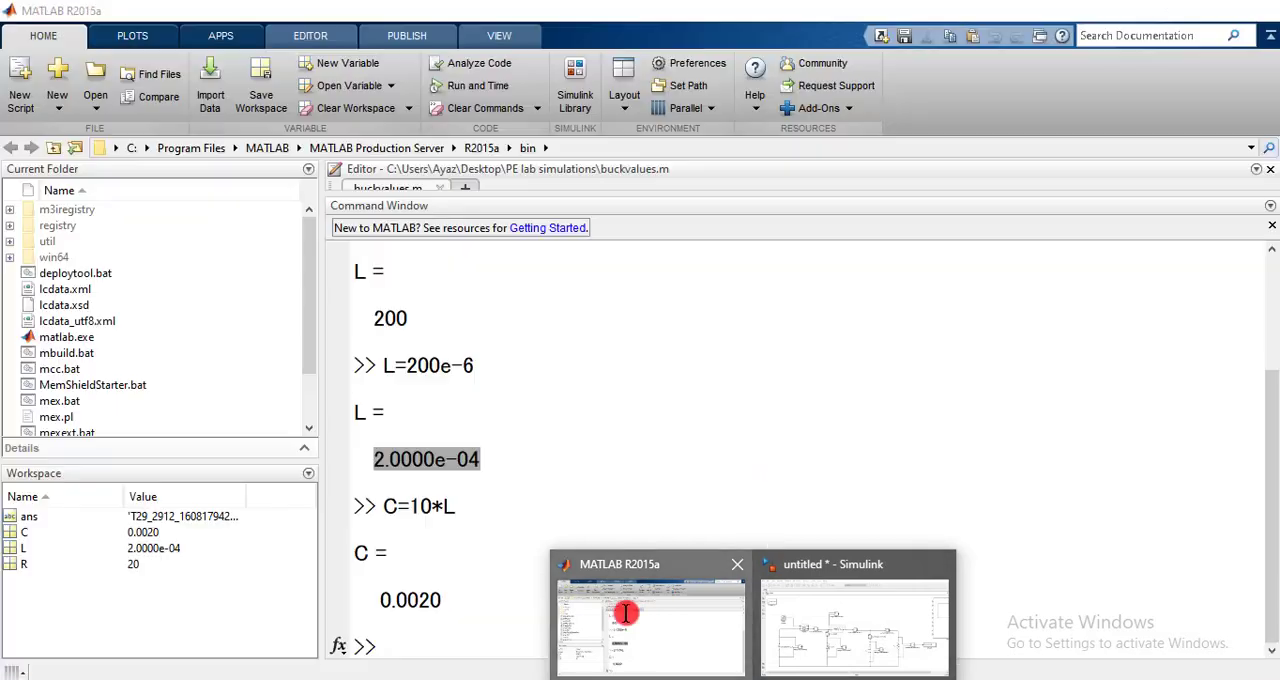
- Return to the MATLAB command window and copy the result of C=10*L
click(623, 569)
drag(383, 604, 438, 598)
right_click(438, 598)
click(478, 540)
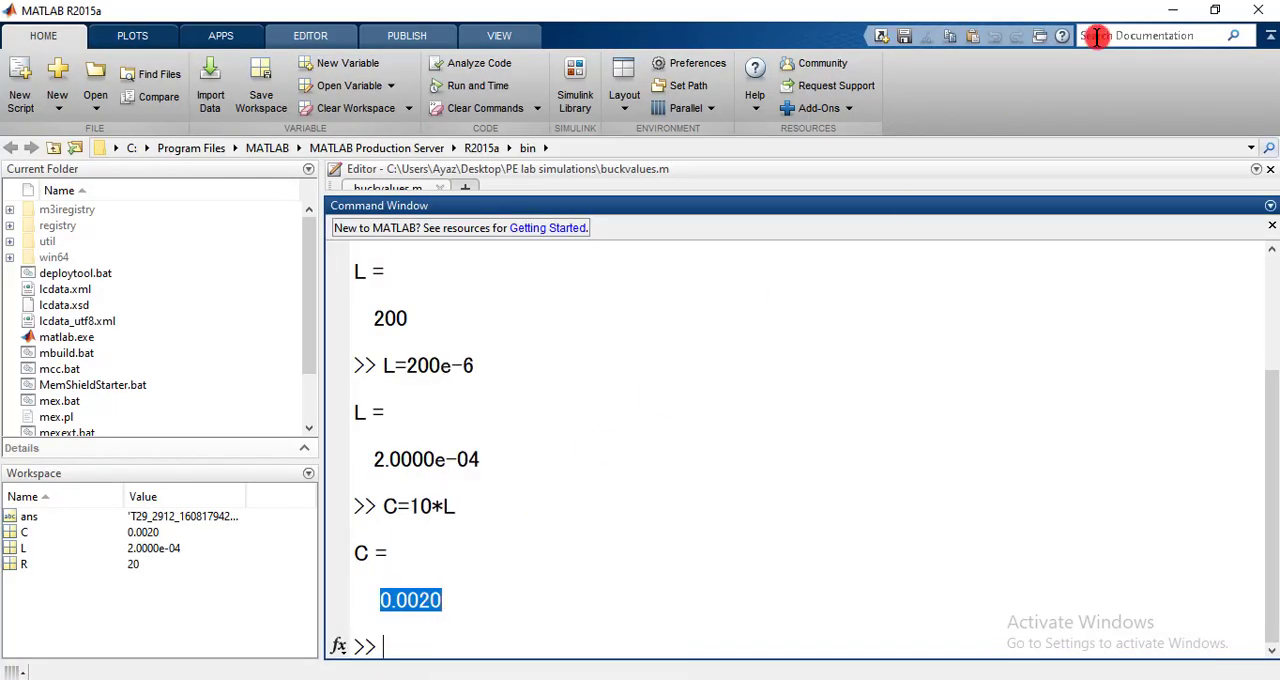
- Switch back to the Simulink model and set the capacitance of C to the copied 0.0020 F
click(1173, 10)
click(750, 505)
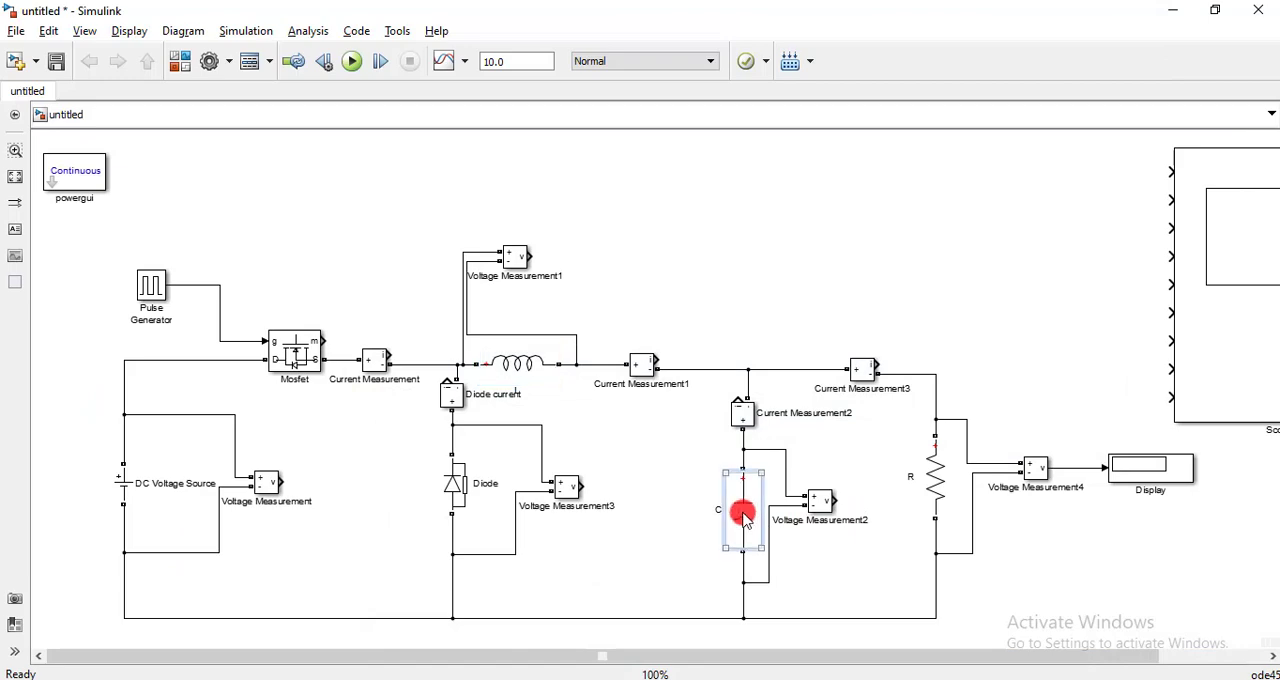
double_click(750, 505)
drag(463, 368, 538, 370)
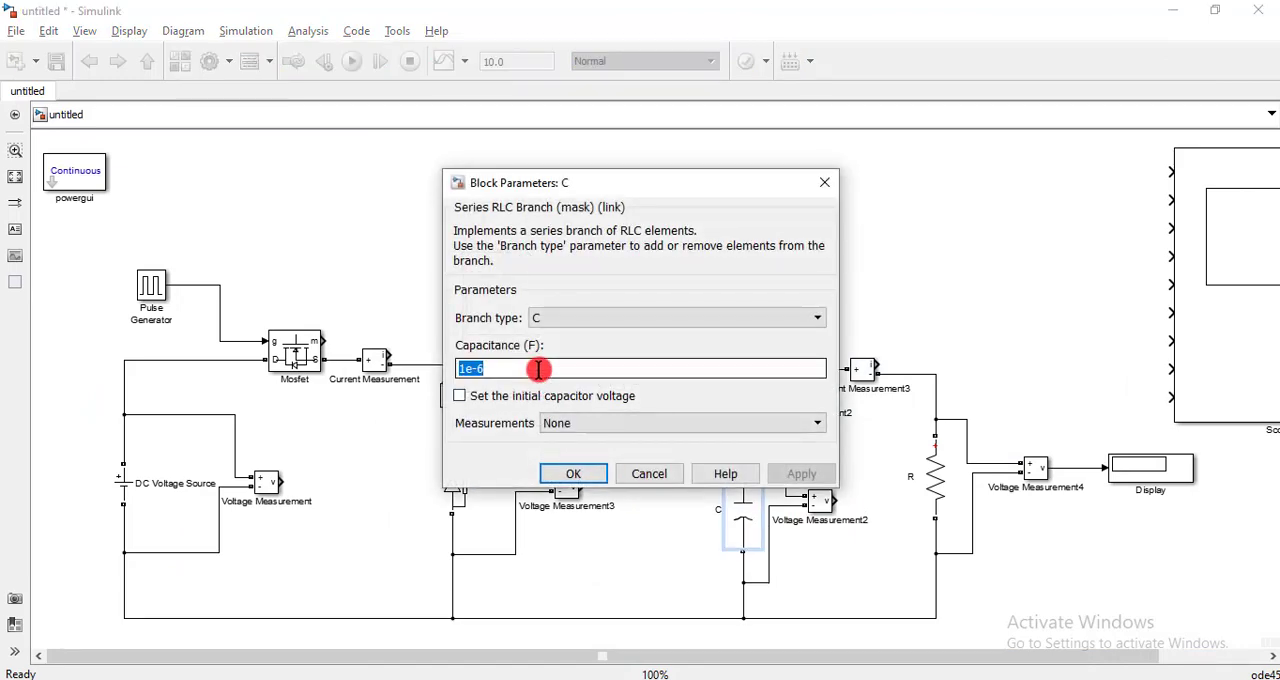
key(ctrl+v)
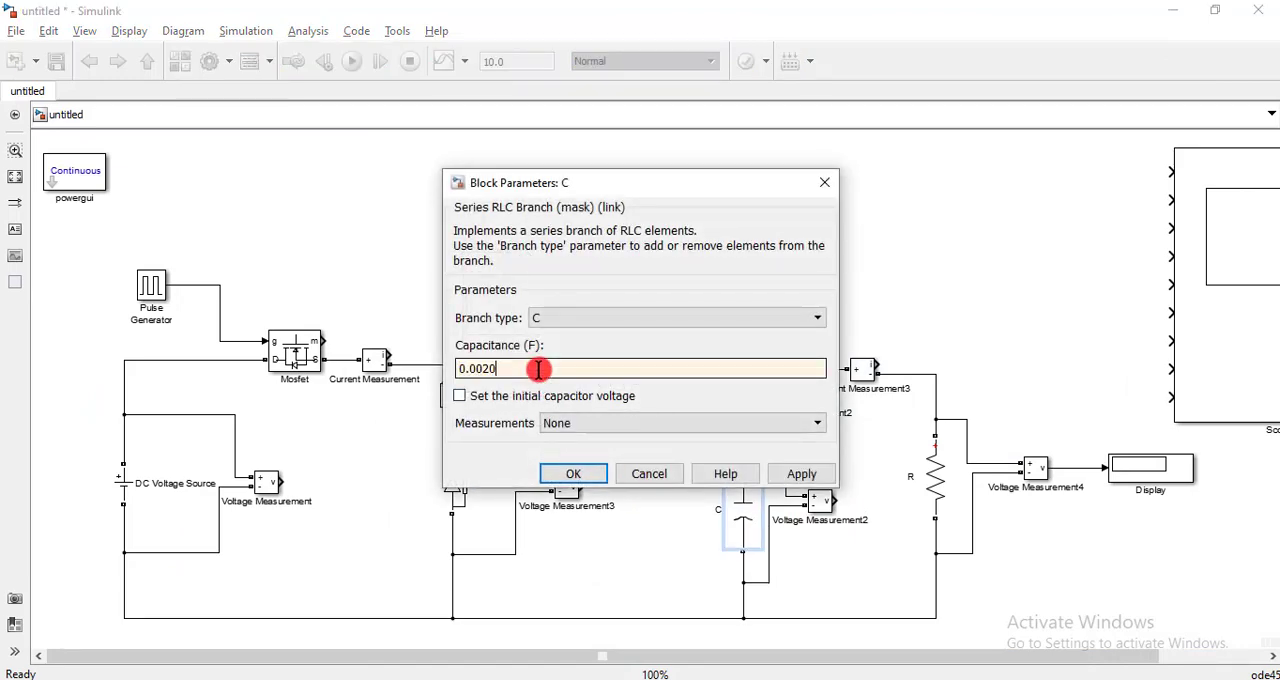
click(556, 472)
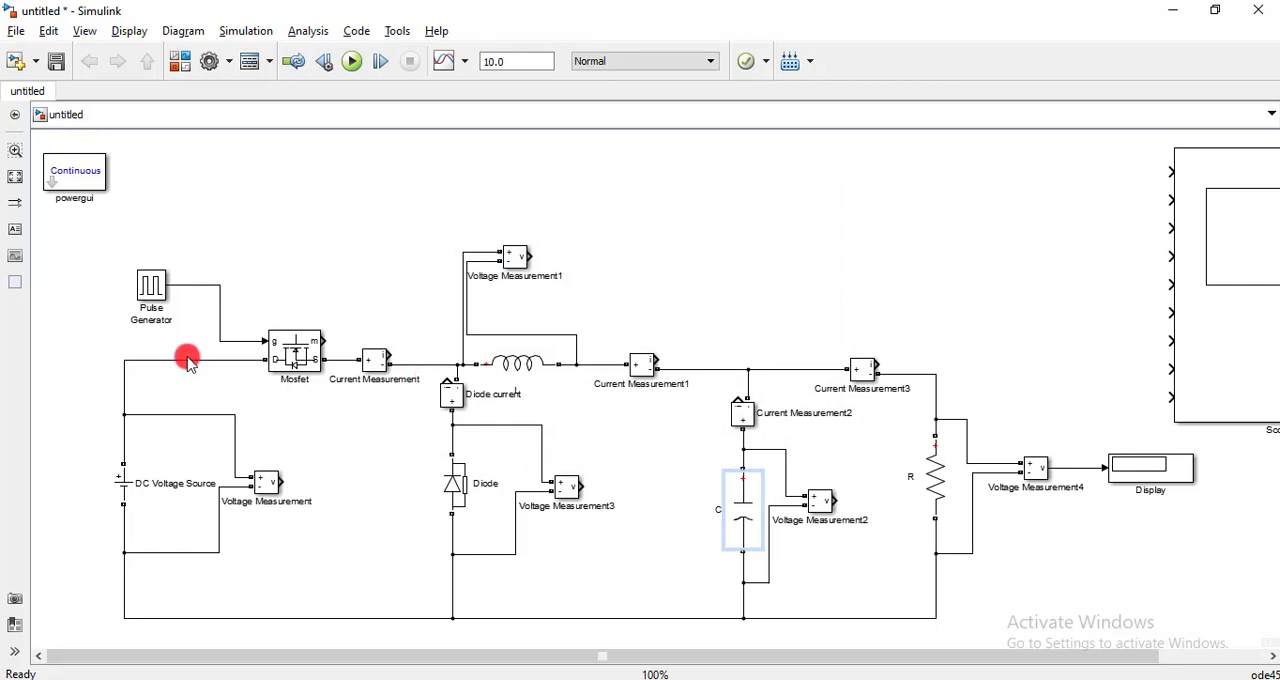
- Review the block parameters of the DC voltage source, inductor L, capacitor C and load resistor R
double_click(130, 497)
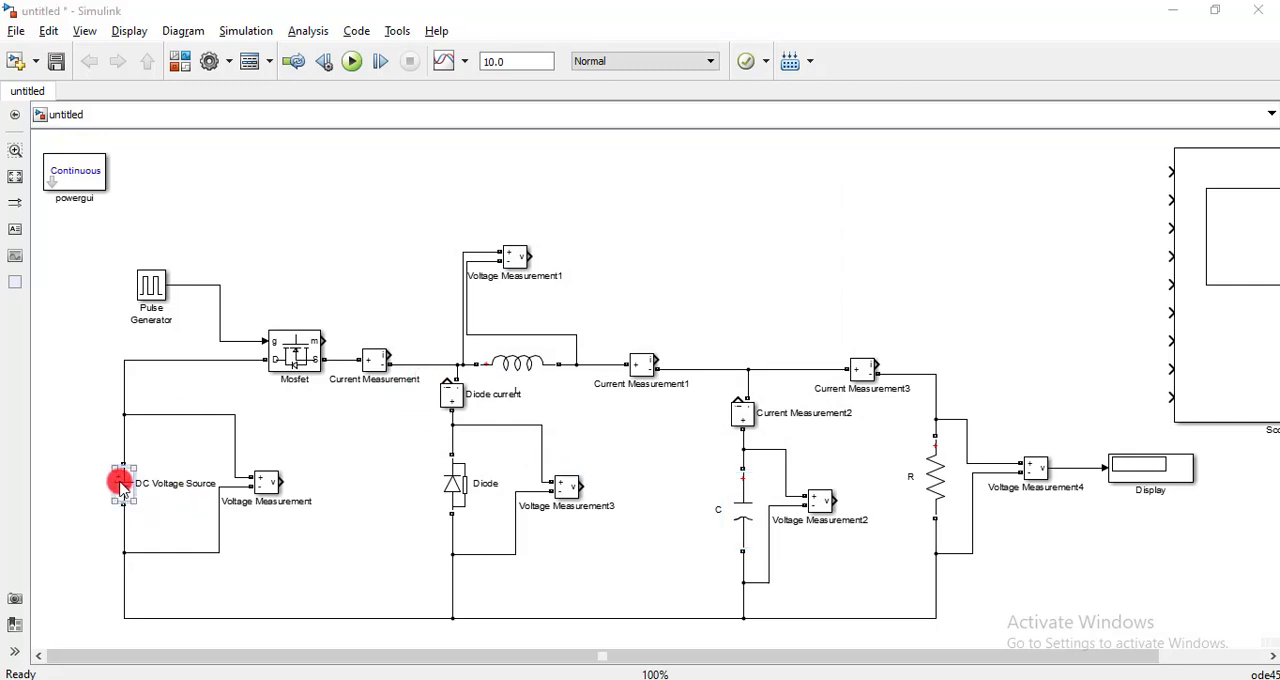
click(480, 352)
click(571, 431)
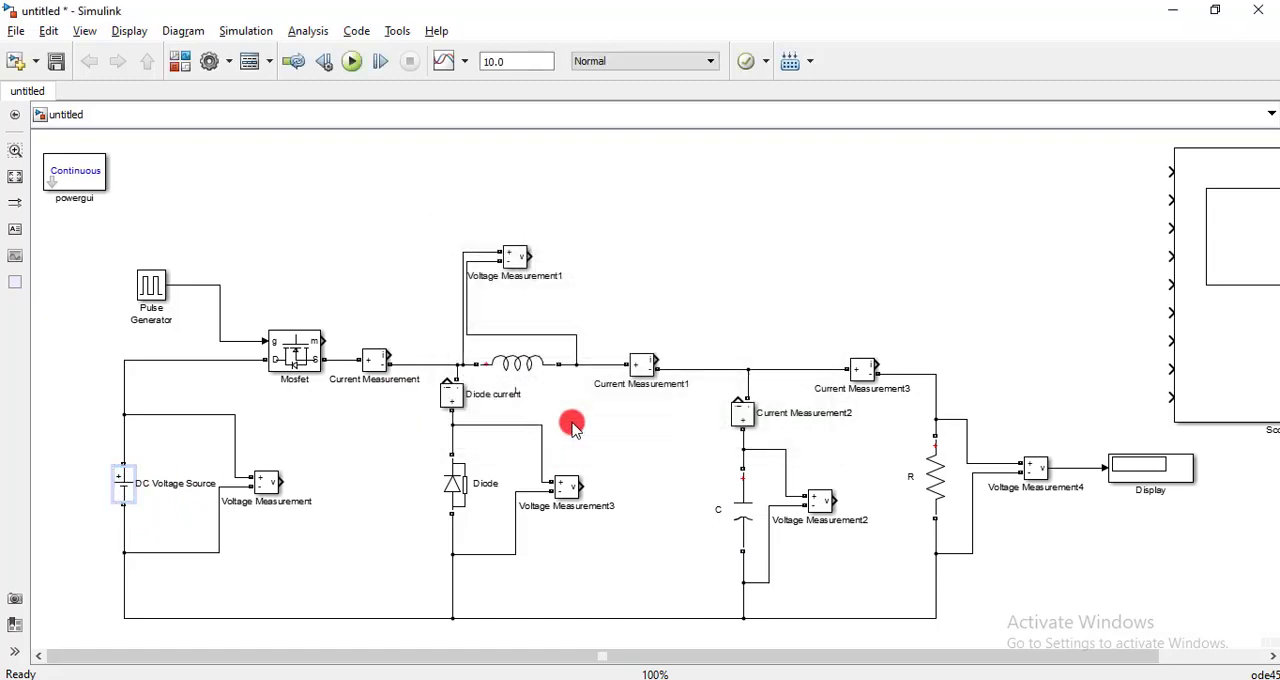
click(518, 366)
double_click(518, 366)
click(503, 368)
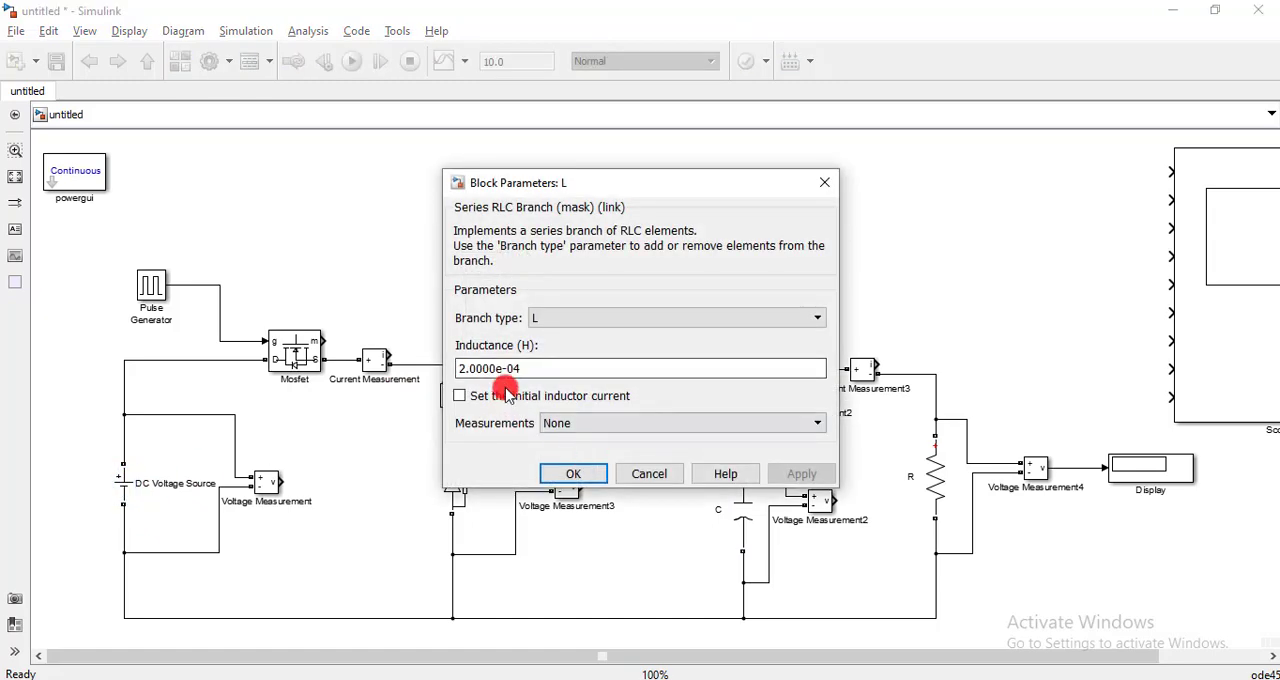
click(610, 470)
click(731, 514)
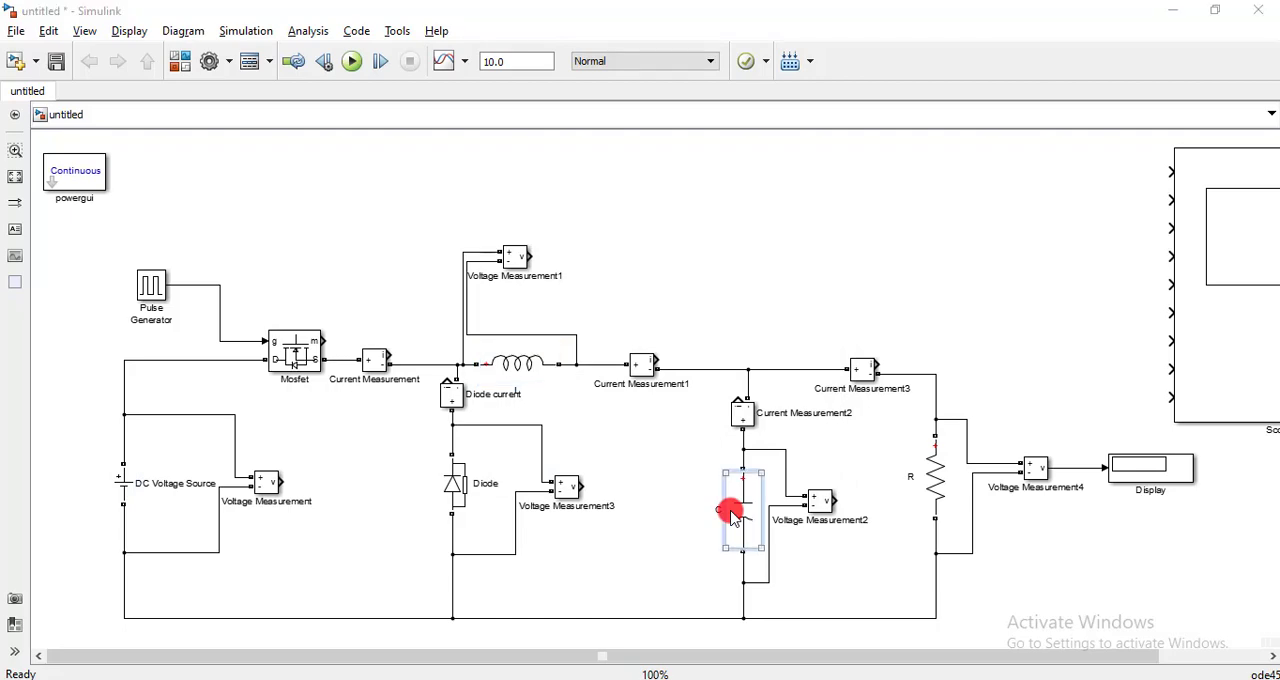
double_click(731, 514)
click(571, 476)
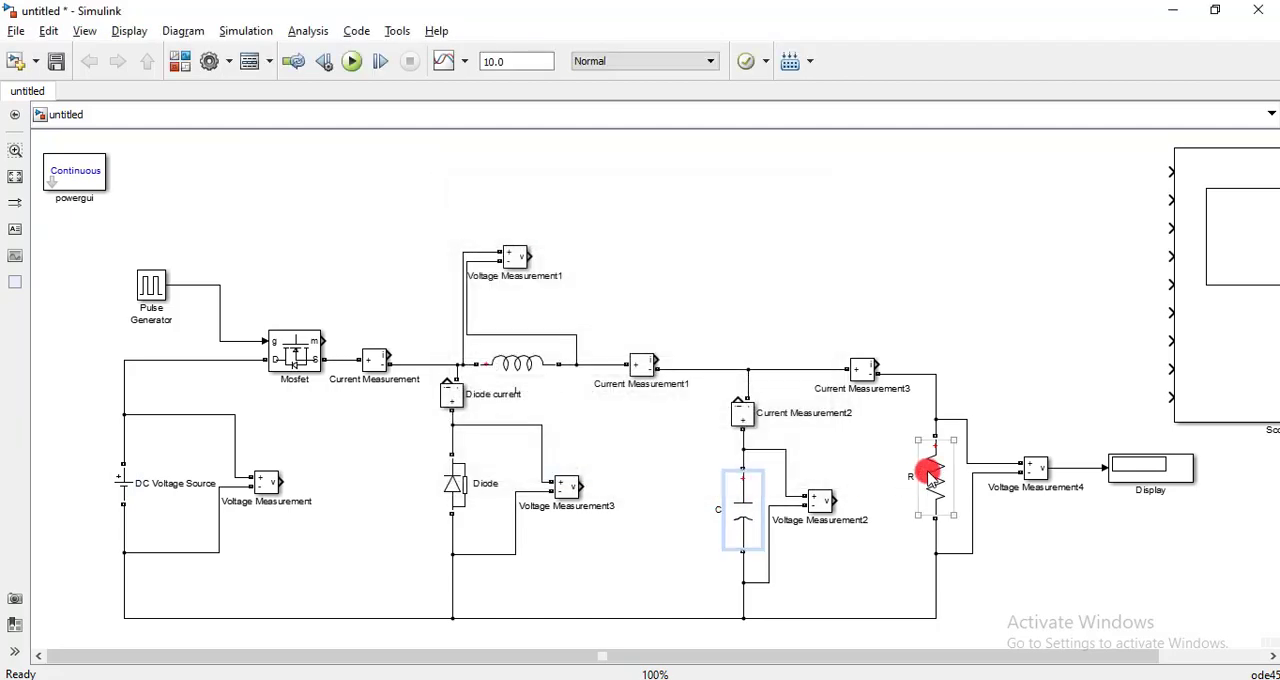
double_click(925, 475)
click(571, 460)
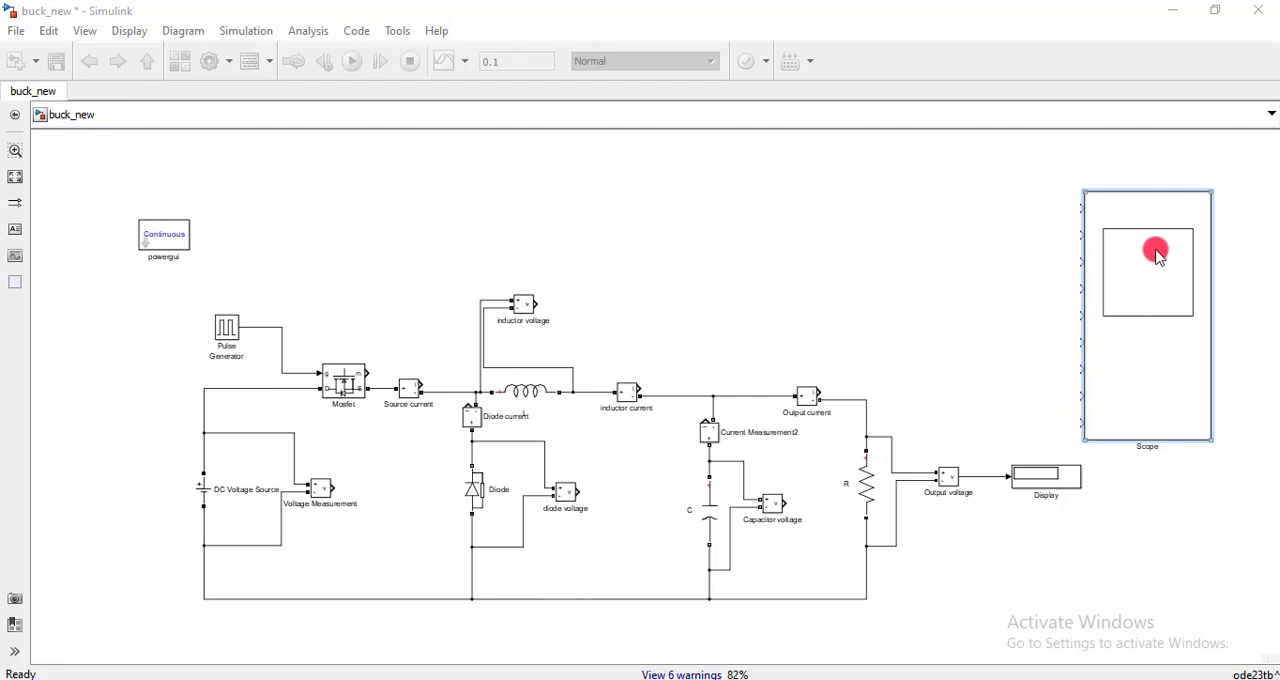
- Set the scope's number of axes to 3 in the buck_new model and minimize the scope window
double_click(1140, 277)
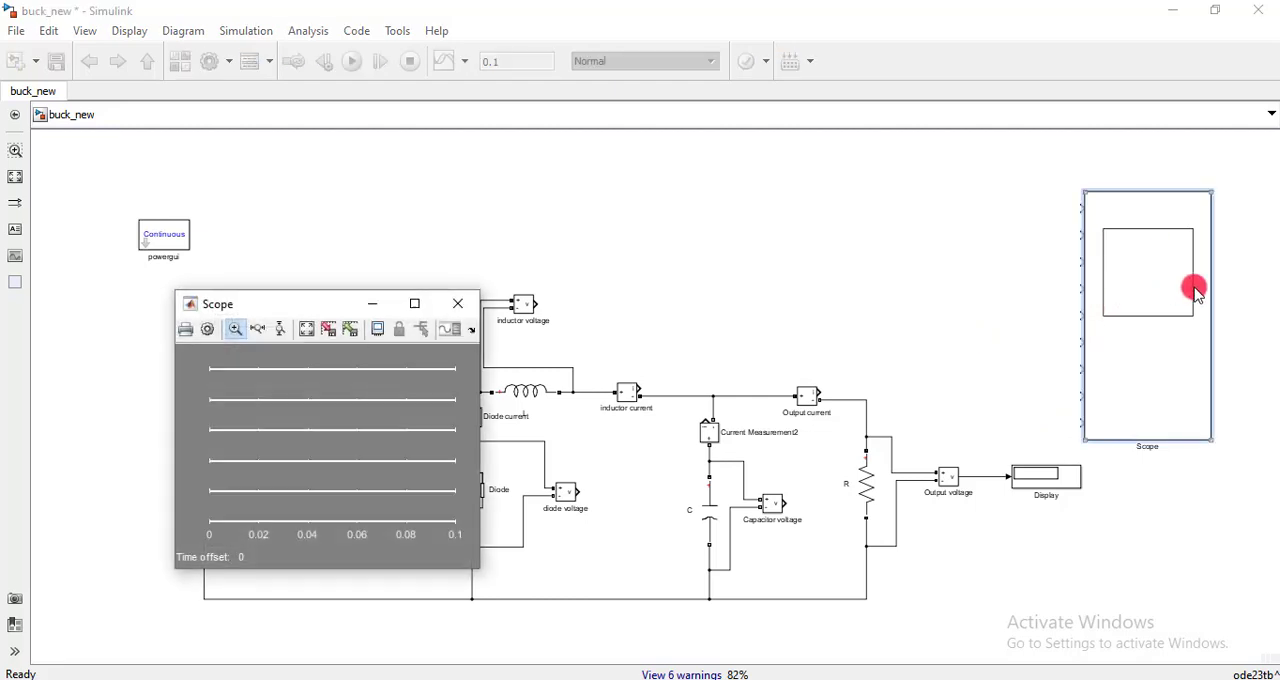
click(207, 329)
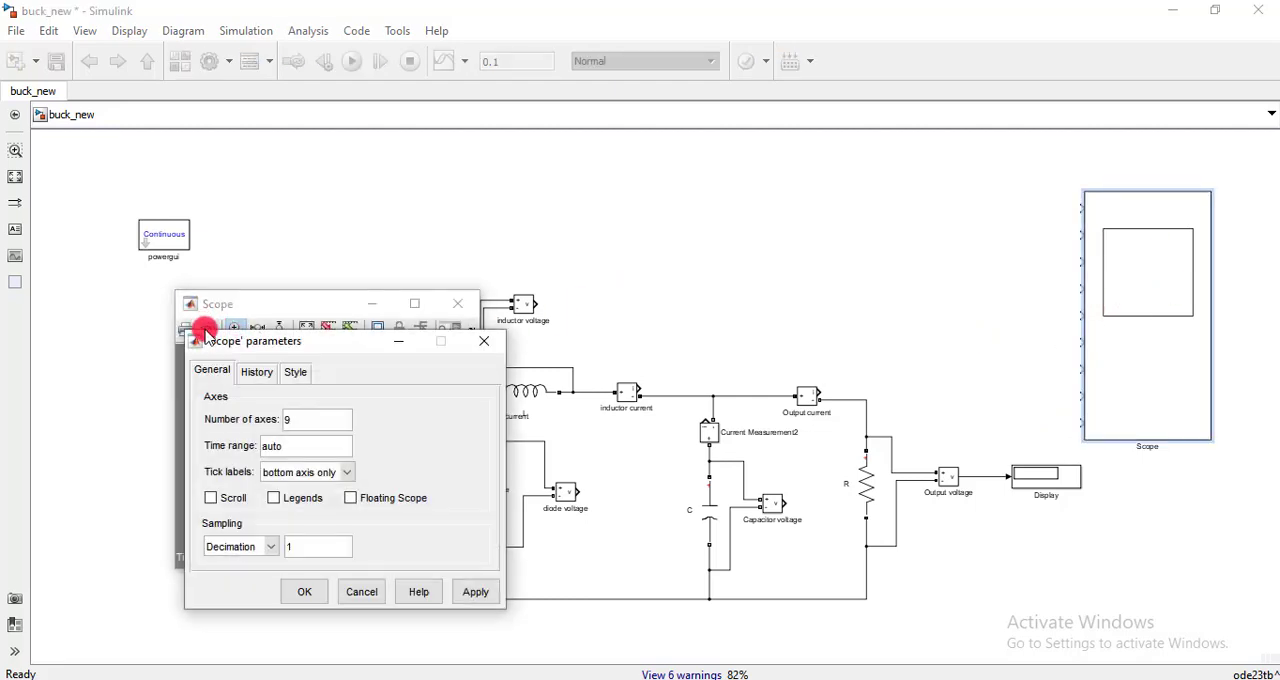
double_click(313, 420)
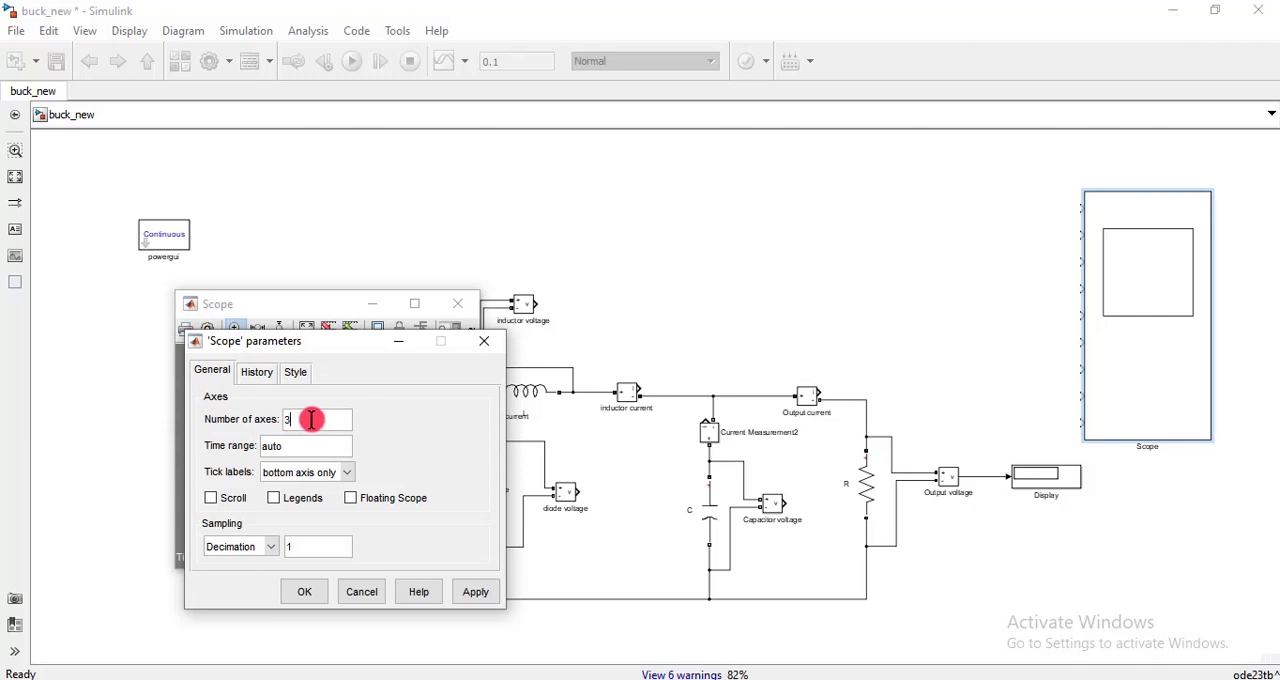
click(476, 591)
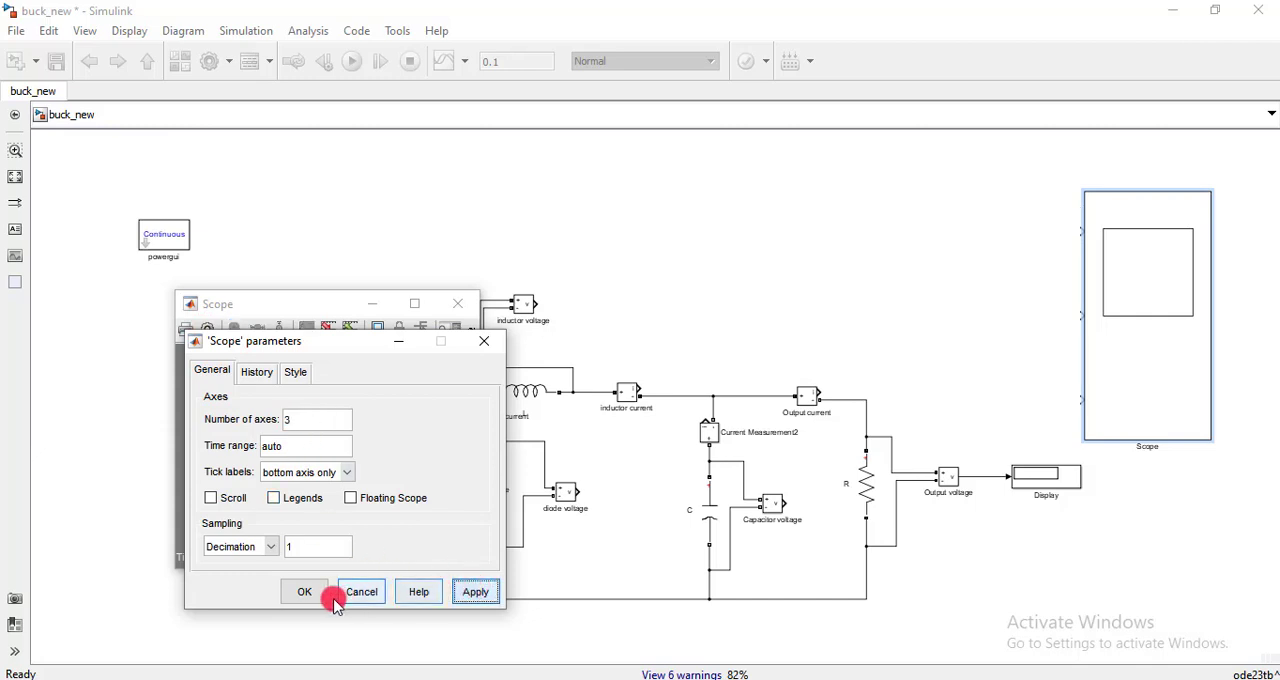
click(304, 593)
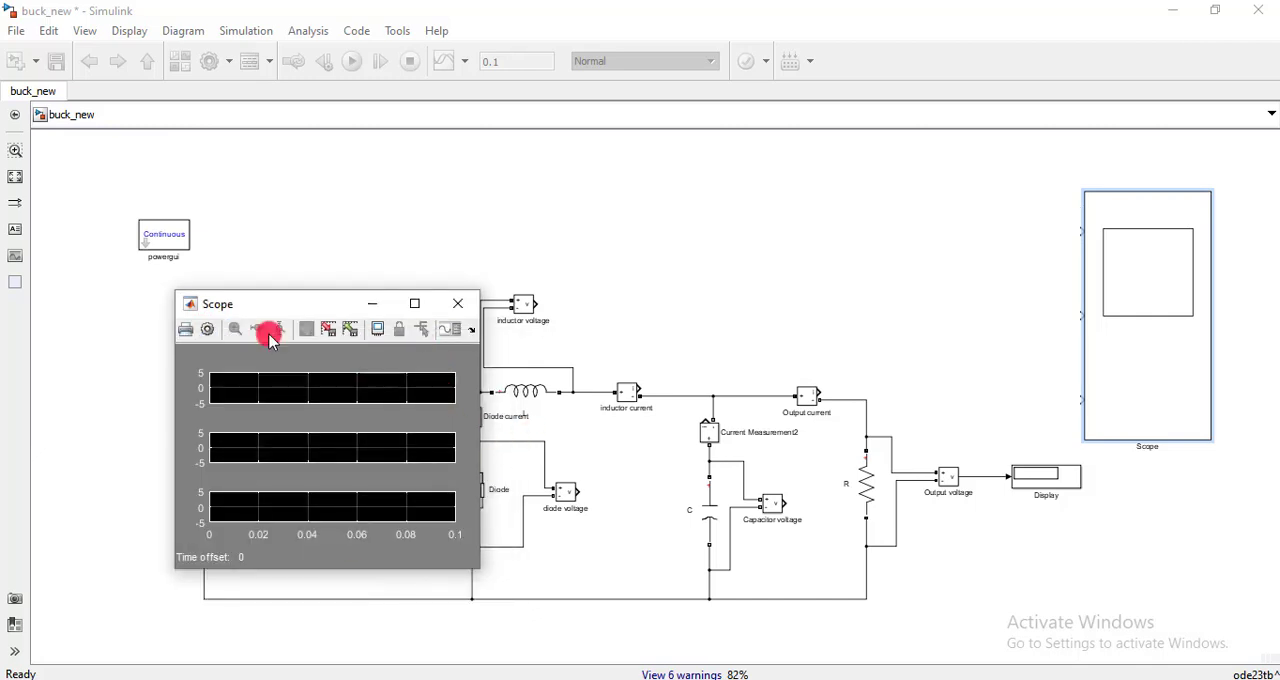
drag(284, 303, 195, 372)
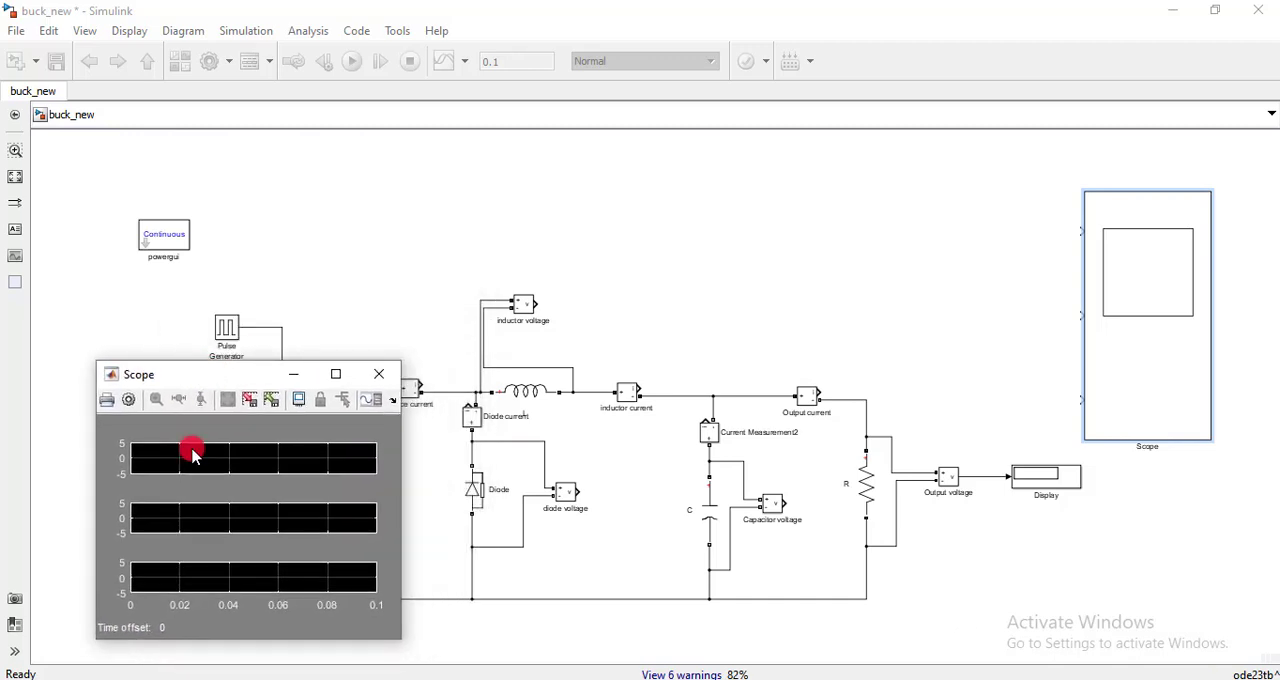
click(294, 371)
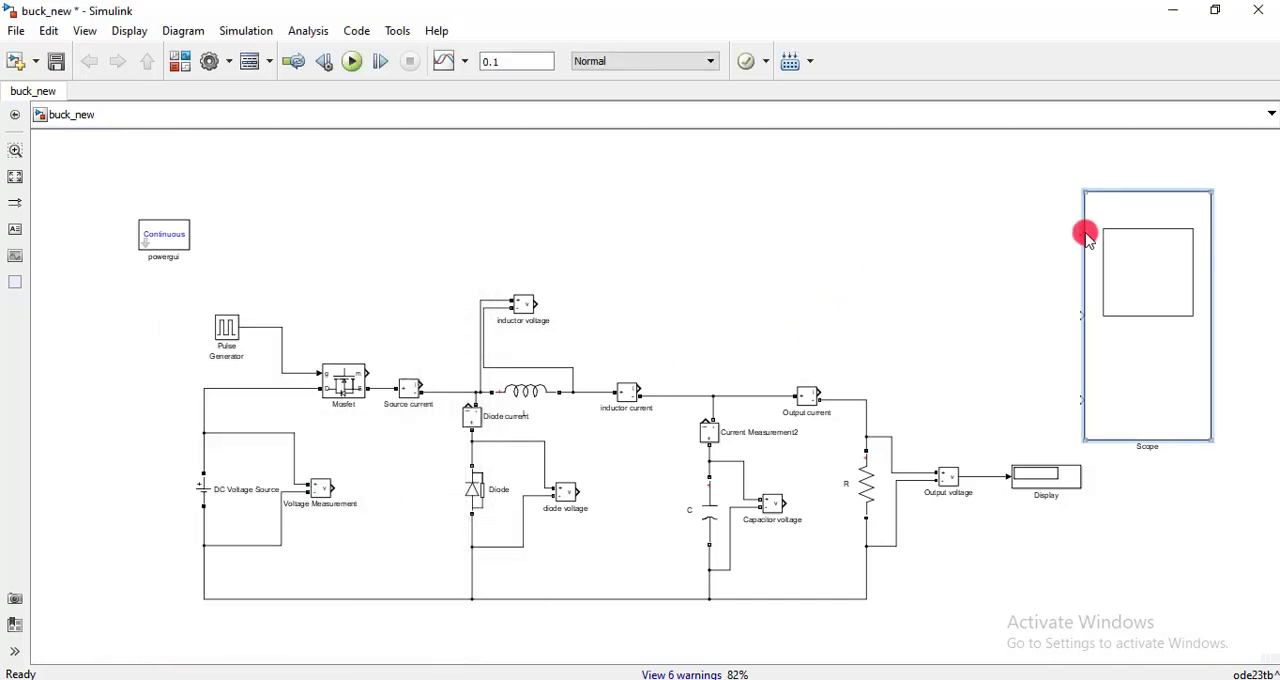
- Wire the scope's three inputs to the pulse generator, inductor current and output voltage signals, and run the simulation
mouse_move(1086, 234)
mouse_down()
mouse_move(965, 231)
mouse_move(351, 283)
mouse_move(250, 330)
mouse_up()
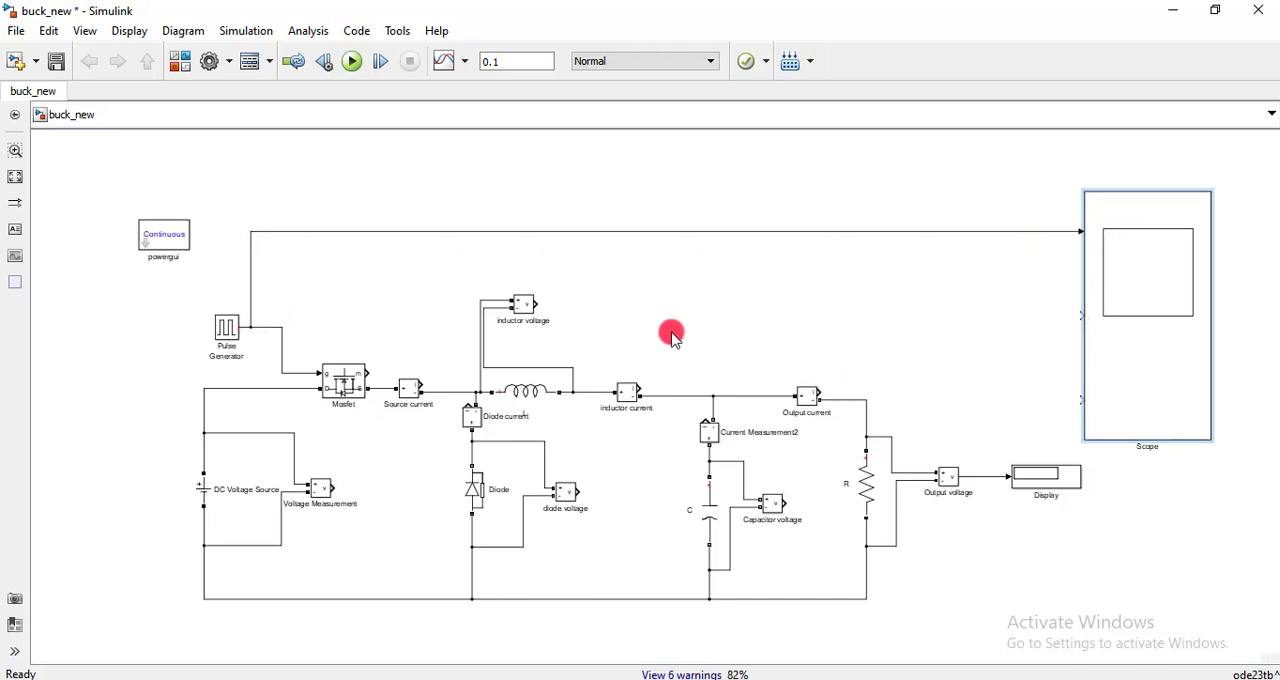
drag(1082, 314, 640, 390)
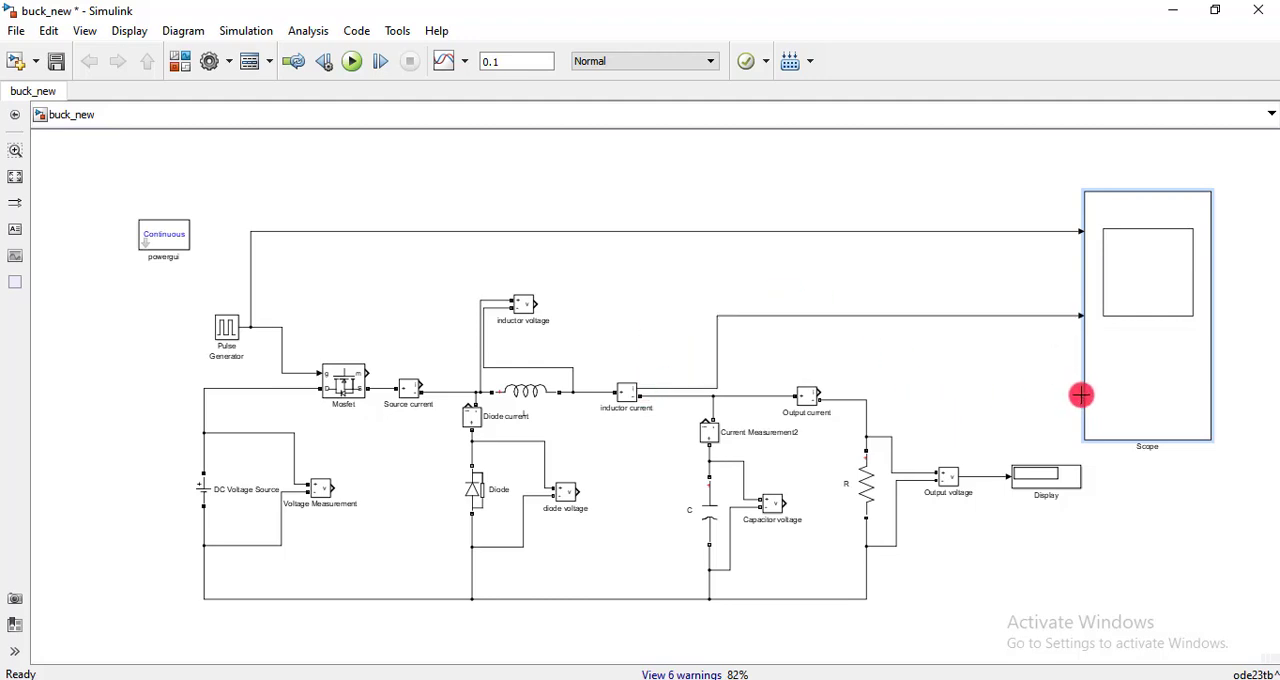
drag(1081, 395, 979, 477)
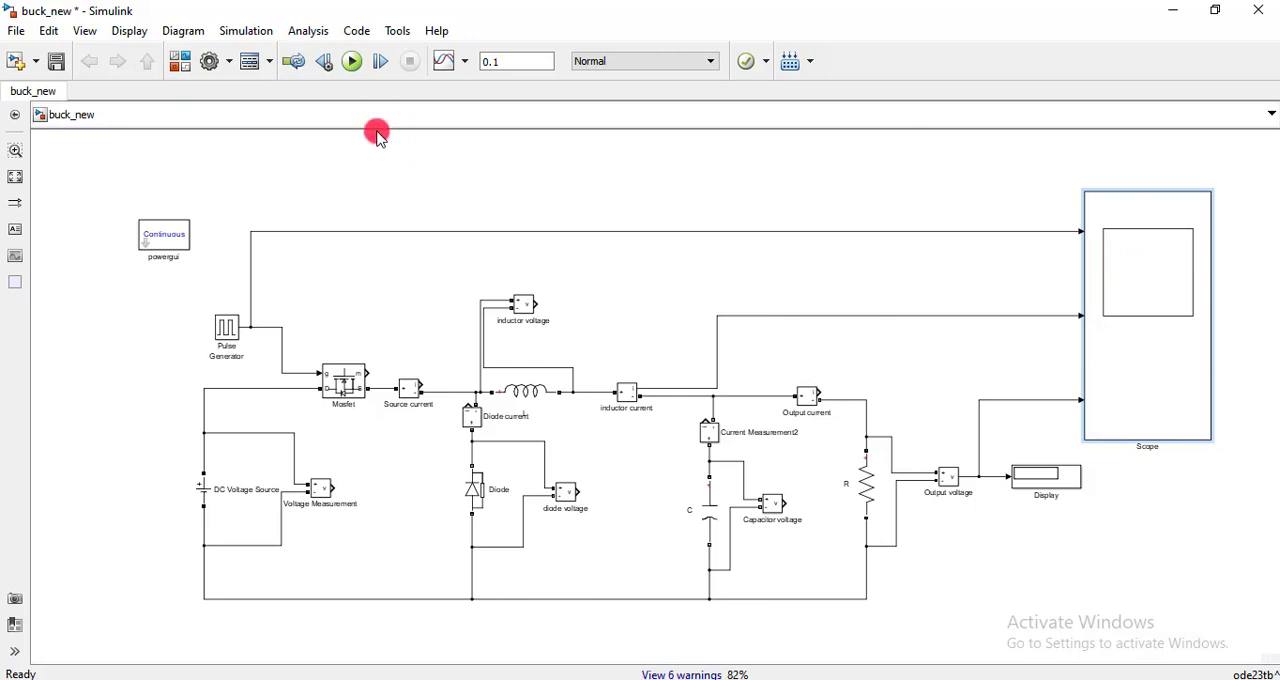
click(352, 65)
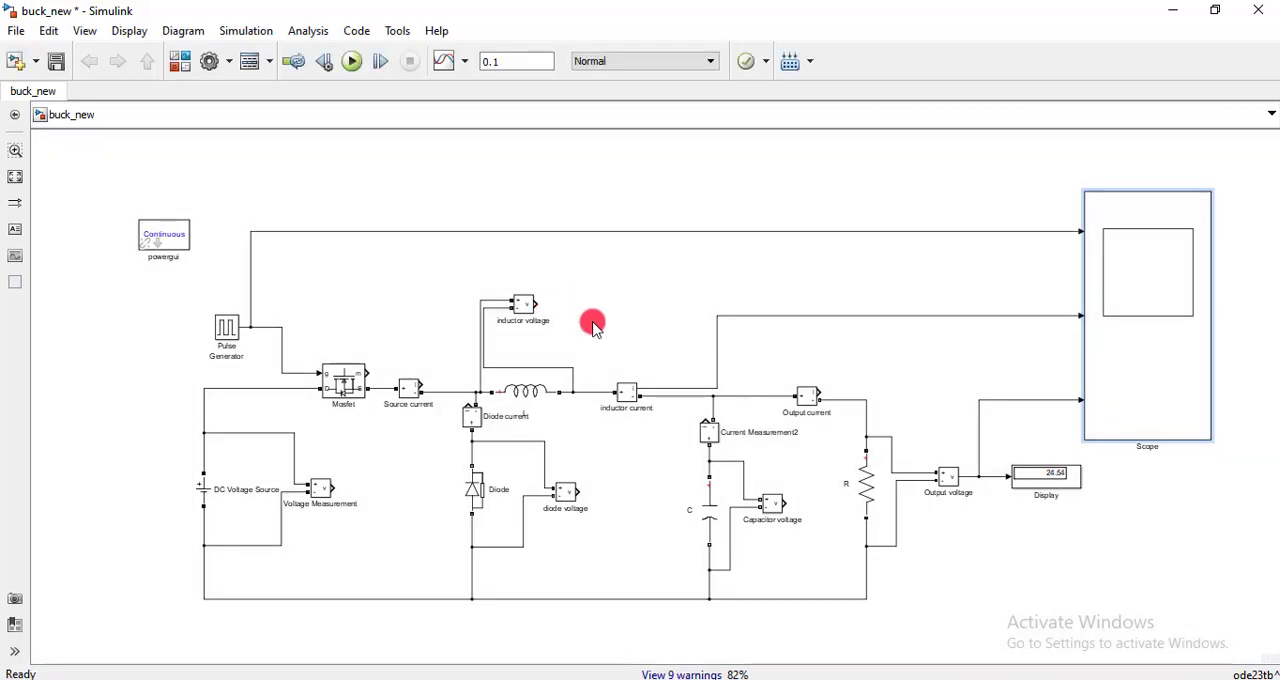
- Check the amplitude of the DC voltage source and the period and pulse width of the pulse generator
click(473, 503)
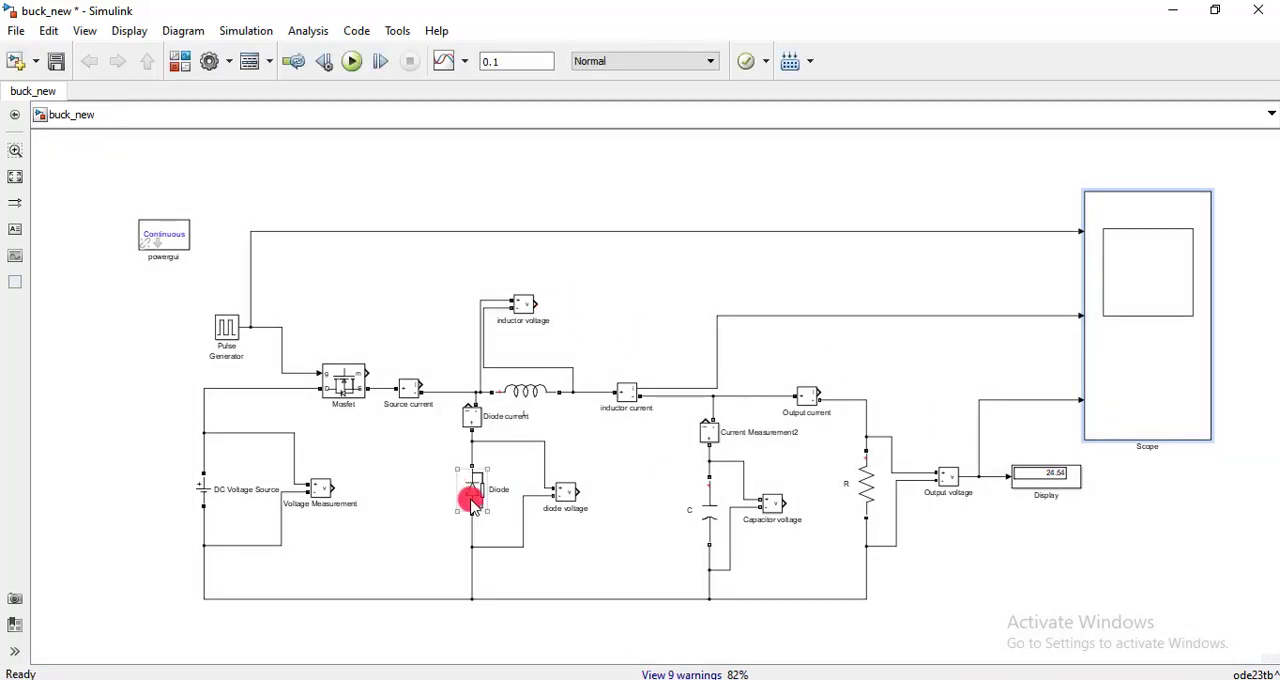
double_click(206, 489)
click(462, 353)
text(50)
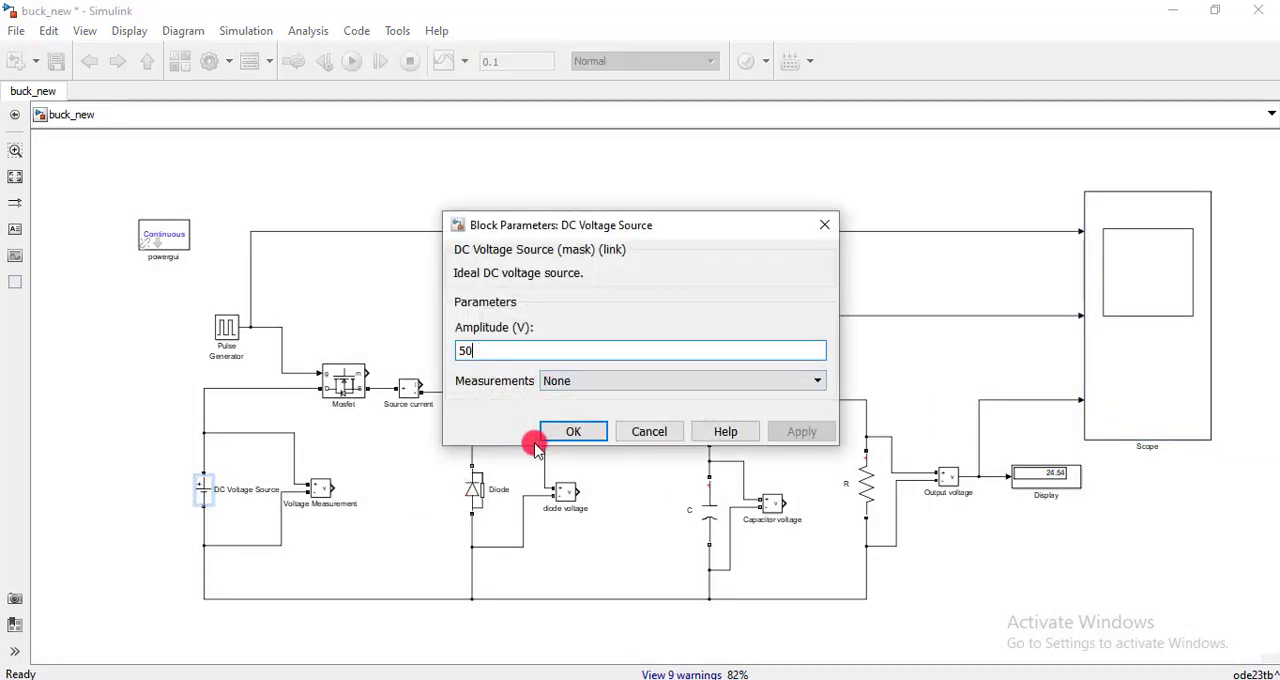
click(566, 433)
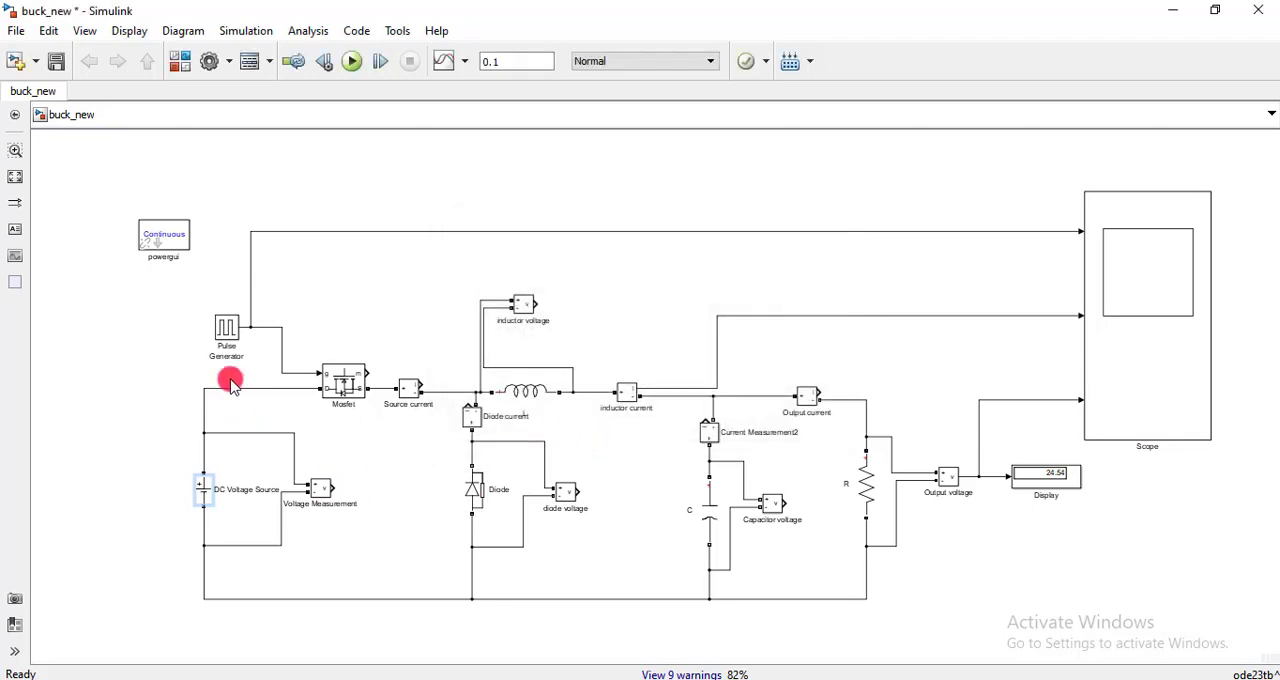
click(225, 330)
double_click(225, 330)
scroll(286, 517, down, 2)
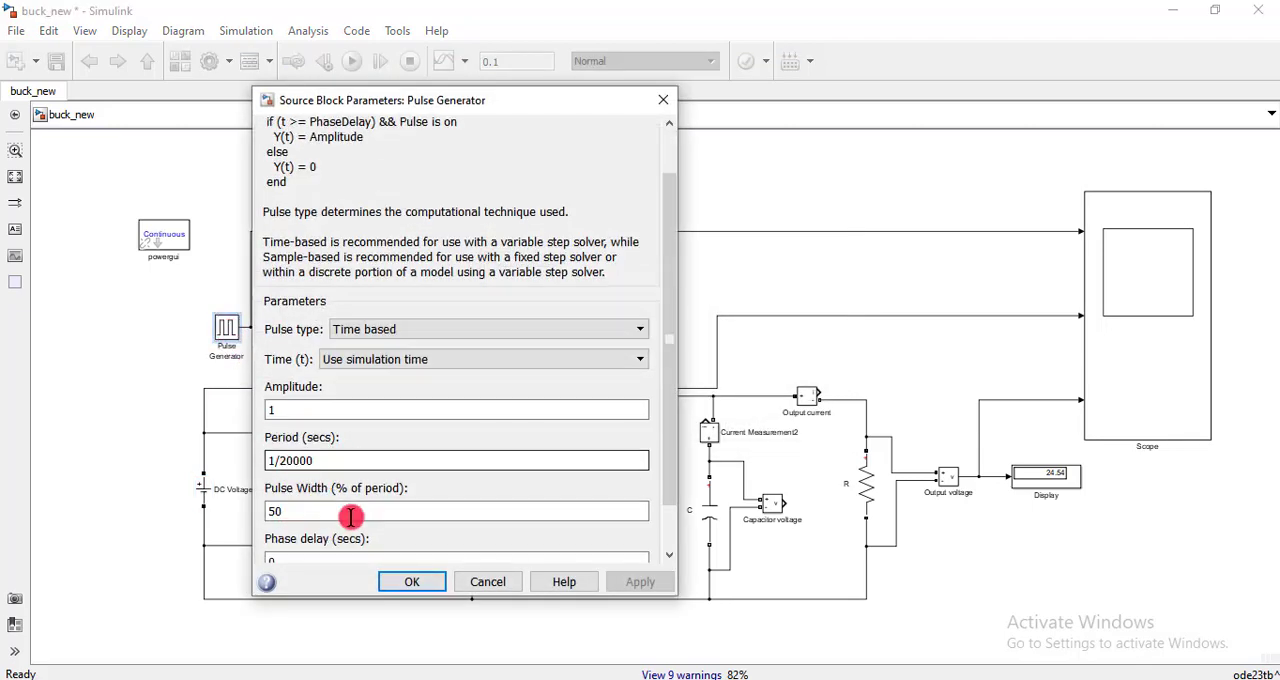
click(414, 578)
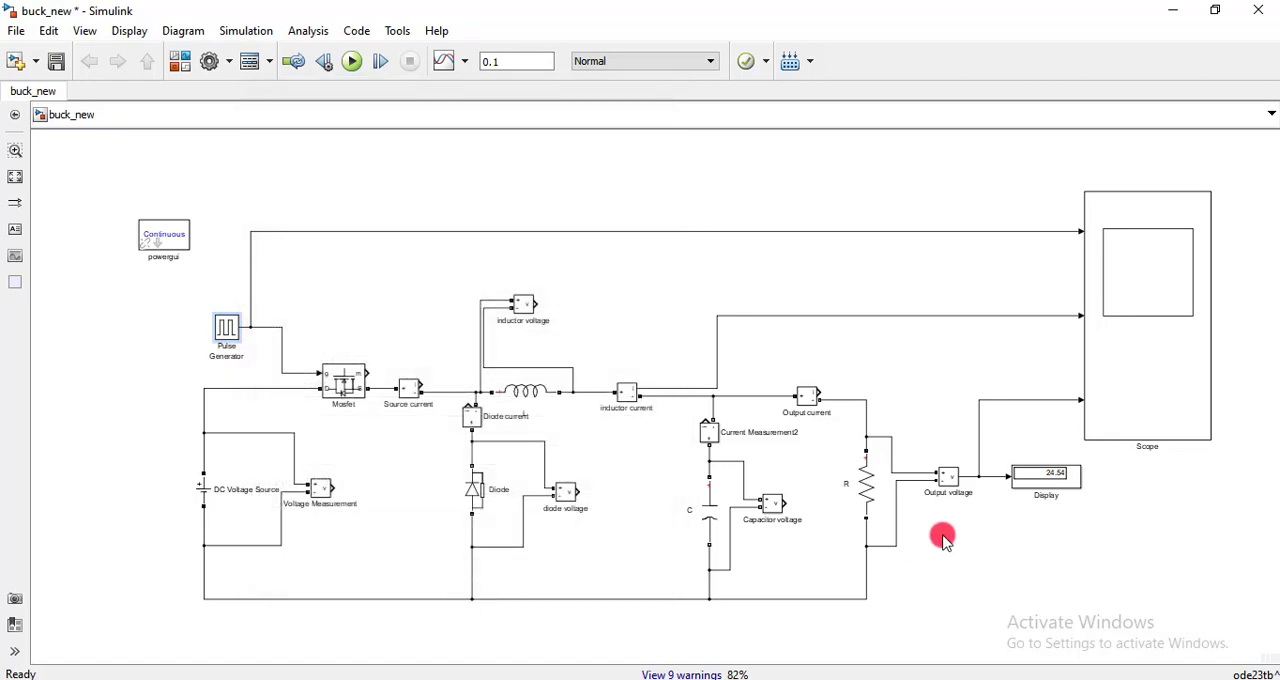
- Examine the output voltage reading on the Display block and compare it with the DC source input
click(1052, 492)
scroll(1055, 492, up, 1)
scroll(1058, 492, up, 3)
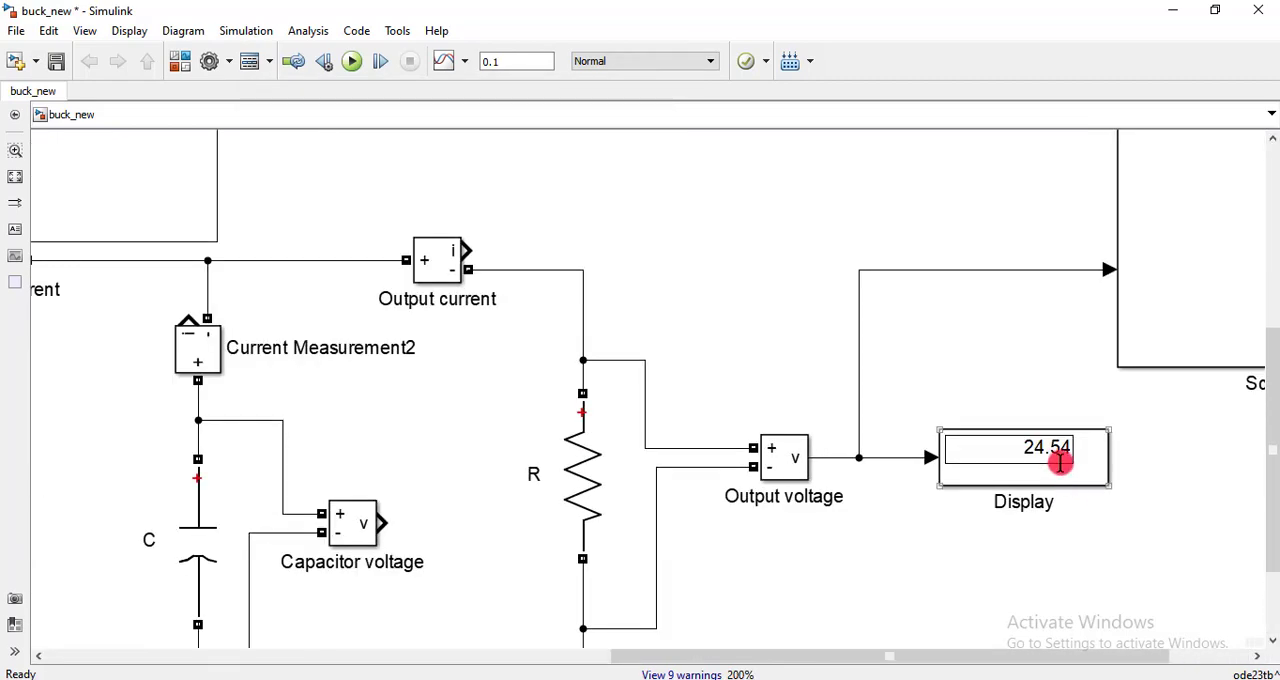
scroll(820, 568, down, 3)
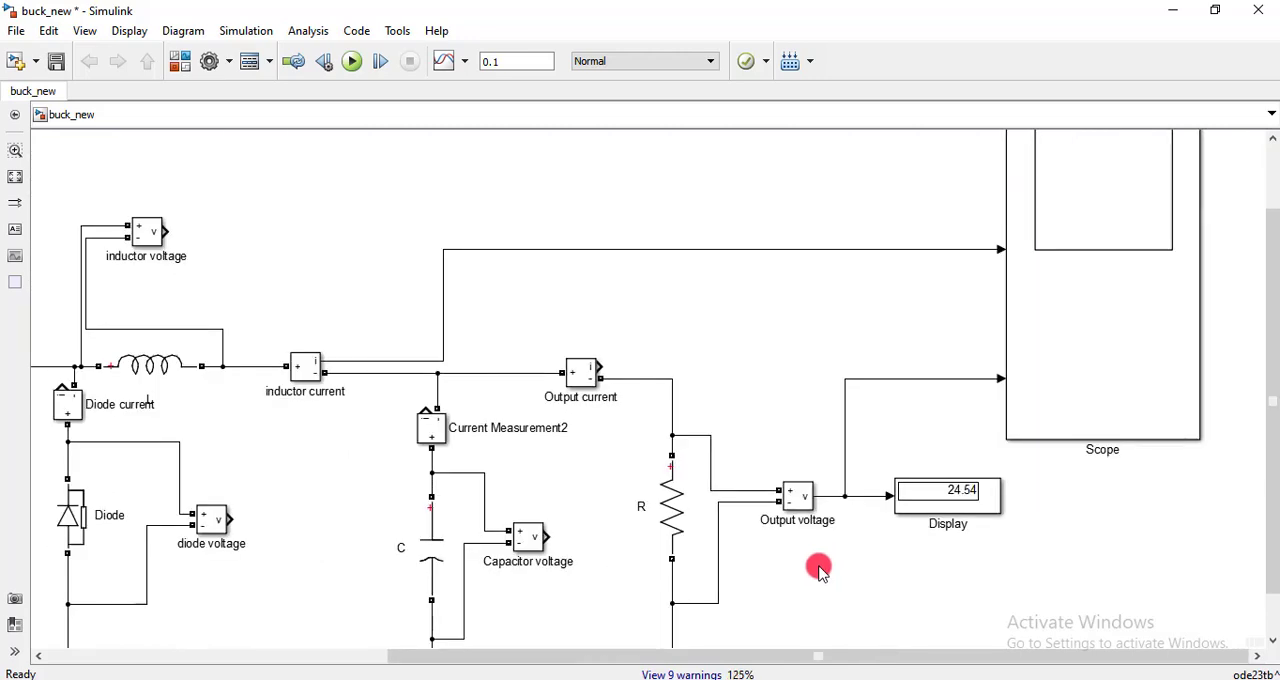
drag(800, 656, 759, 655)
scroll(946, 486, down, 2)
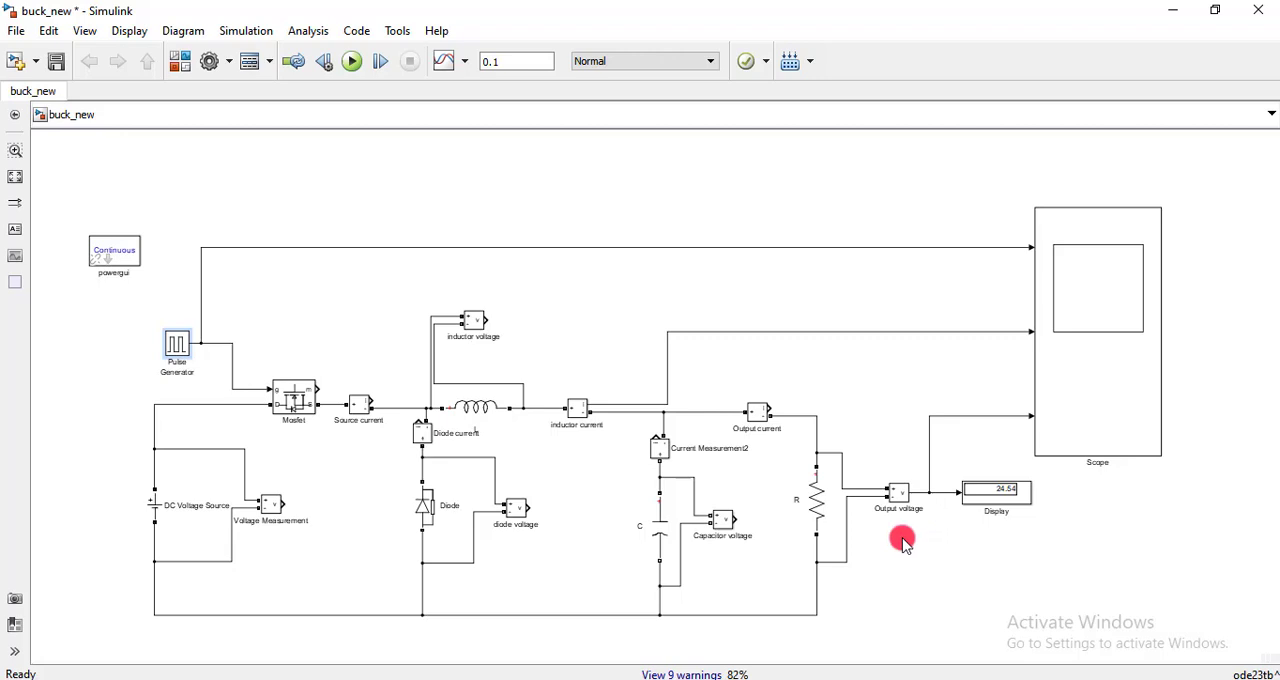
click(172, 512)
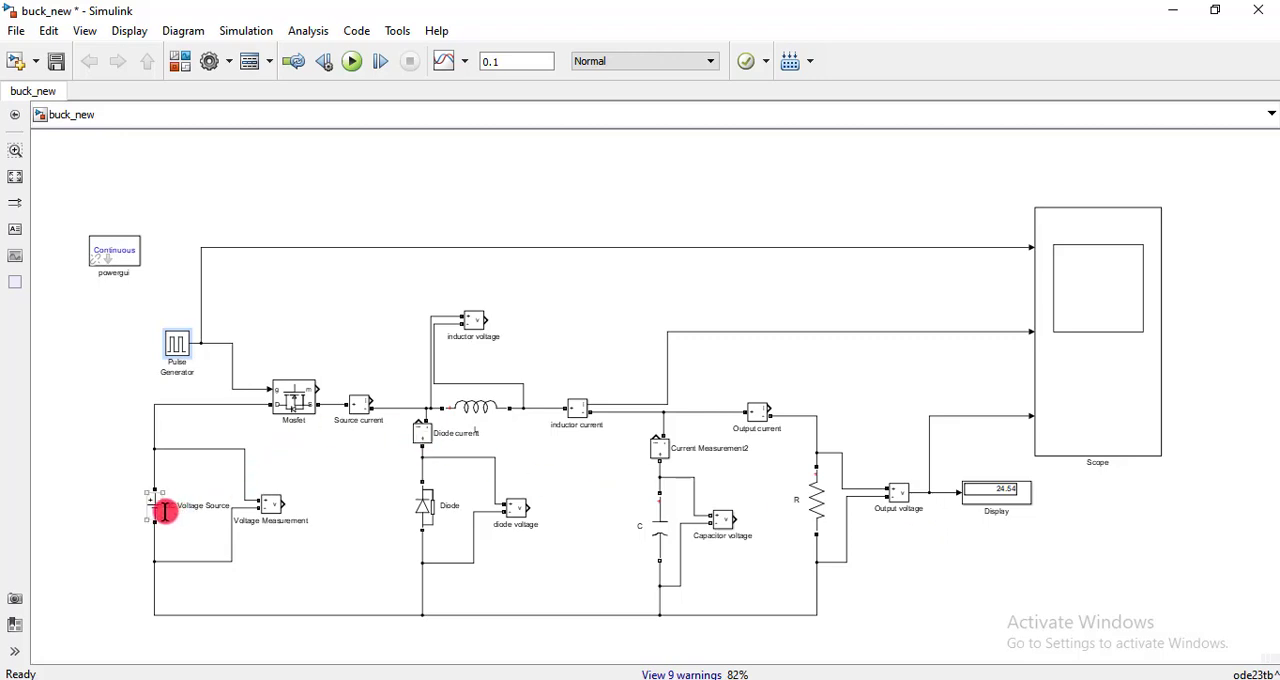
scroll(1009, 489, up, 2)
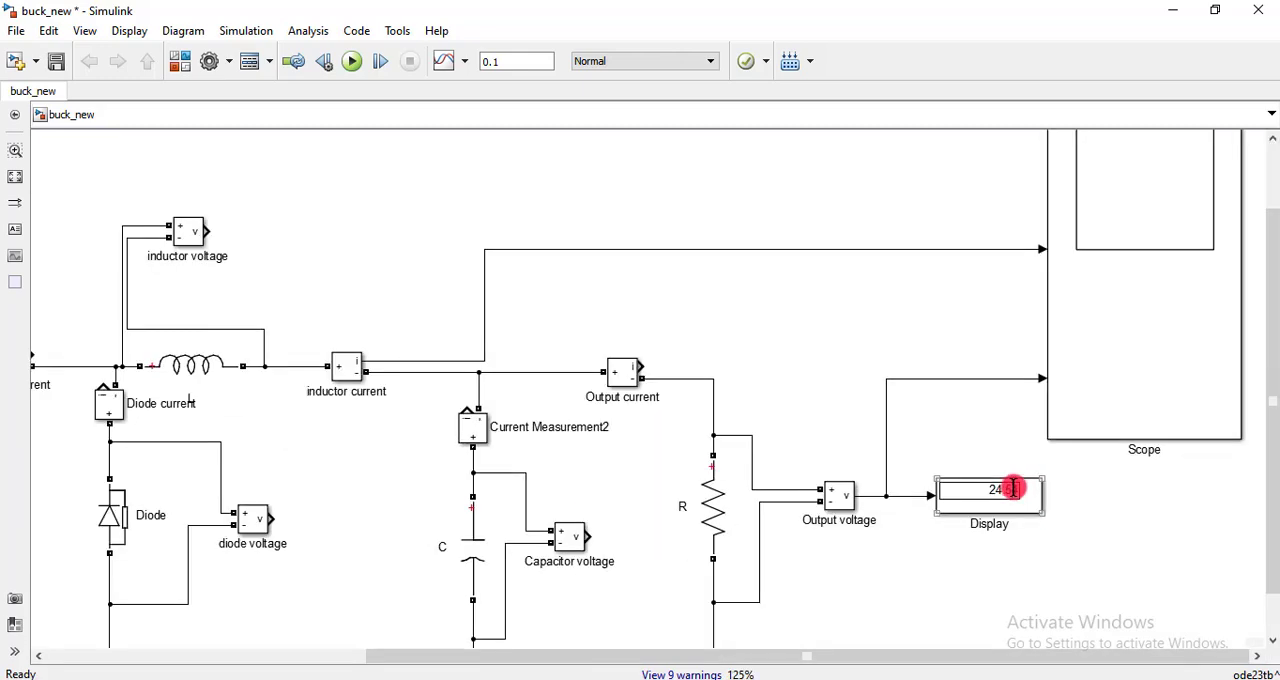
click(995, 492)
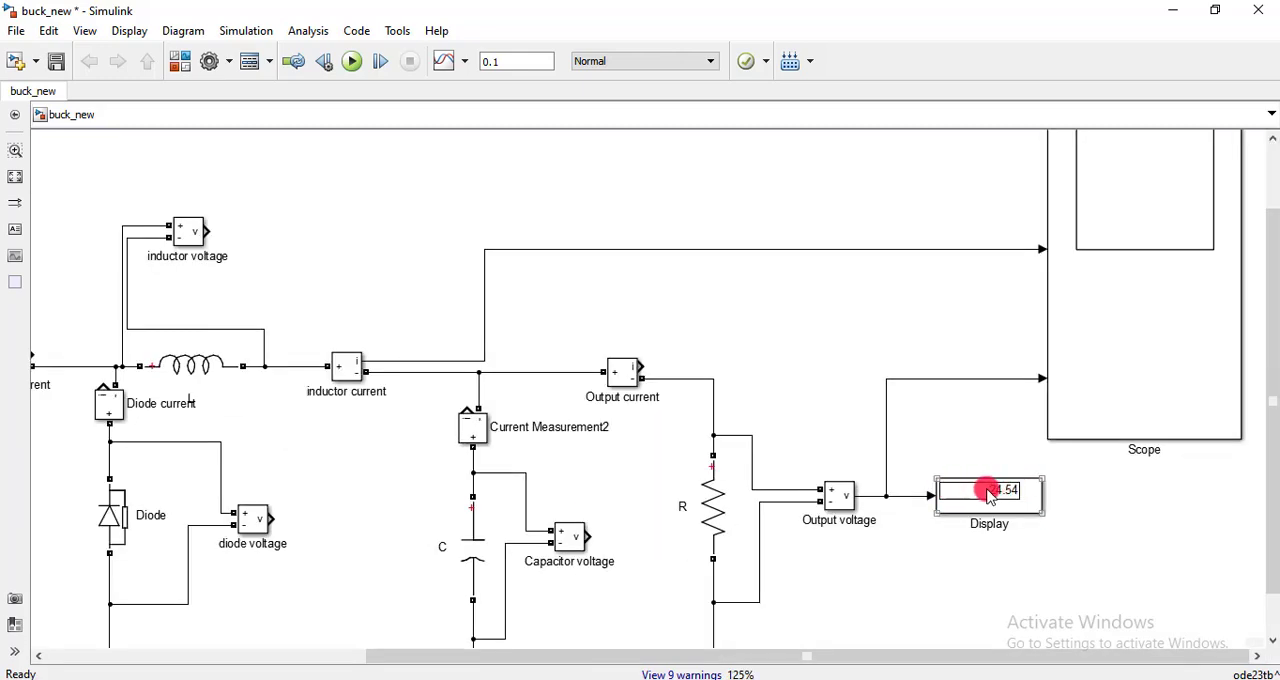
scroll(990, 495, down, 2)
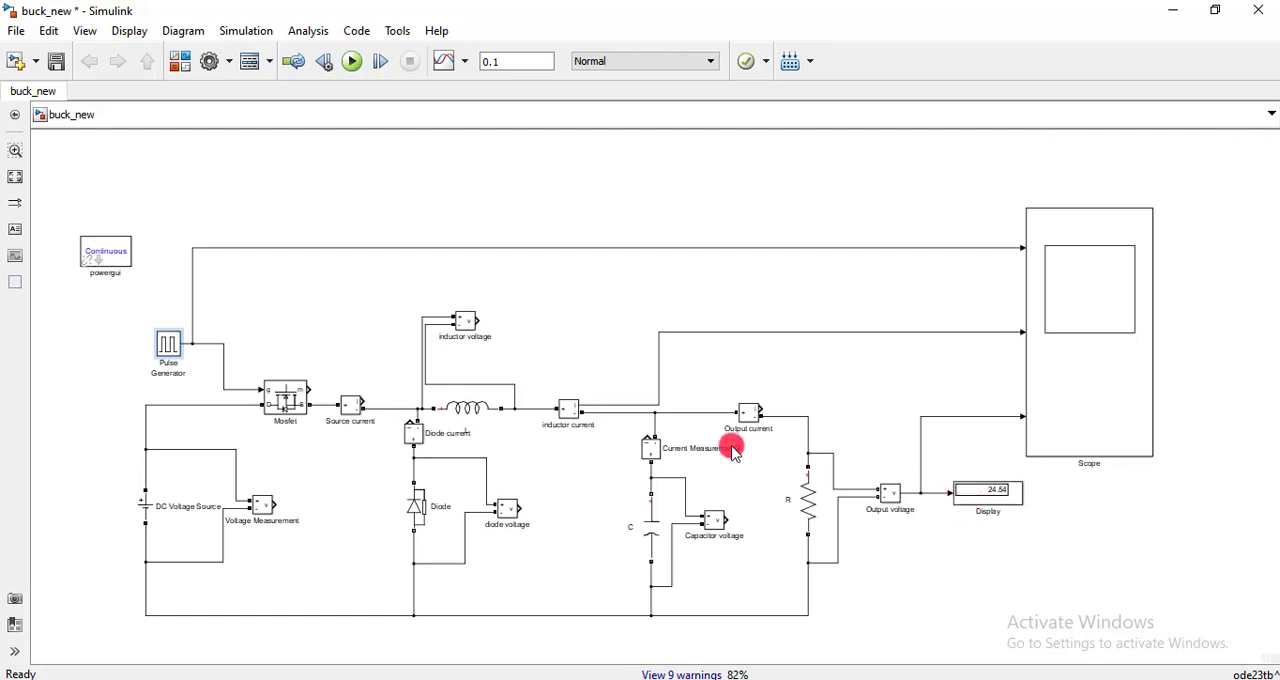
- Open the scope and magnify a few switching periods of the gate pulse, inductor current and output voltage waveforms
double_click(1090, 292)
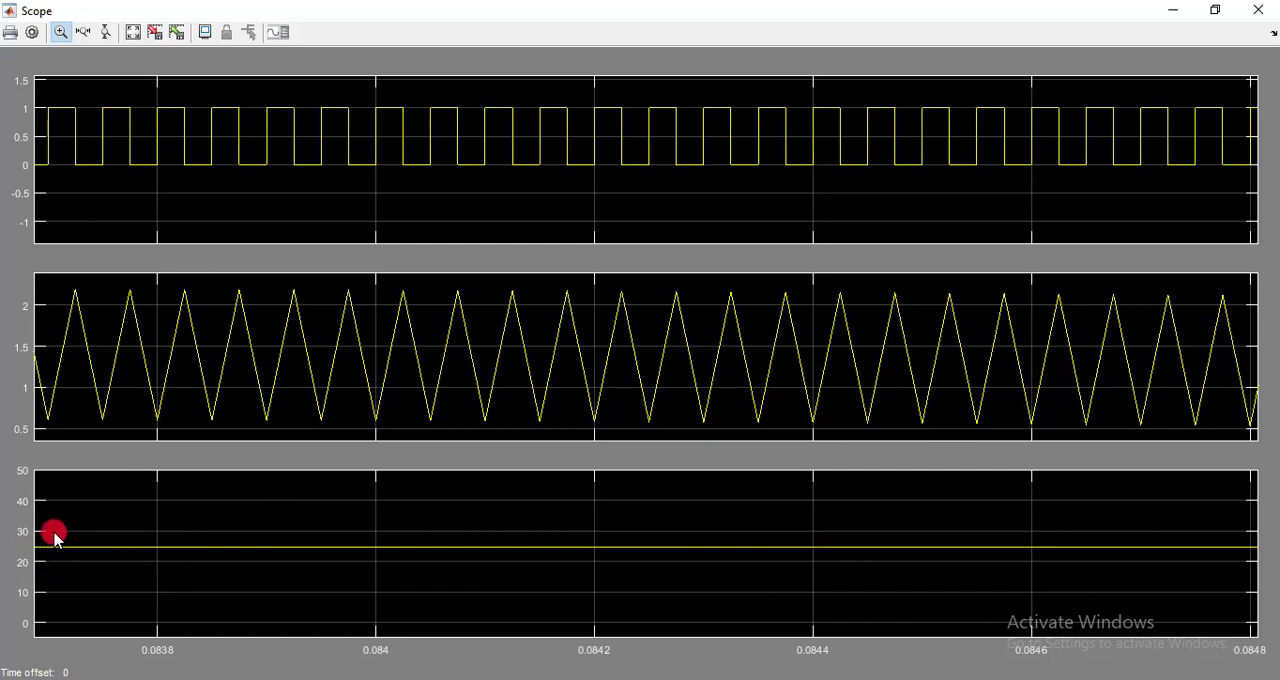
drag(55, 528, 206, 574)
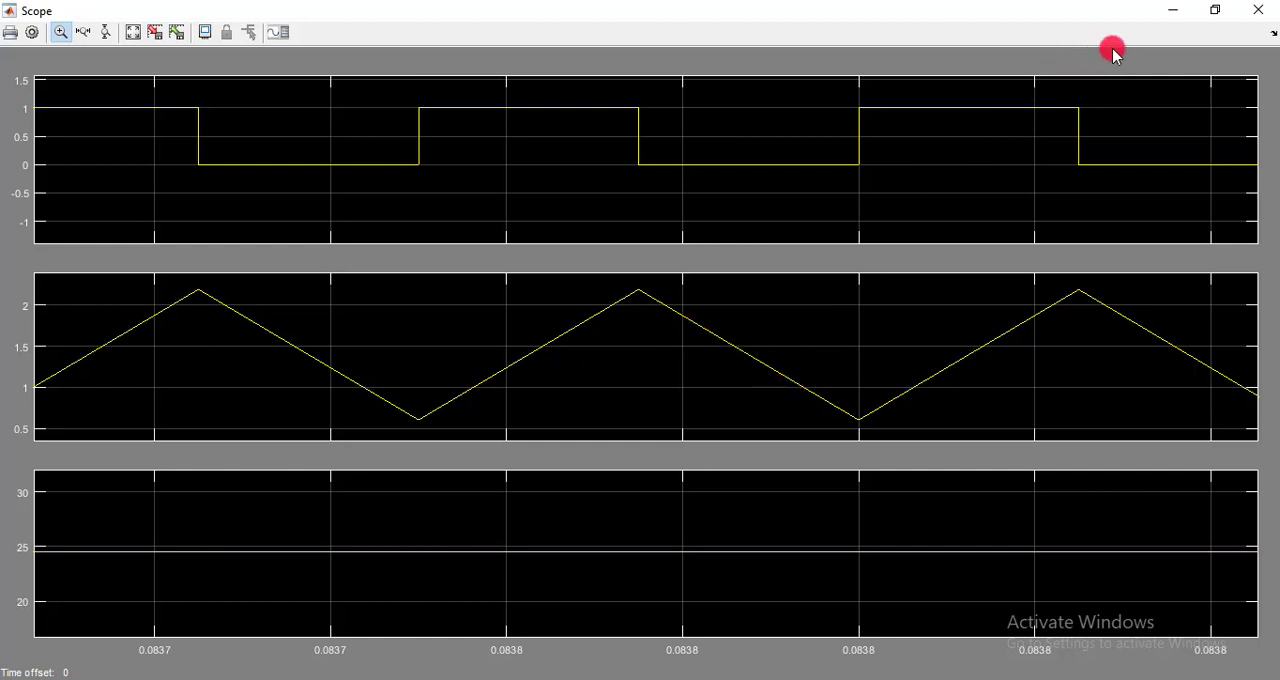
- Duplicate the three-input scope and place the copy beside the original at the far end of the model
click(1172, 10)
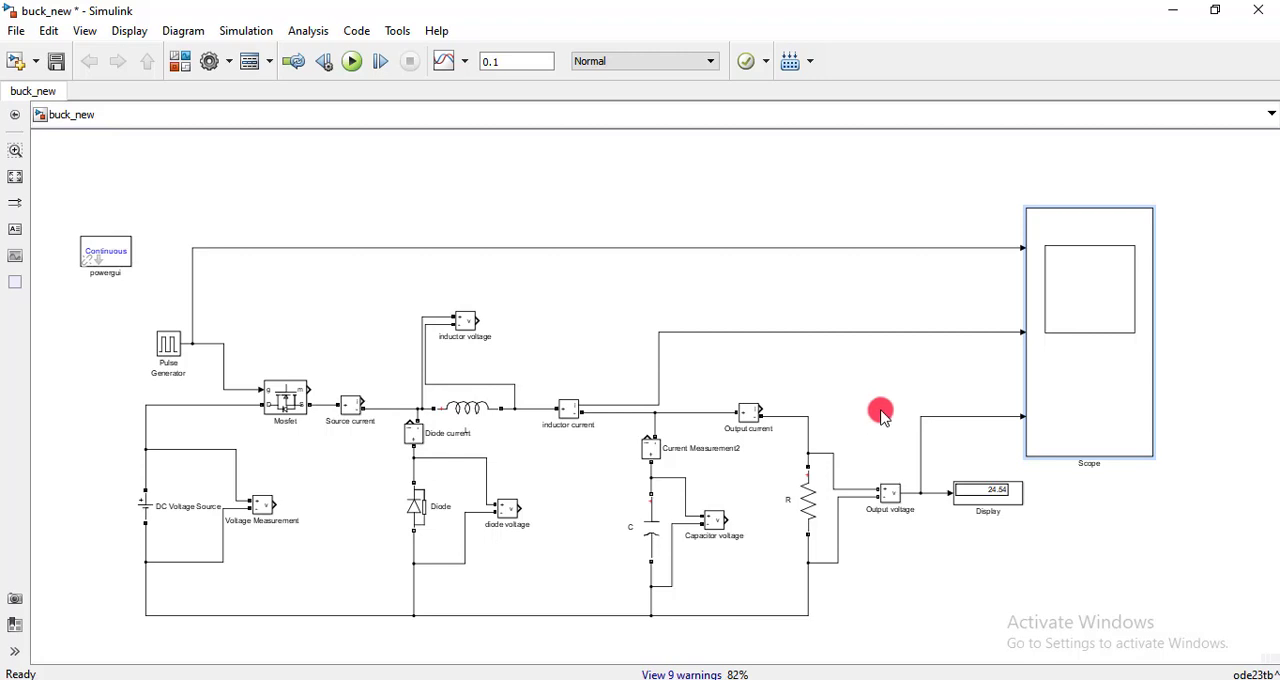
scroll(880, 413, down, 2)
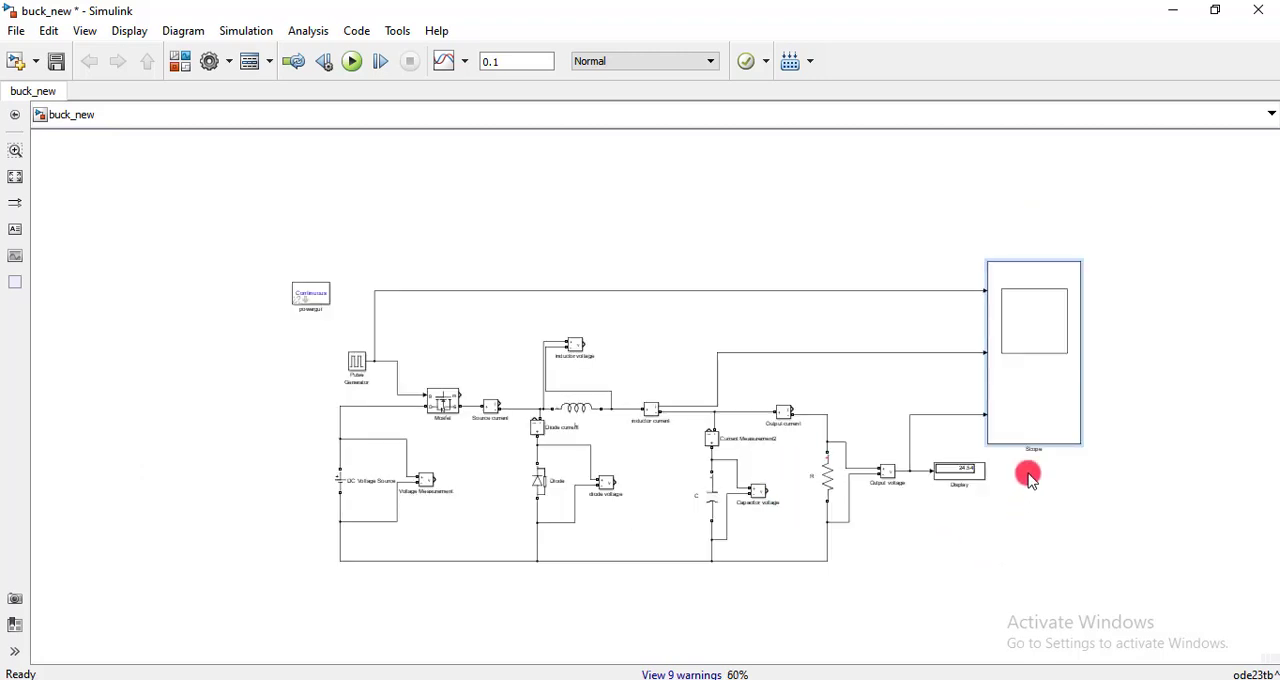
drag(1038, 385, 1194, 481)
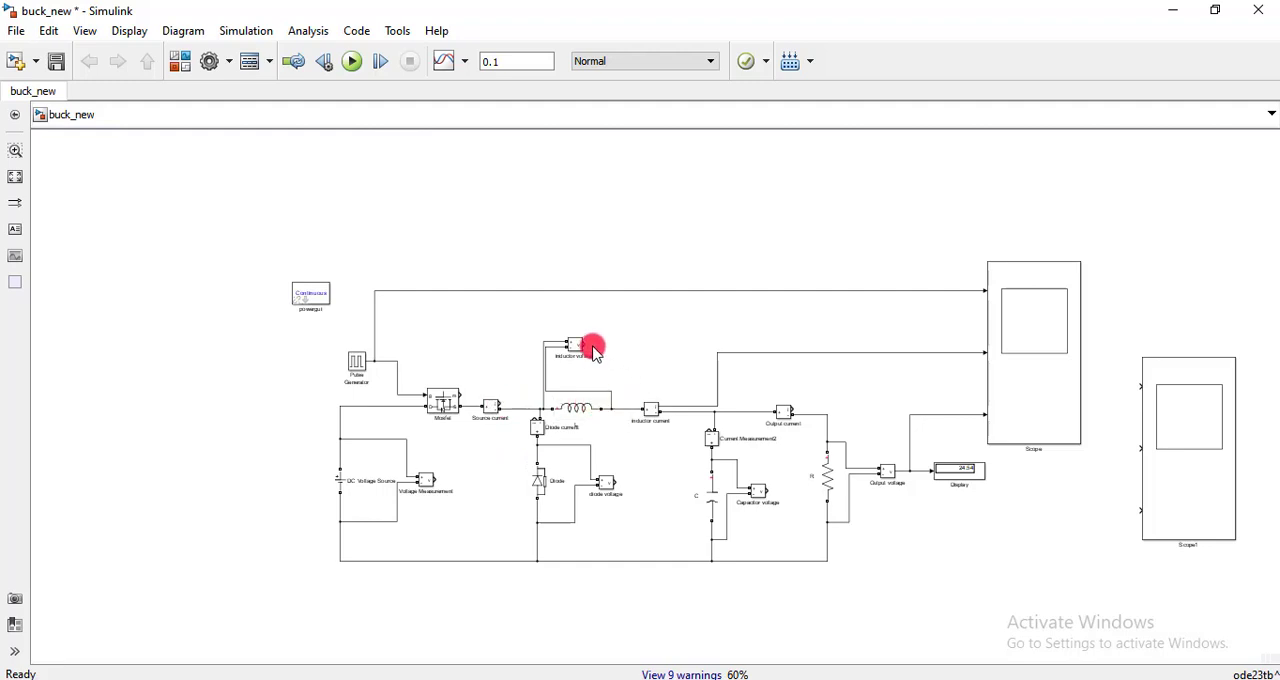
- Wire the inductor voltage, diode voltage and capacitor voltage measurements to the three inputs of the new scope, in that order
mouse_move(583, 343)
mouse_down()
mouse_move(969, 349)
mouse_move(1145, 378)
mouse_up()
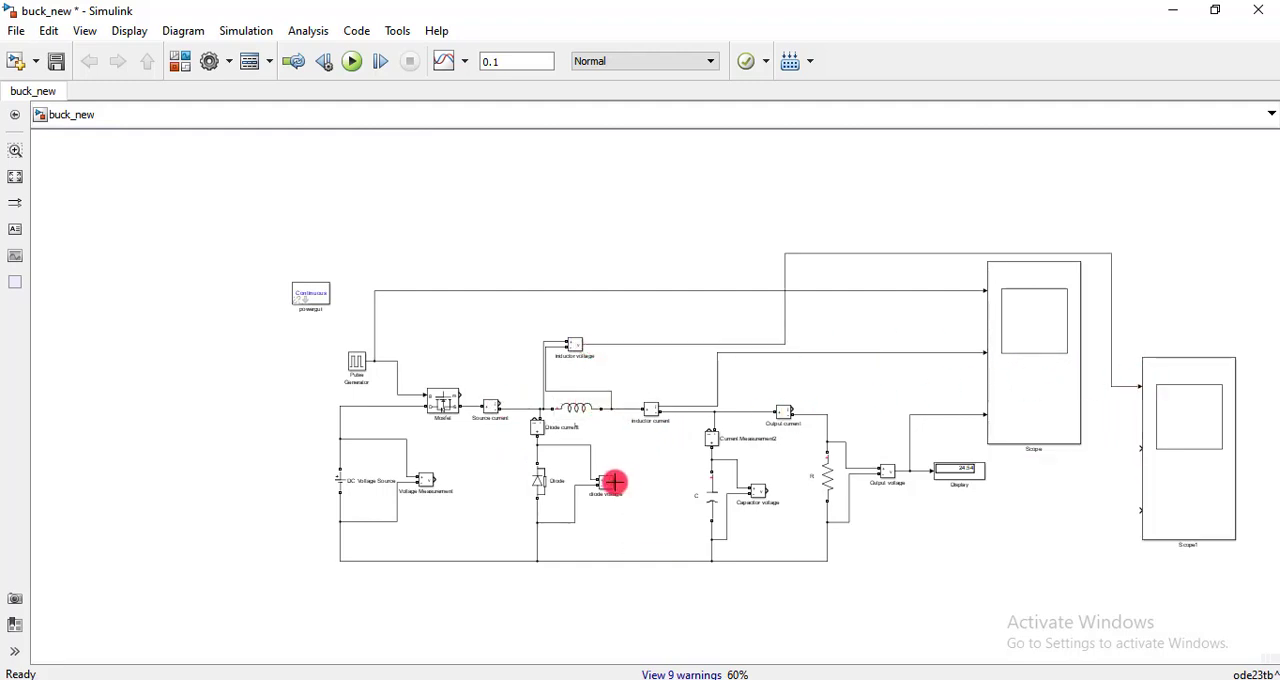
drag(612, 482, 1140, 447)
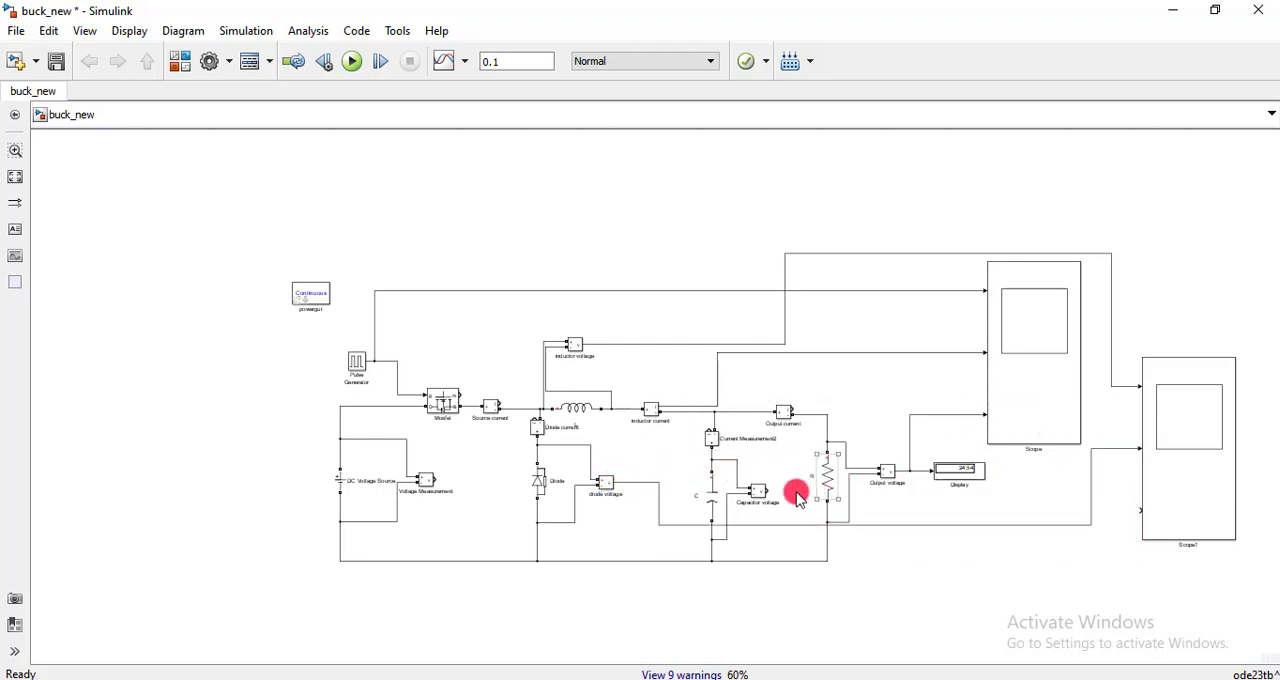
drag(768, 492, 1142, 506)
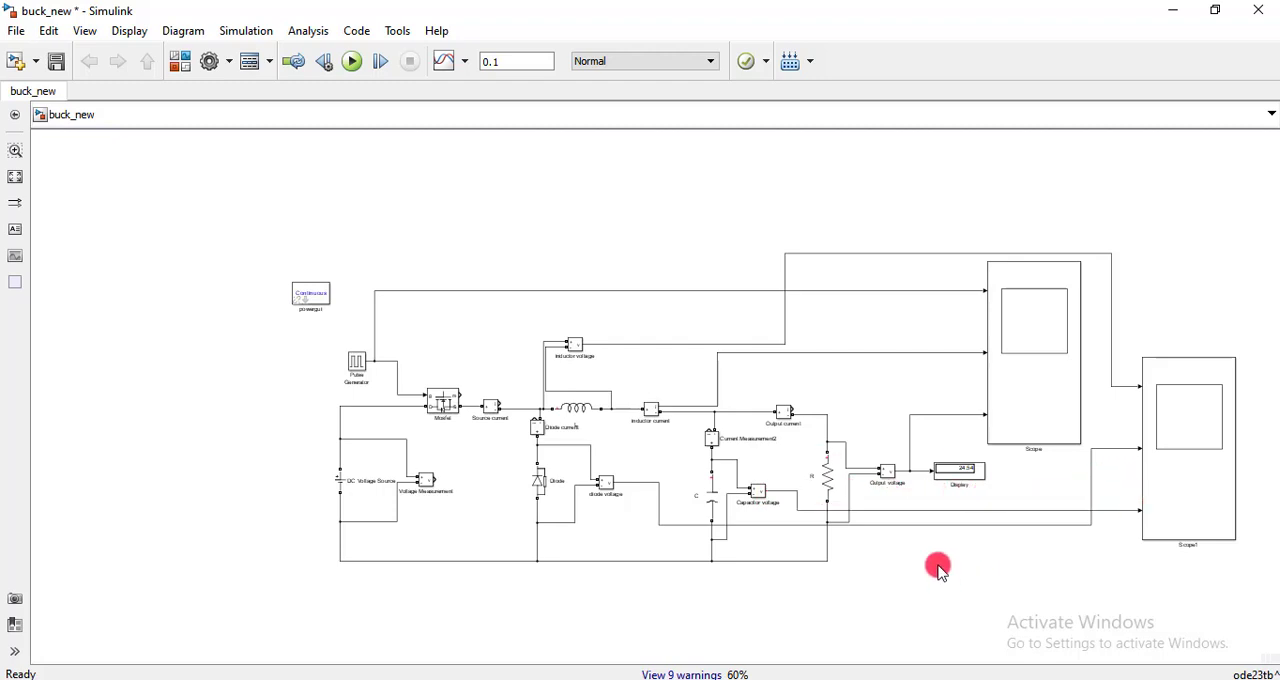
- Set the number of axes of Scope1 to 4 and try to branch the output voltage signal into its fourth input
click(1160, 432)
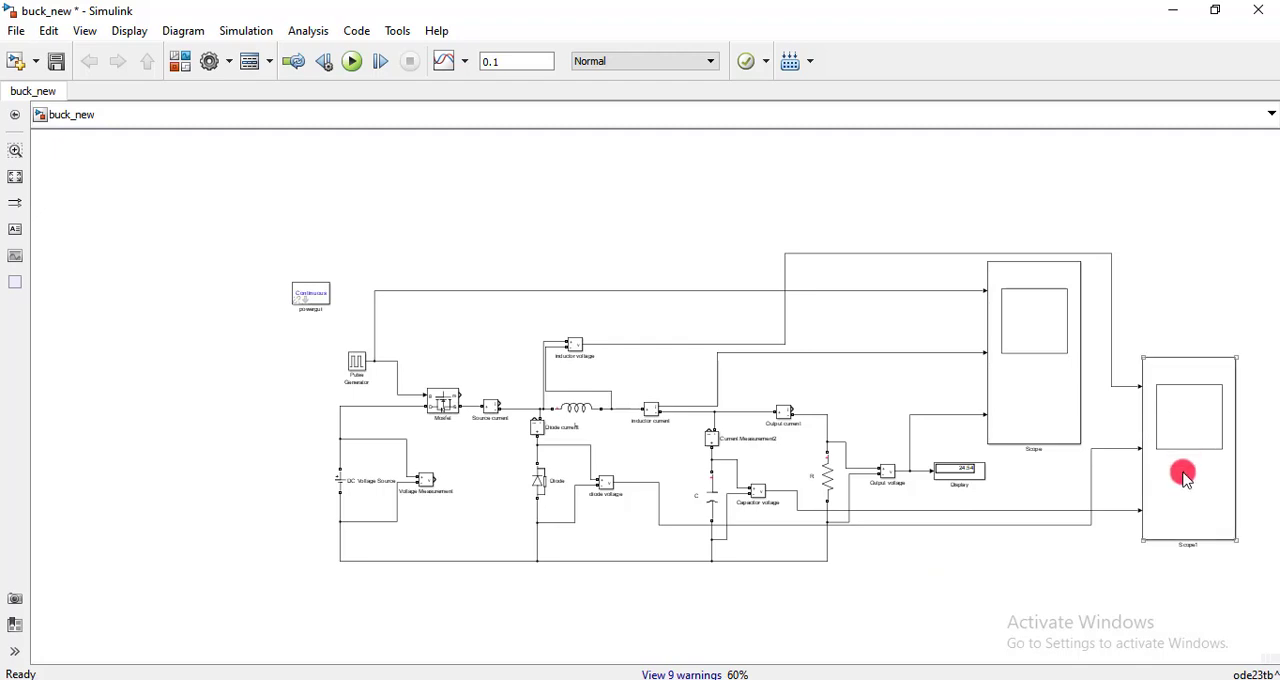
double_click(1200, 395)
click(210, 330)
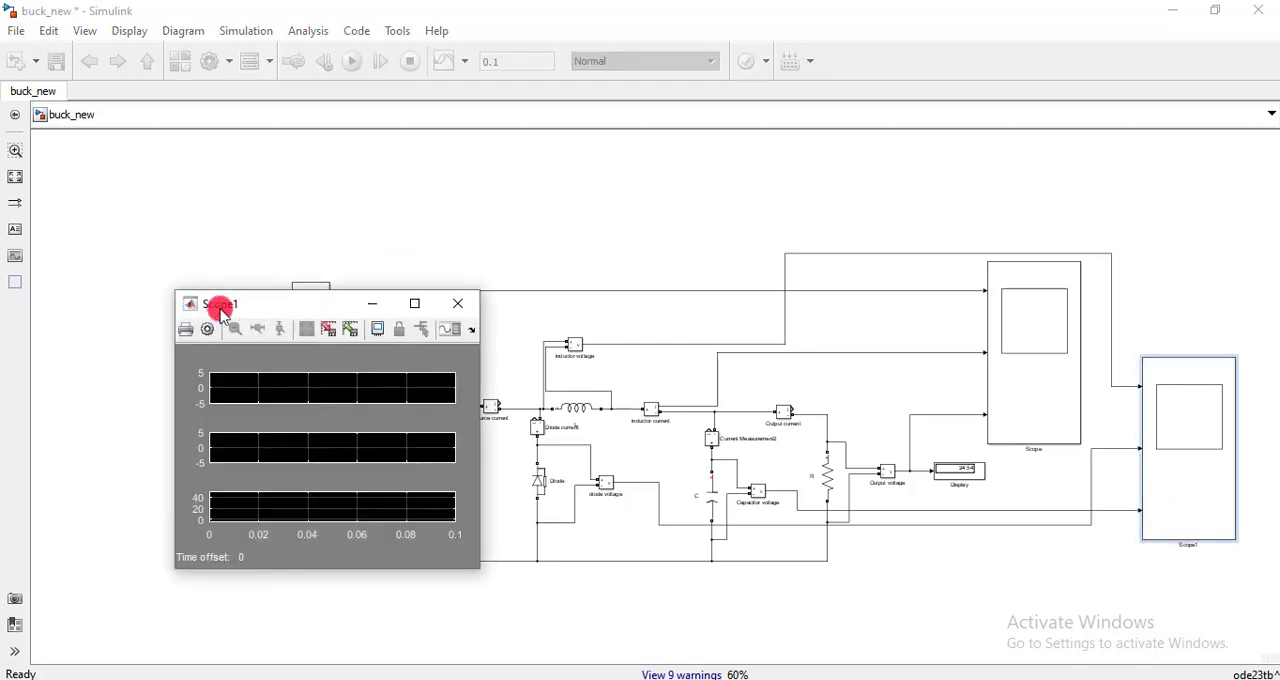
click(305, 418)
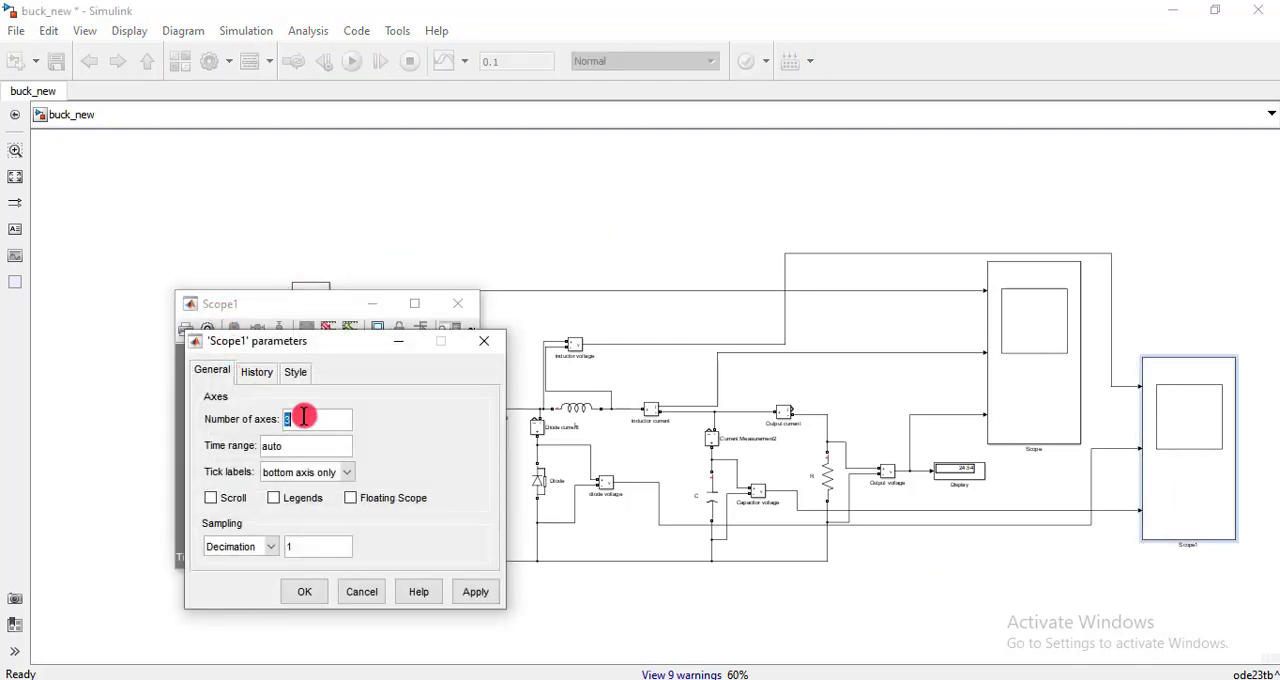
text(4)
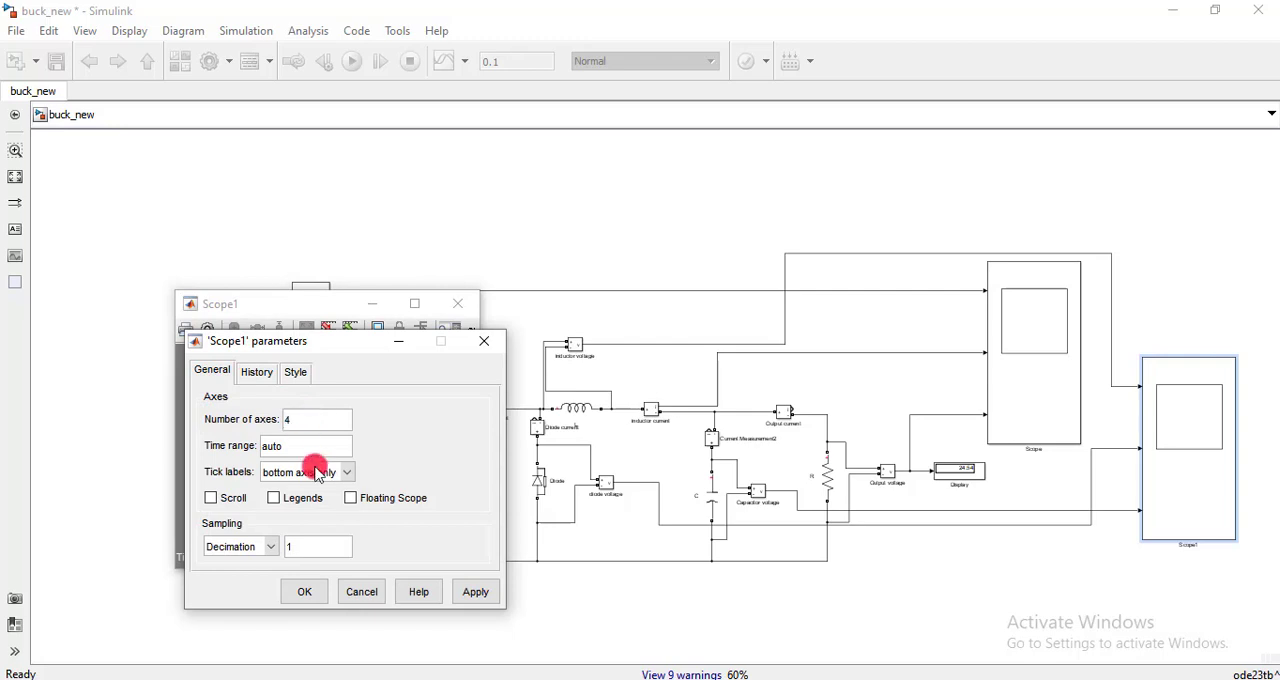
click(468, 593)
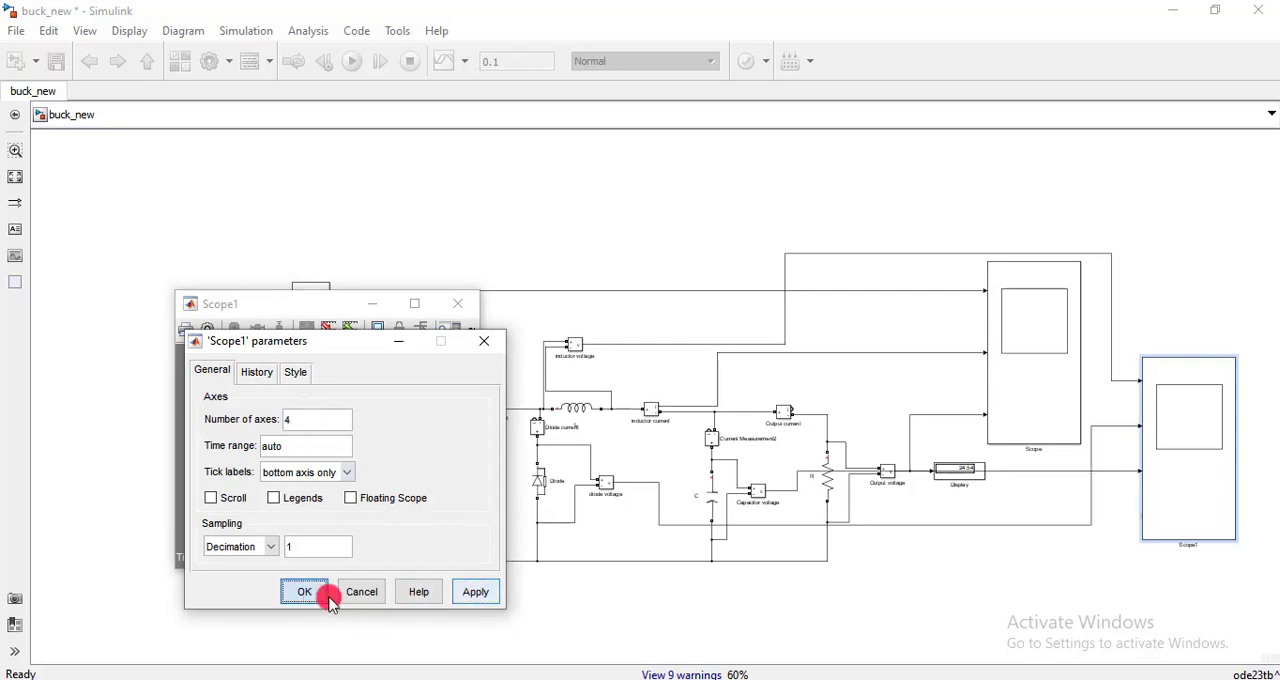
click(324, 595)
drag(1140, 520, 918, 470)
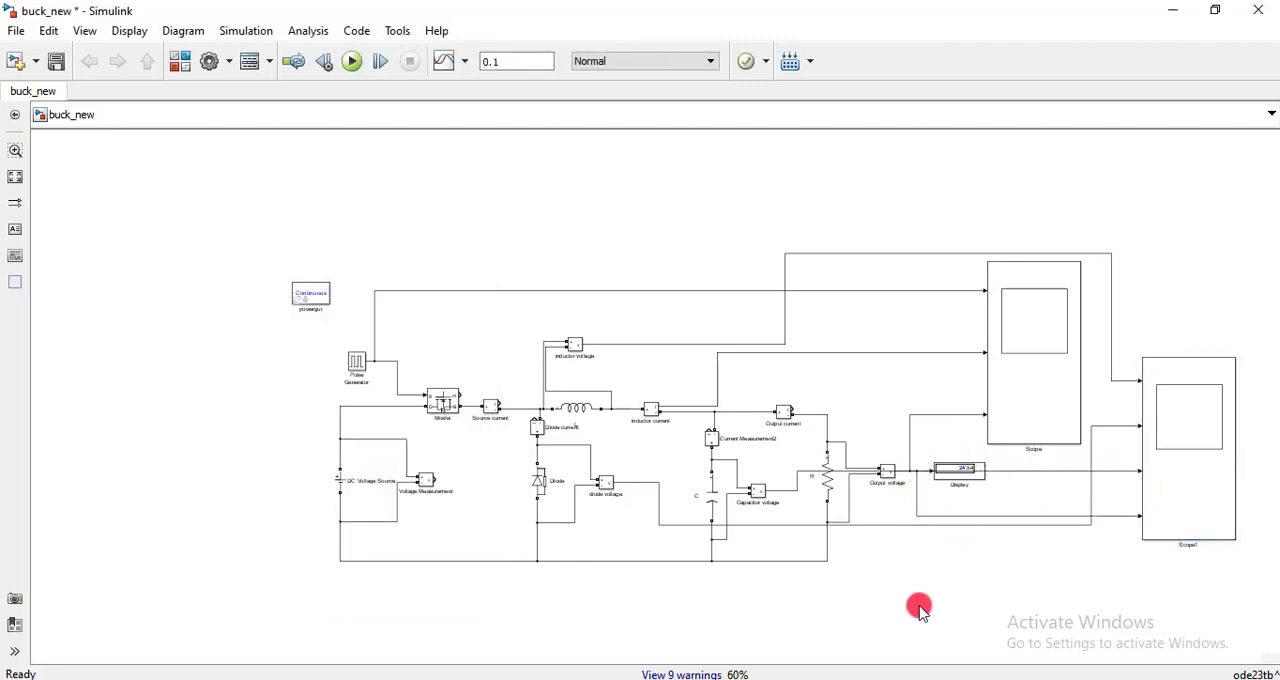
key(space)
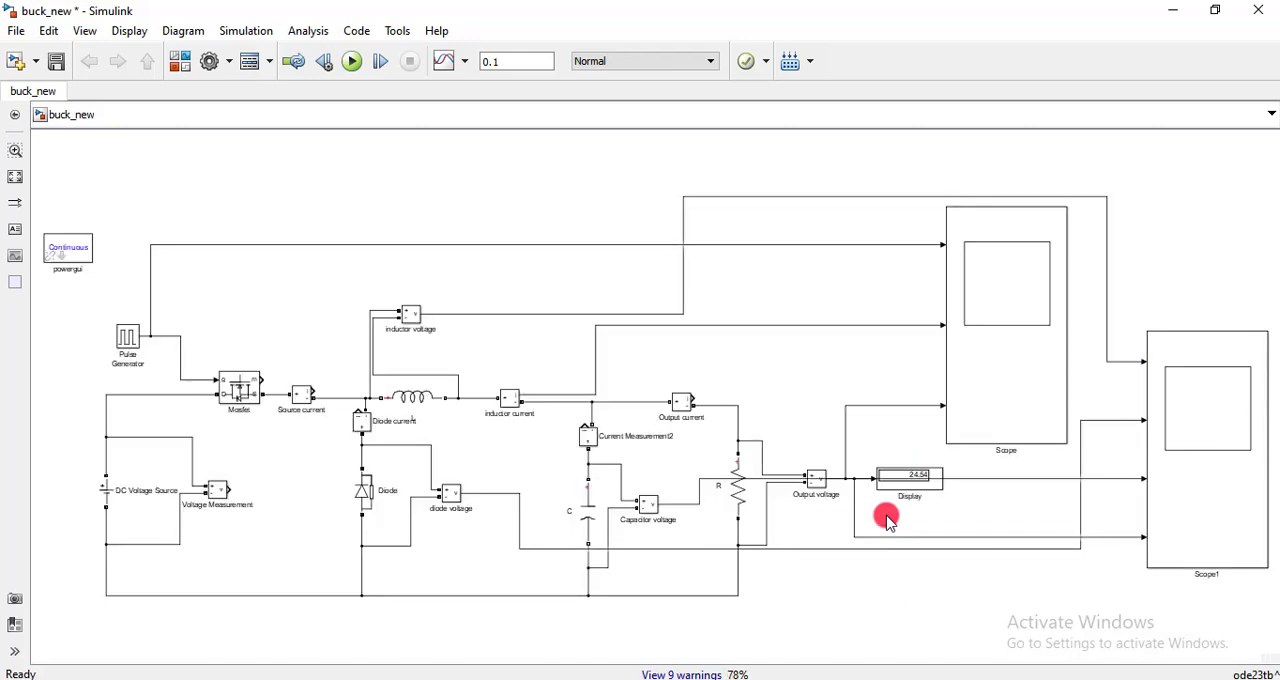
- Run the simulation and examine the four waveforms in Scope1
double_click(1222, 388)
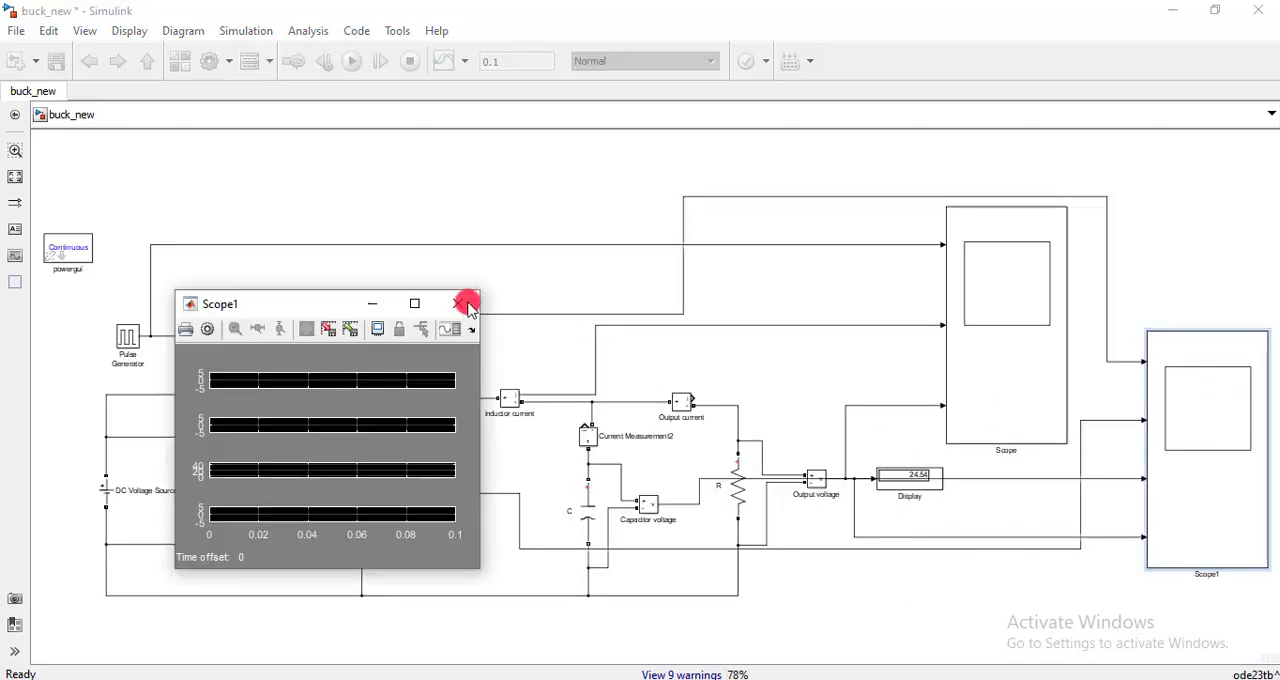
click(420, 303)
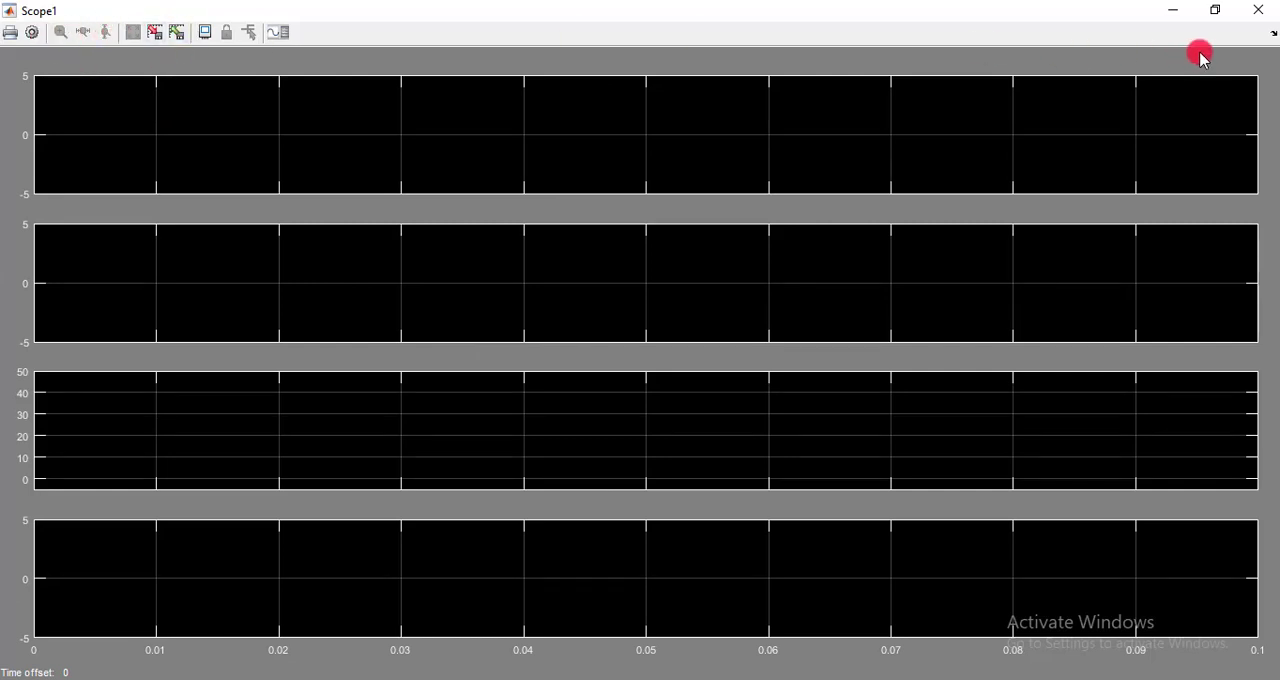
click(1178, 12)
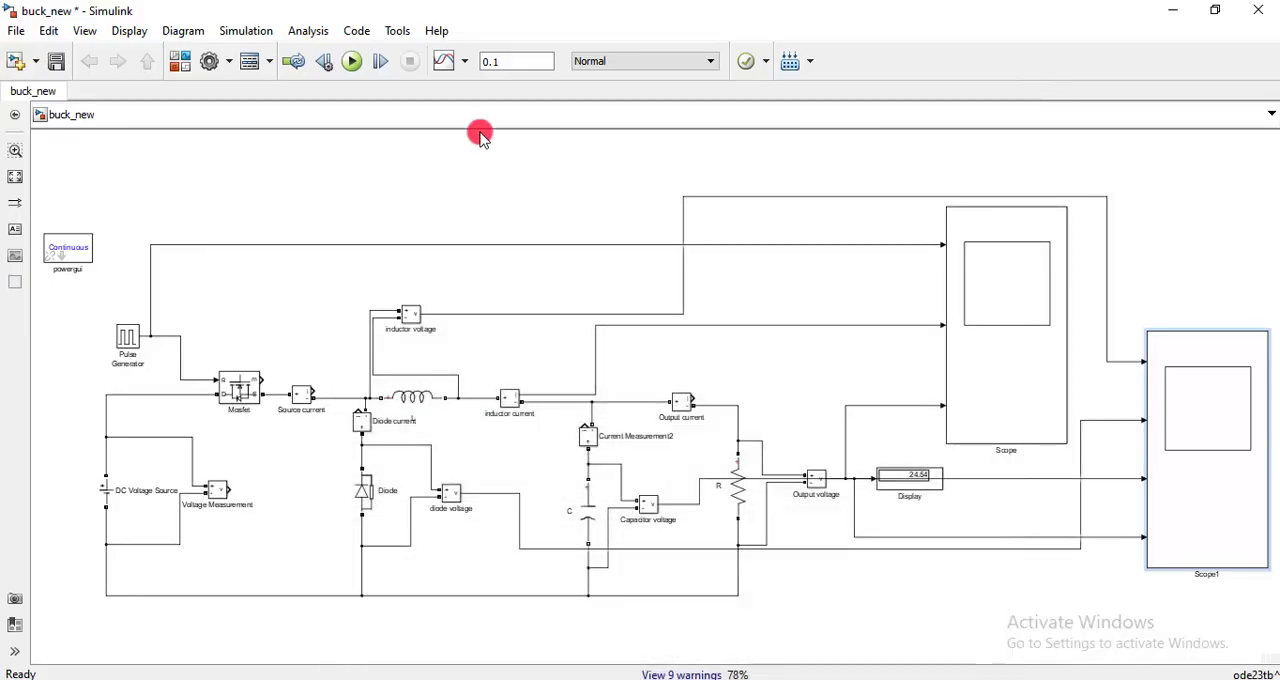
click(352, 62)
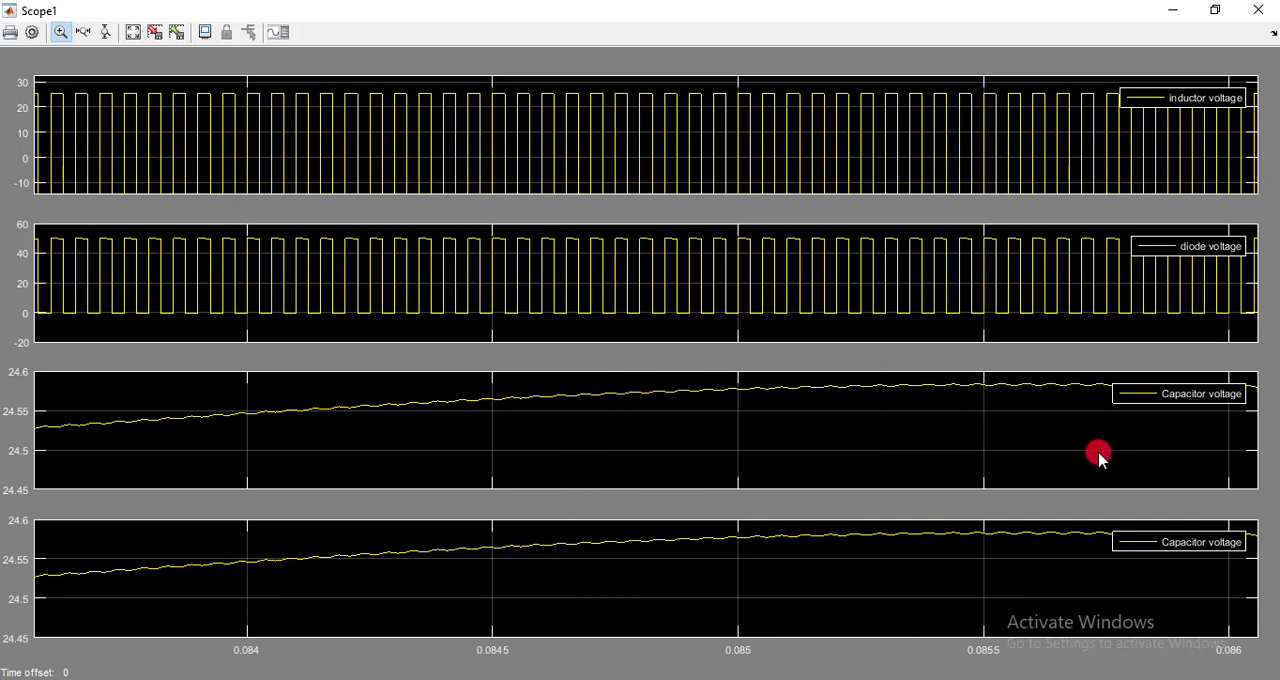
click(1172, 10)
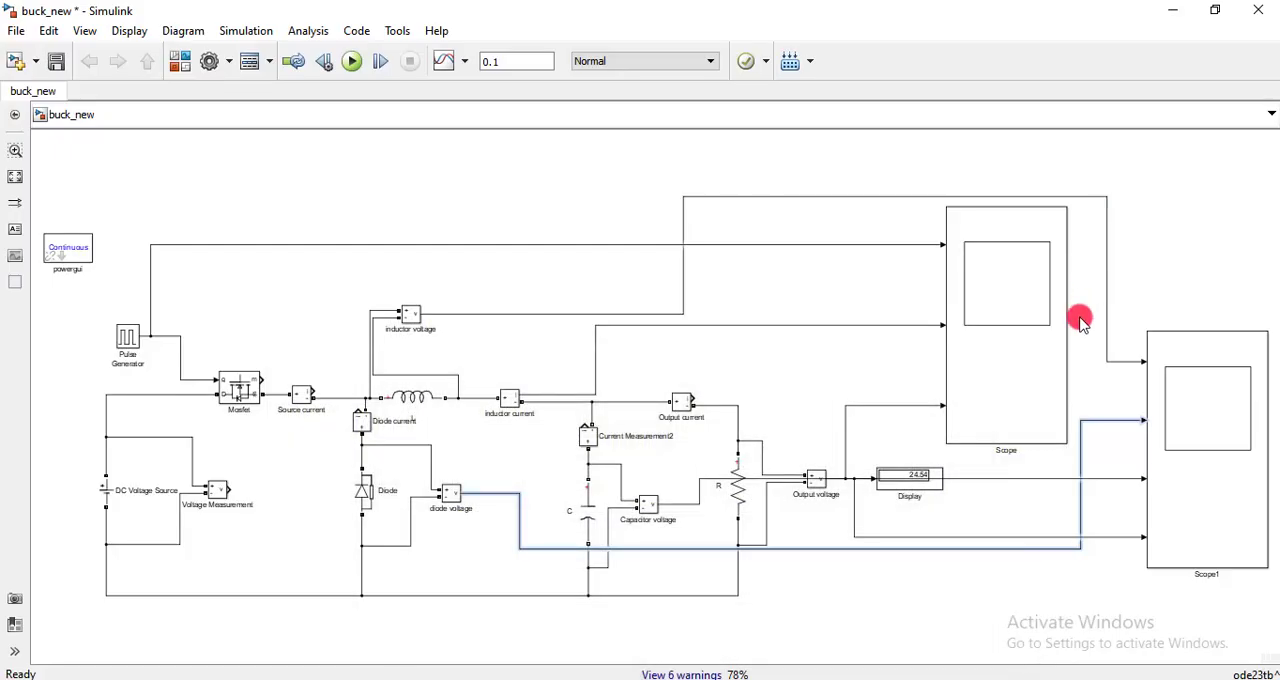
- Delete the branch feeding Scope1's fourth input and reroute the capacitor voltage line so it passes below the Display block
click(1118, 479)
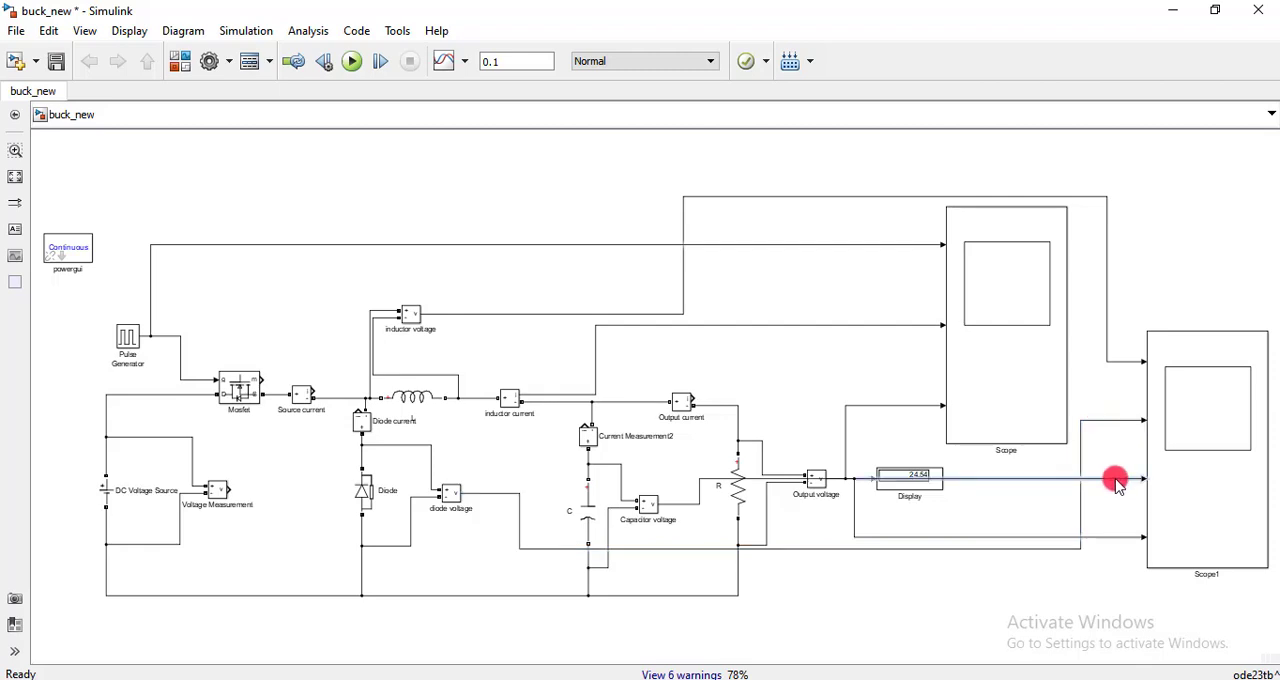
click(1110, 537)
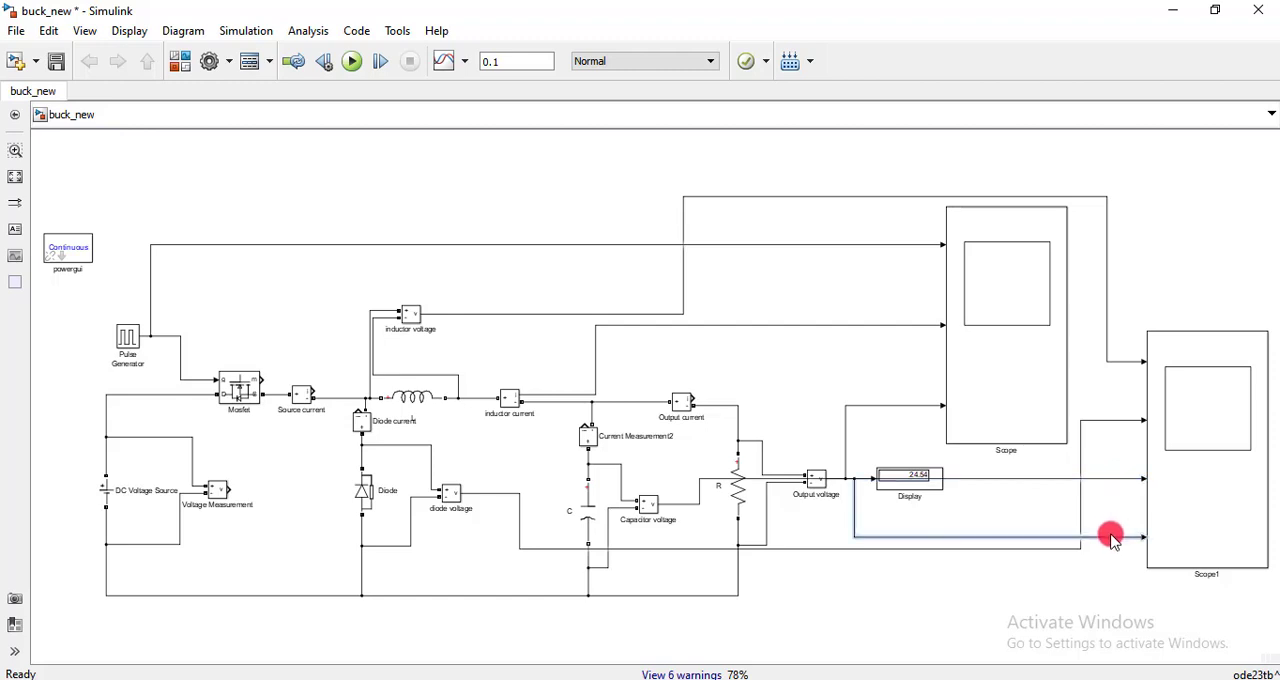
key(Delete)
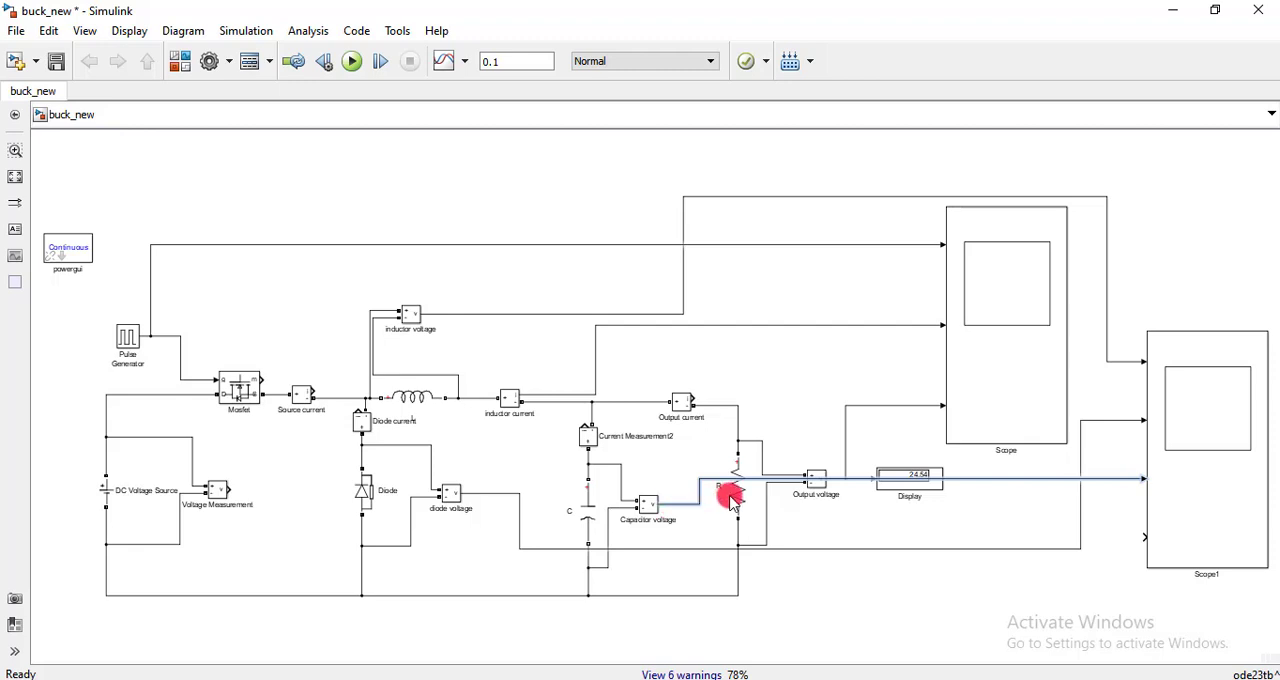
drag(1026, 480, 1026, 514)
- Connect the output voltage signal to the fourth input of Scope1 and run the simulation
mouse_move(1143, 535)
mouse_down()
mouse_move(1111, 546)
mouse_move(866, 540)
mouse_move(858, 479)
mouse_up()
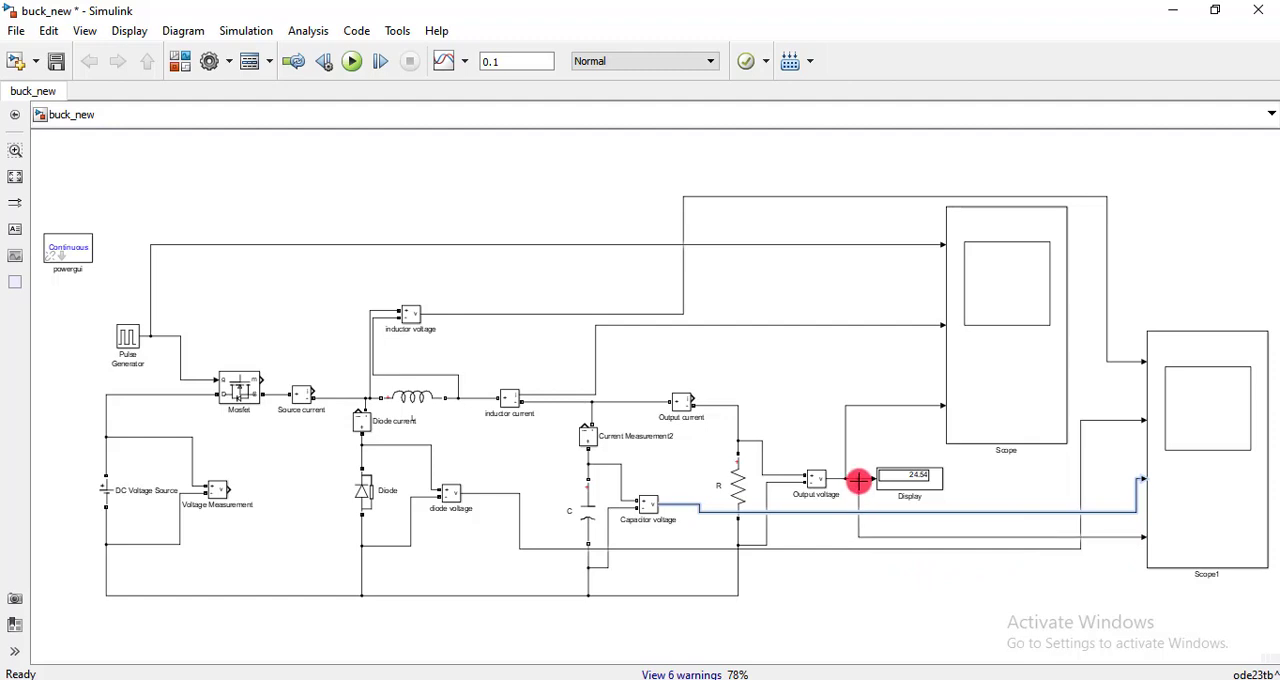
click(868, 588)
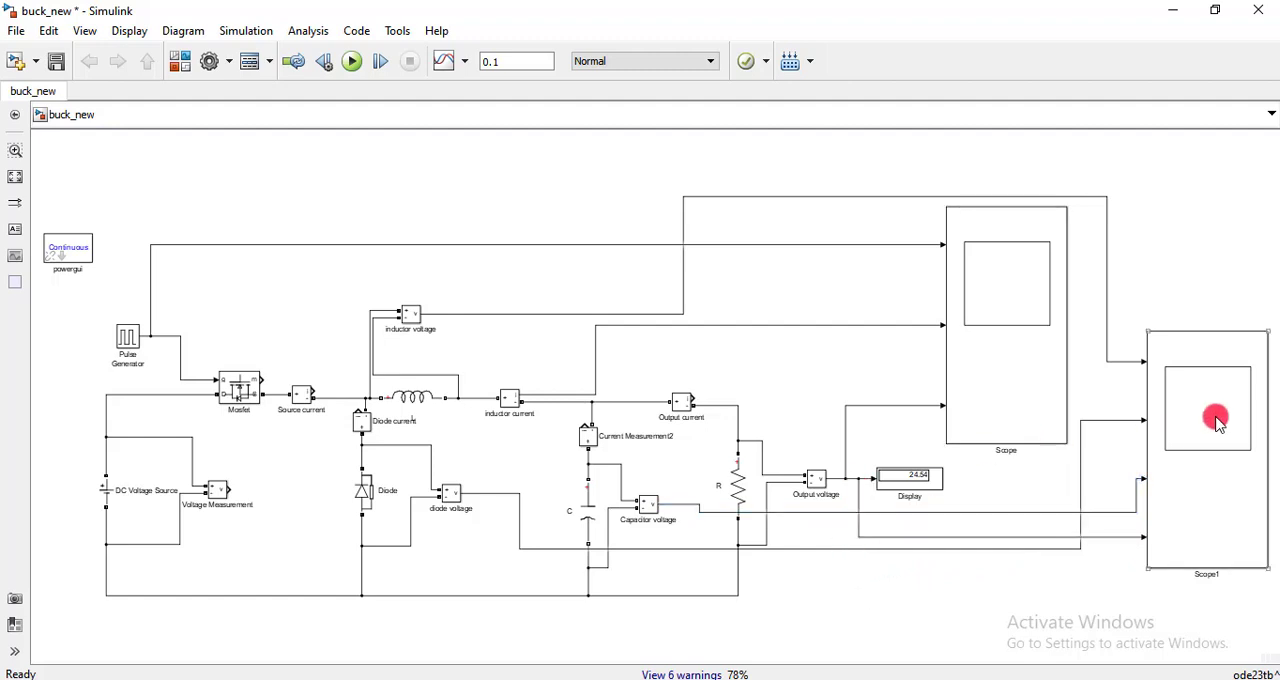
click(351, 63)
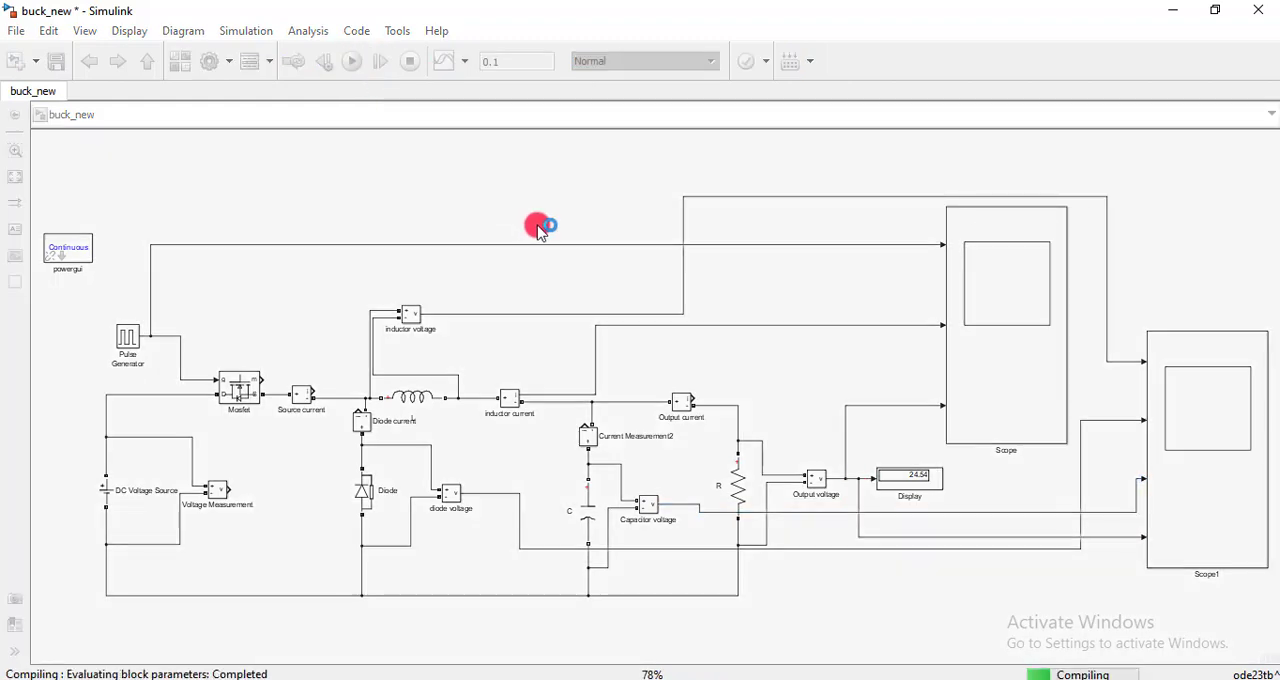